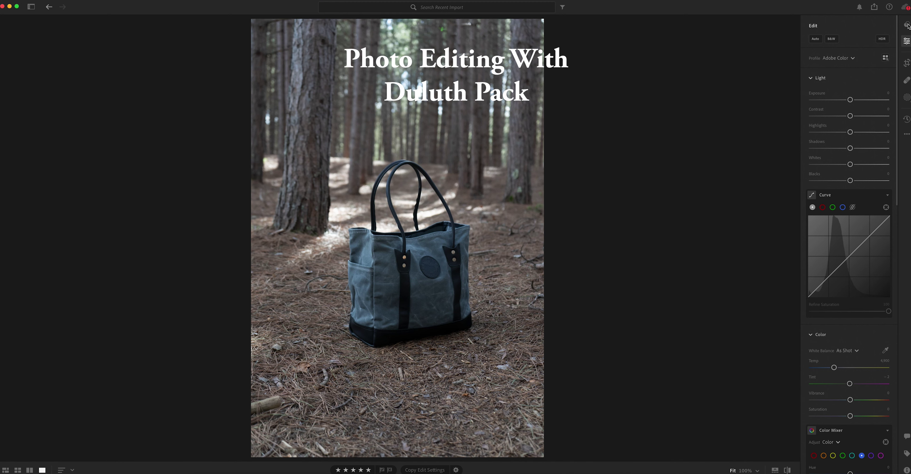
# Apply the Duluth Pack Golden Heritage III preset to the tote bag photo
pyautogui.click(908, 24)
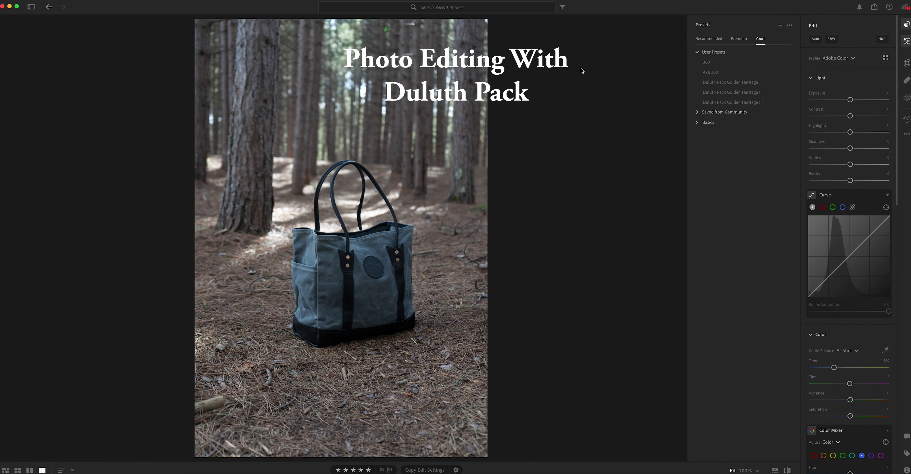
pyautogui.click(719, 103)
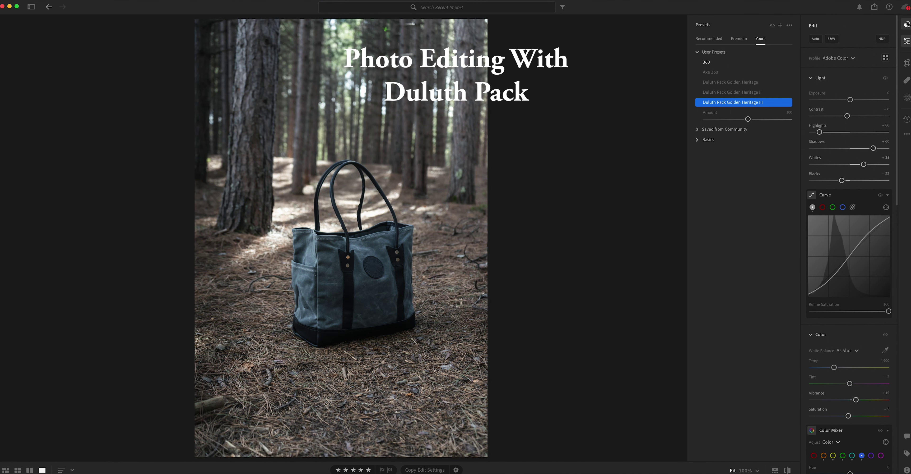
pyautogui.click(904, 39)
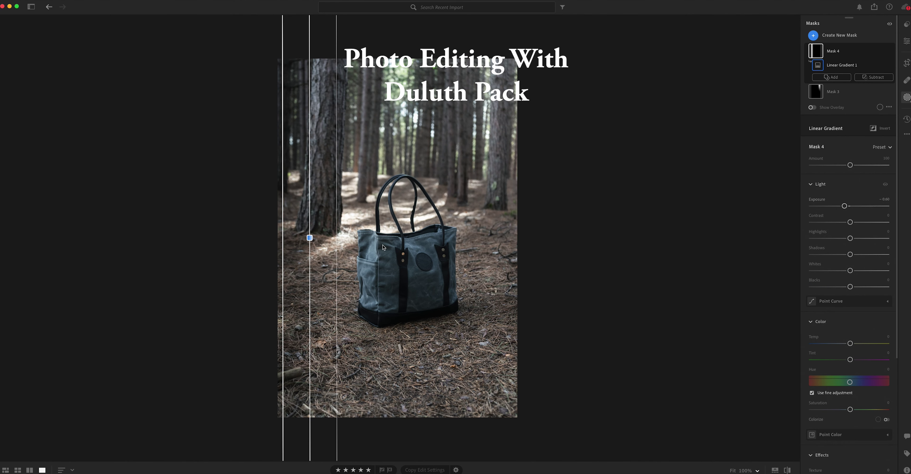
# Shift the linear gradient toward the left edge and review the radial gradient Mask 3
pyautogui.moveTo(309, 238); pyautogui.dragTo(218, 269)
pyautogui.click(833, 92)
pyautogui.click(648, 97)
pyautogui.click(907, 41)
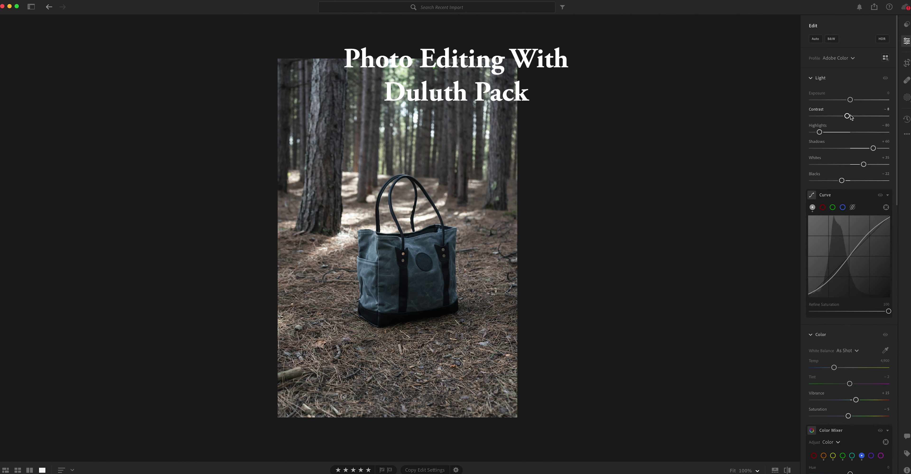
# Lift Shadows from +60 to +68
pyautogui.moveTo(872, 147); pyautogui.dragTo(876, 148)
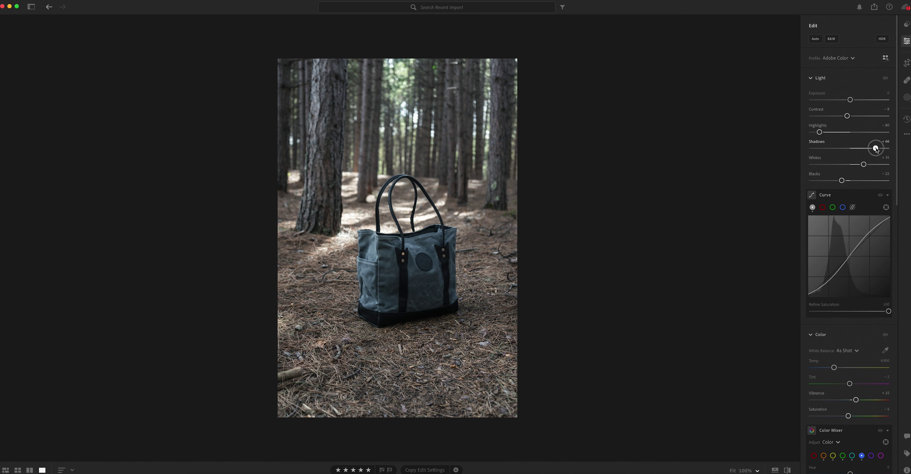
pyautogui.scroll(-2, 870, 177)
pyautogui.scroll(-10, 855, 261)
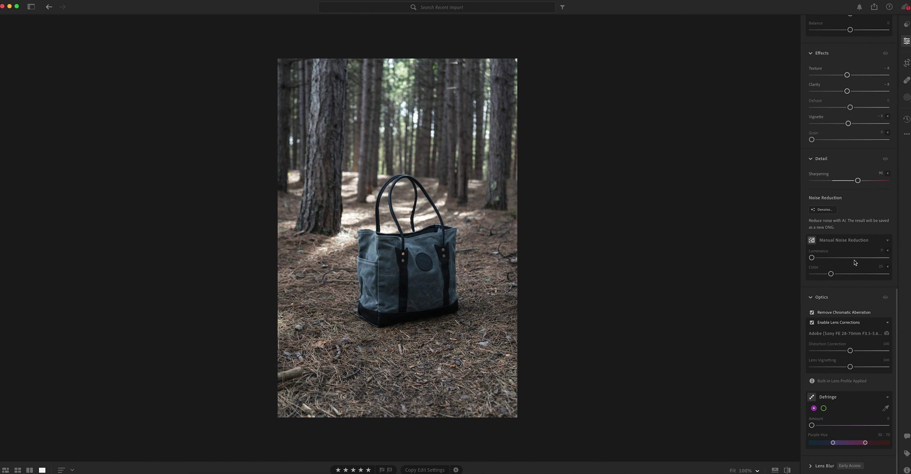
pyautogui.scroll(3, 841, 282)
pyautogui.scroll(2, 840, 281)
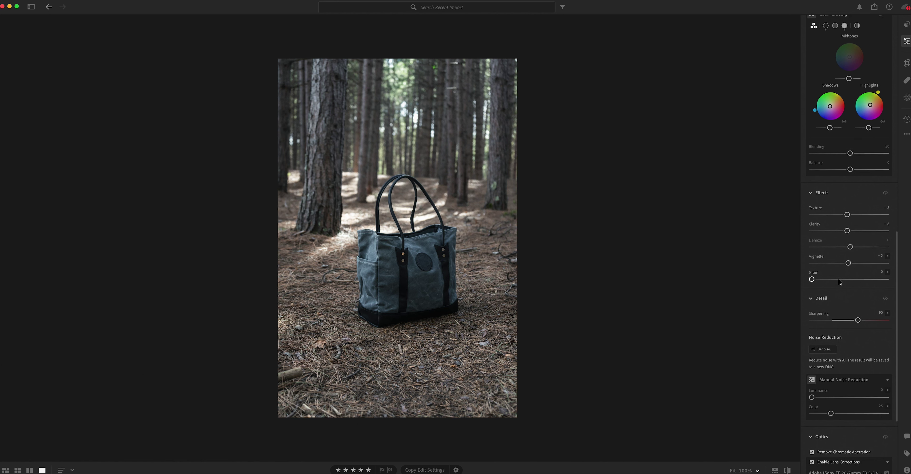
pyautogui.scroll(1, 841, 282)
# Toggle the Effects adjustments off and back on to compare
pyautogui.click(885, 231)
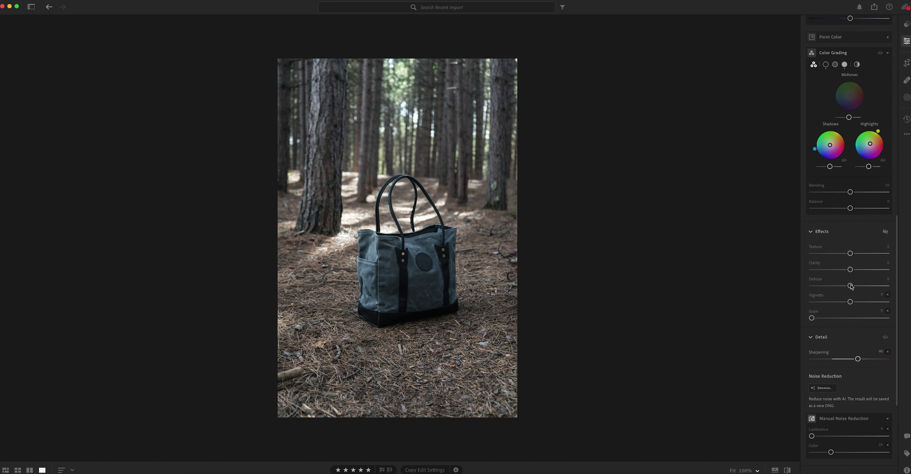
pyautogui.click(885, 231)
pyautogui.scroll(5, 881, 234)
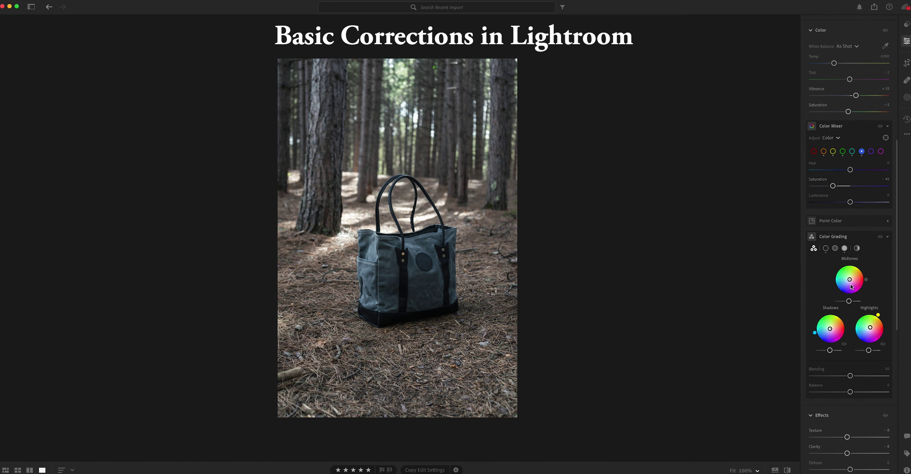
# Toggle Color Grading and the Color Mixer off and on to compare
pyautogui.click(881, 236)
pyautogui.scroll(4, 879, 234)
pyautogui.scroll(1, 879, 228)
pyautogui.click(879, 227)
pyautogui.click(879, 225)
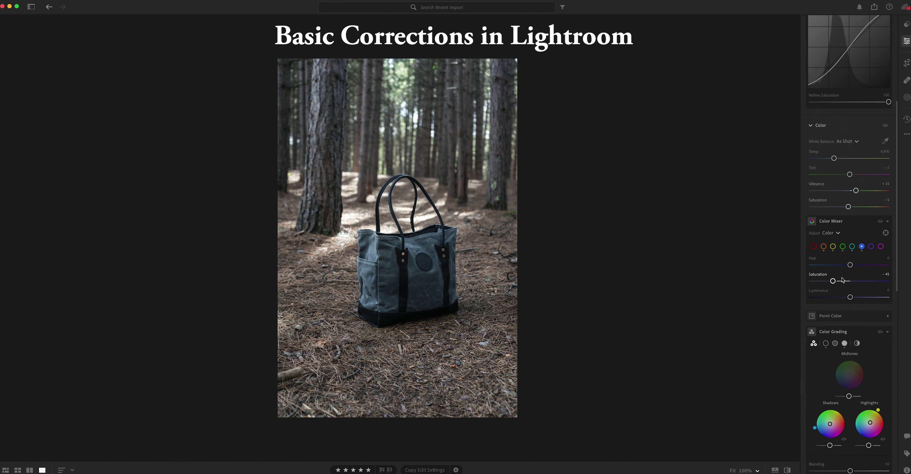
# Ease the blue saturation in the Color Mixer from -45 to -42
pyautogui.moveTo(833, 282); pyautogui.dragTo(834, 282)
pyautogui.scroll(3, 856, 245)
pyautogui.scroll(3, 846, 268)
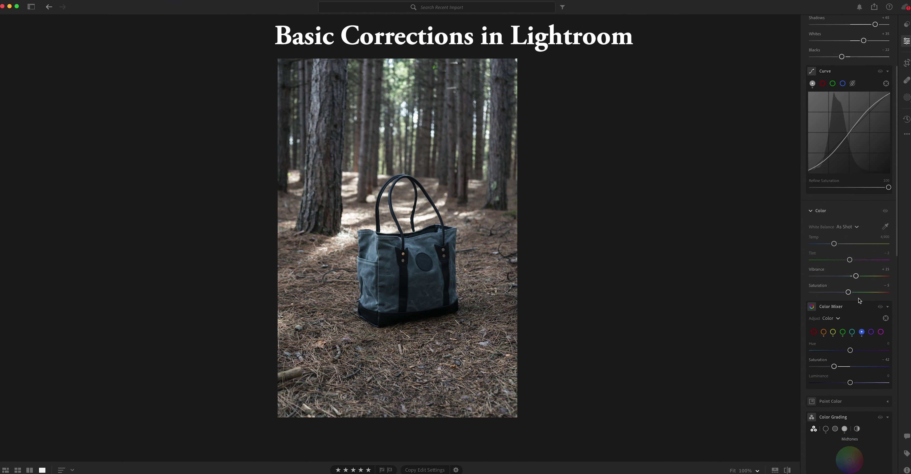
# Preview white balance presets and sample white balance from spots on the bag and background
pyautogui.click(856, 226)
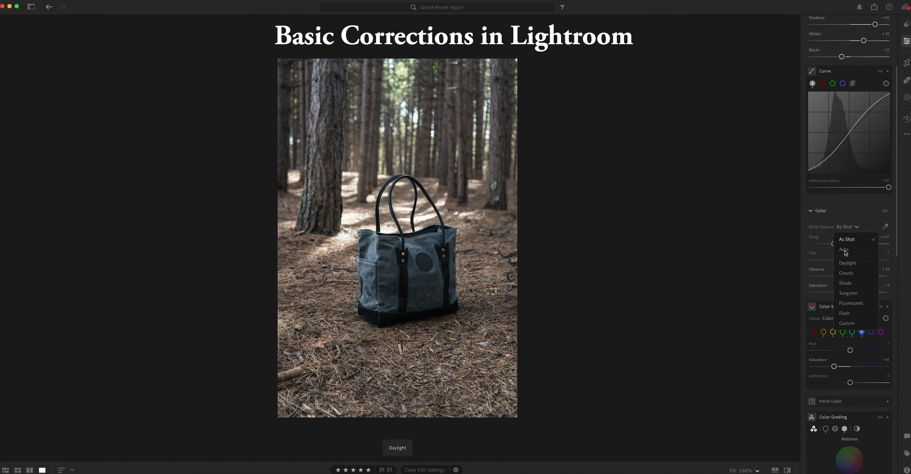
pyautogui.click(848, 240)
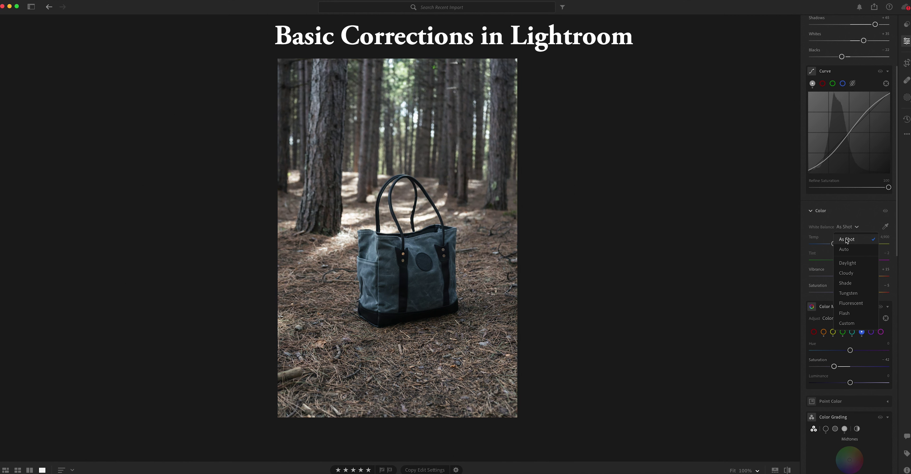
pyautogui.click(853, 243)
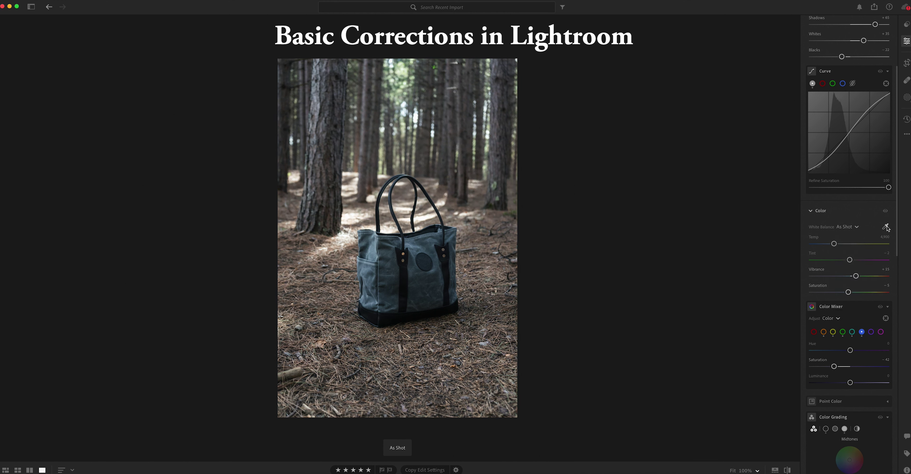
pyautogui.press('w')
pyautogui.click(355, 217)
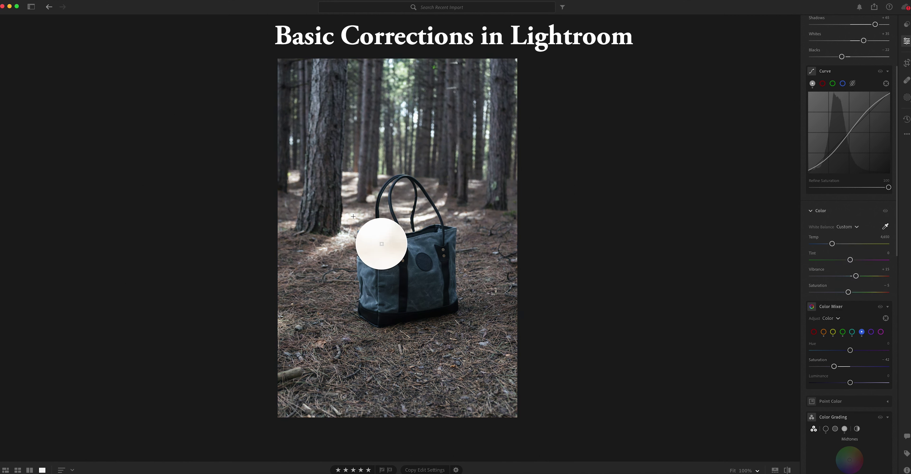
pyautogui.click(416, 120)
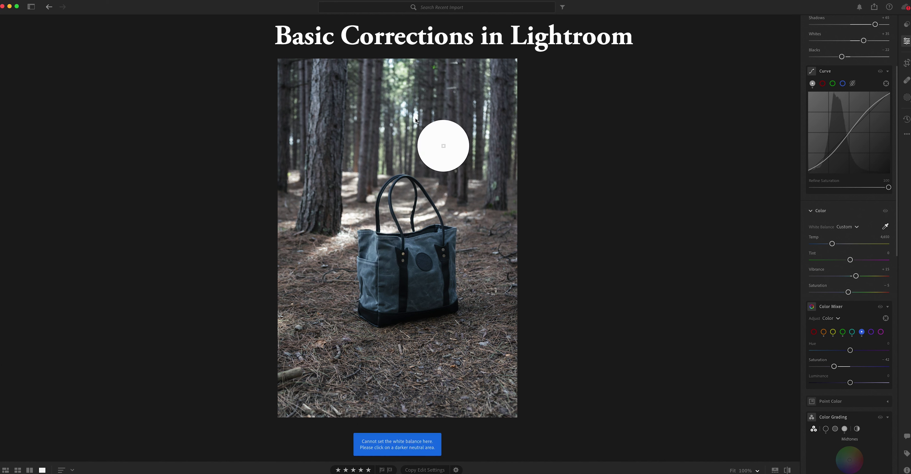
pyautogui.click(433, 126)
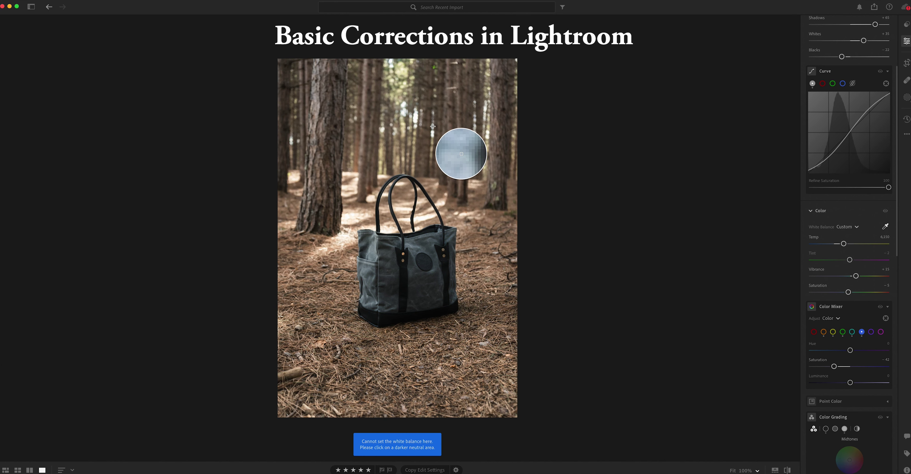
# Try Auto white balance with tint -4, then revert to As Shot
pyautogui.click(851, 226)
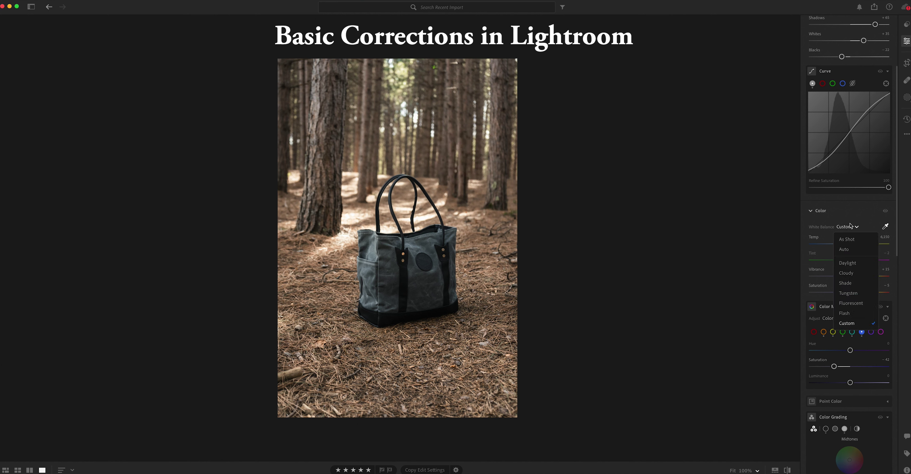
pyautogui.click(846, 238)
pyautogui.click(849, 227)
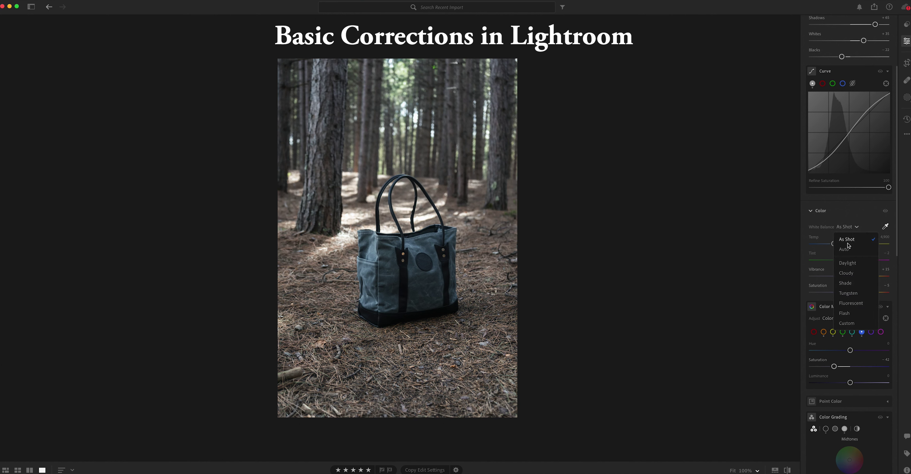
pyautogui.click(845, 250)
pyautogui.moveTo(850, 261); pyautogui.dragTo(850, 261)
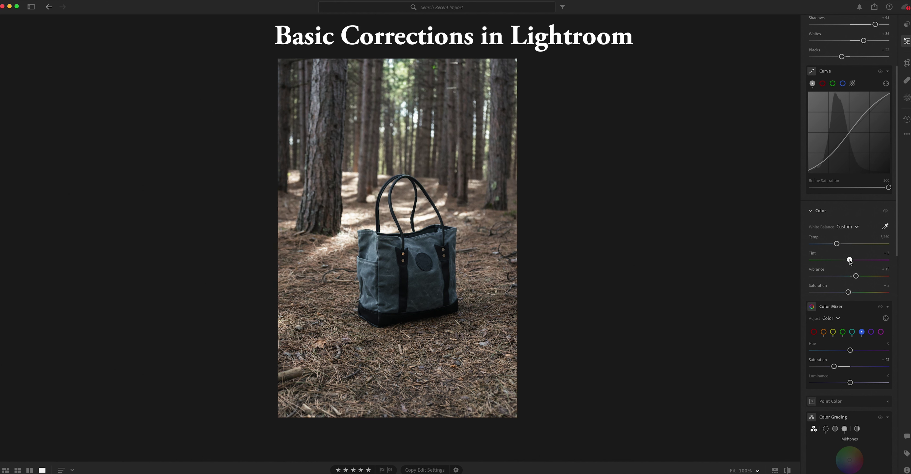
pyautogui.moveTo(850, 261); pyautogui.dragTo(849, 261)
pyautogui.click(849, 226)
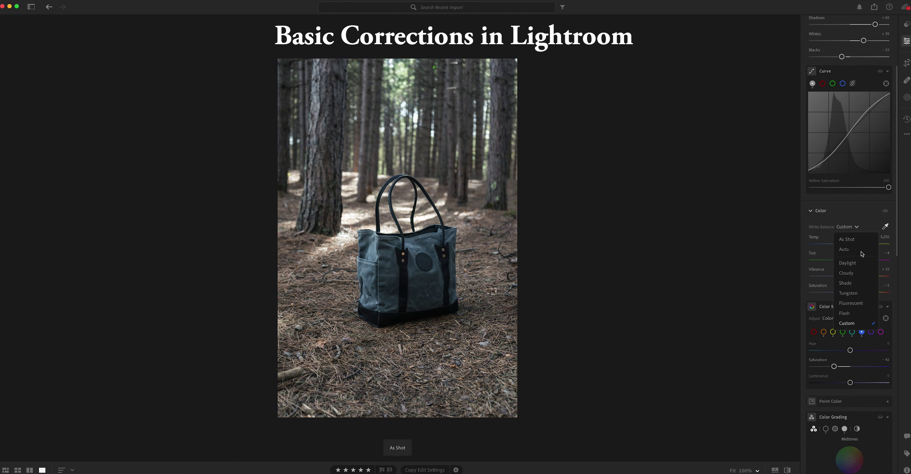
pyautogui.click(849, 239)
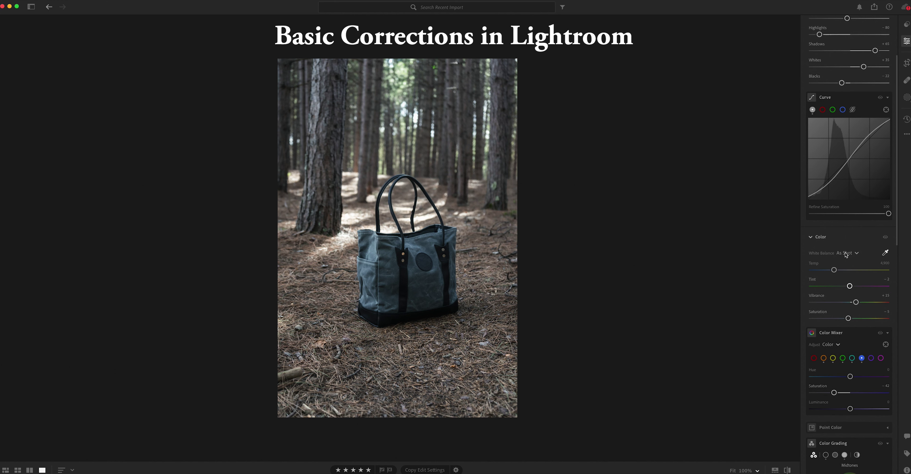
# Set the white balance temperature to a custom 5,100
pyautogui.scroll(5, 841, 247)
pyautogui.moveTo(834, 314); pyautogui.dragTo(836, 315)
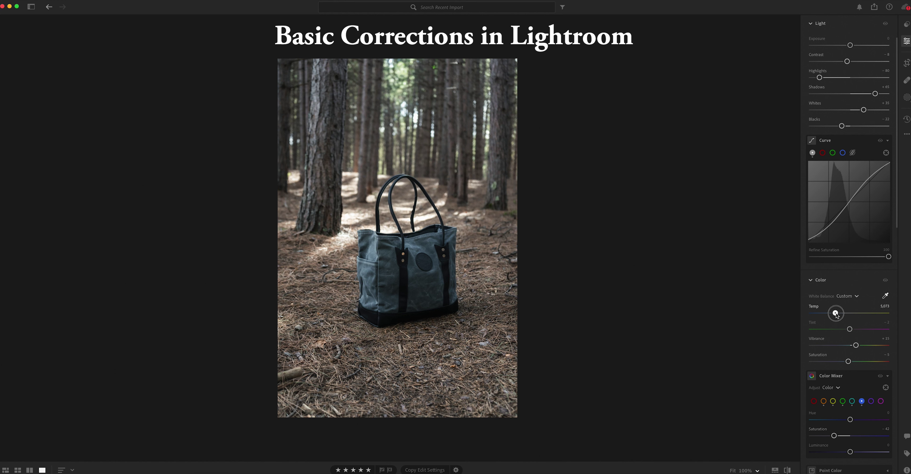
pyautogui.moveTo(837, 315); pyautogui.dragTo(837, 314)
pyautogui.press('Return')
pyautogui.scroll(4, 851, 238)
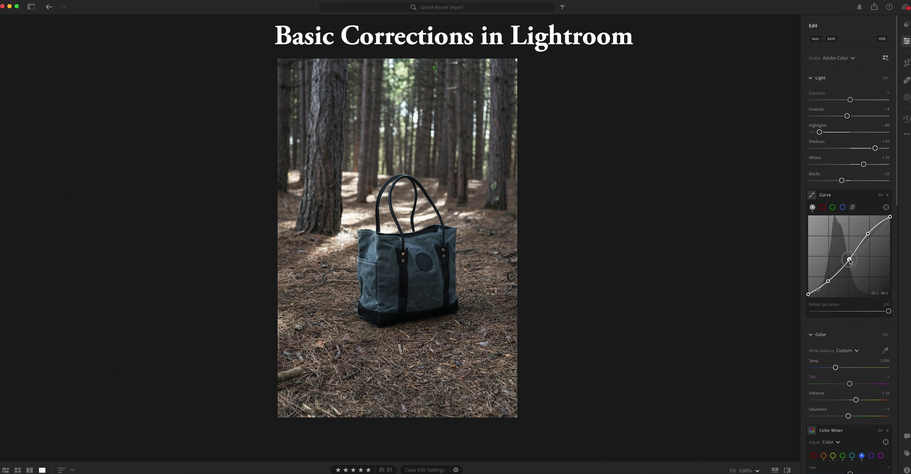
# Experiment with midtone tone curve points, then delete them
pyautogui.moveTo(846, 261); pyautogui.dragTo(850, 254)
pyautogui.doubleClick(850, 253)
pyautogui.doubleClick(849, 253)
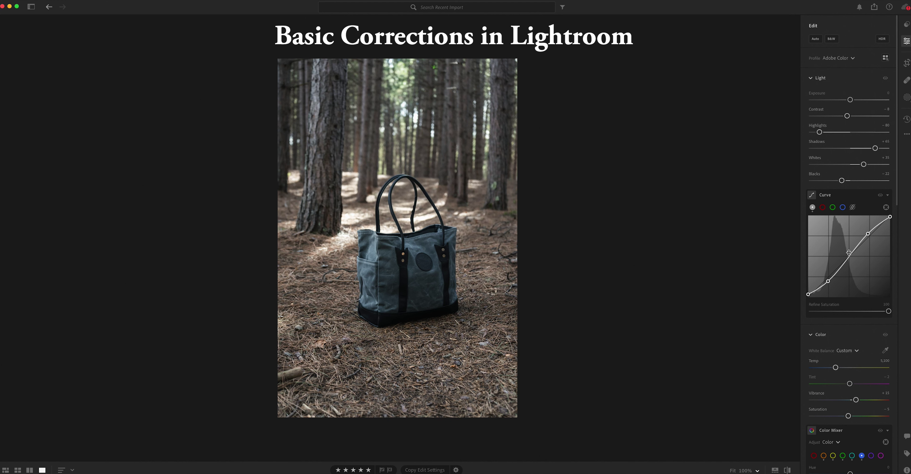
pyautogui.moveTo(849, 257); pyautogui.dragTo(849, 257)
pyautogui.doubleClick(848, 256)
pyautogui.click(849, 257)
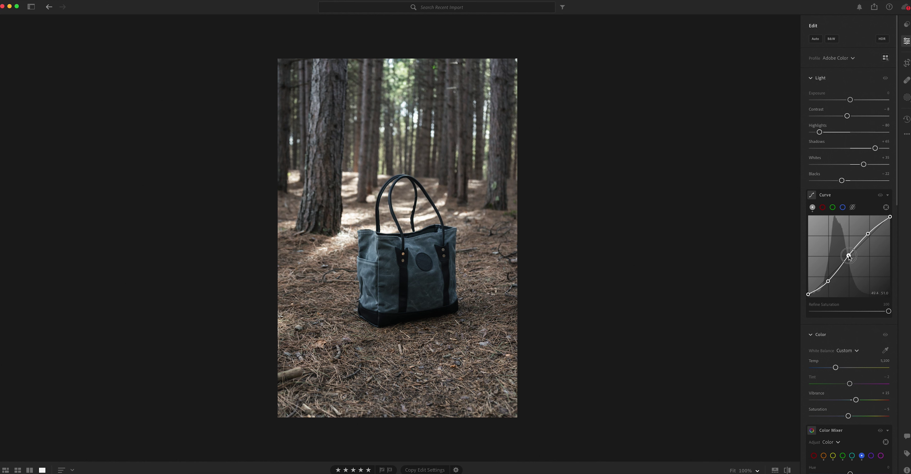
pyautogui.doubleClick(849, 256)
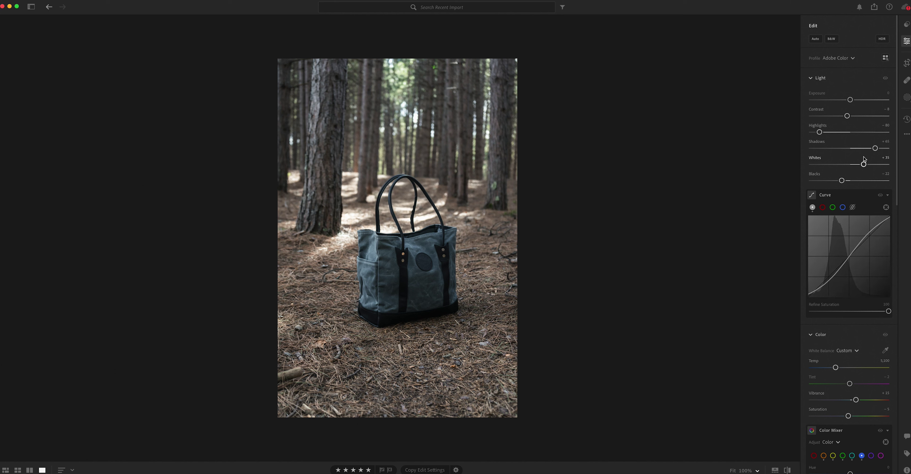
# Set Whites to +15, Blacks to -28 and Exposure to +0.15, then open the masks
pyautogui.moveTo(864, 165); pyautogui.dragTo(857, 164)
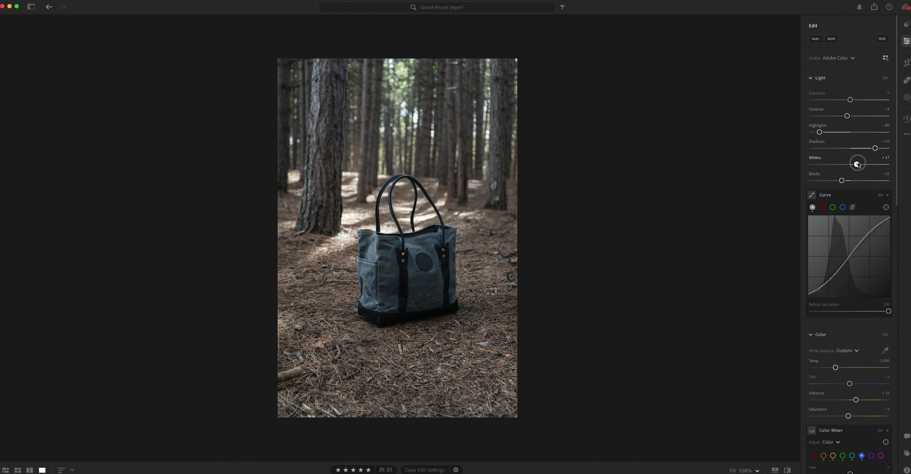
pyautogui.moveTo(858, 164); pyautogui.dragTo(839, 181)
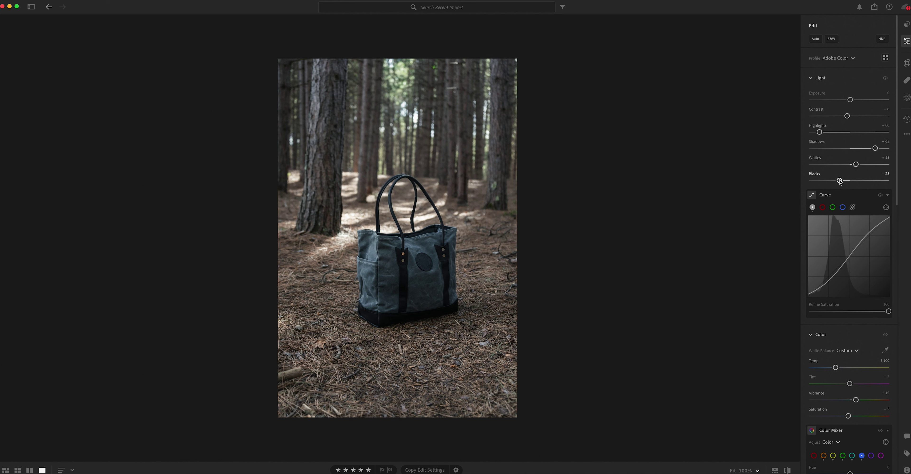
pyautogui.moveTo(847, 116); pyautogui.dragTo(848, 117)
pyautogui.moveTo(850, 100); pyautogui.dragTo(852, 100)
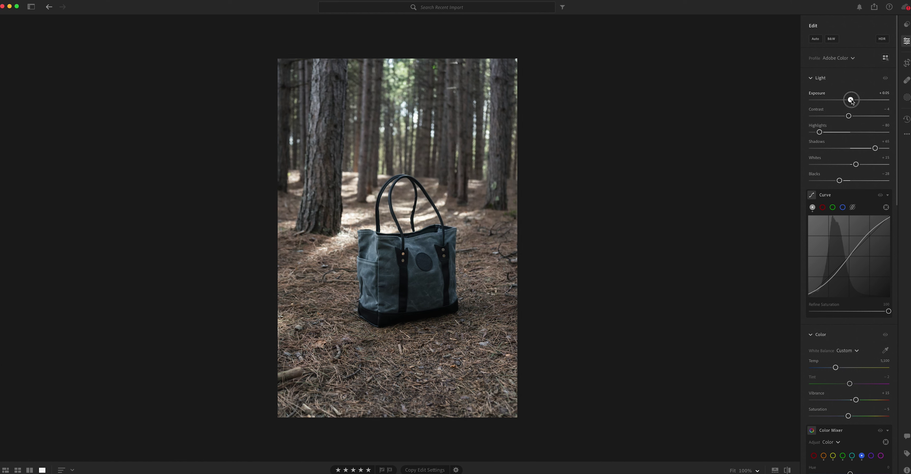
pyautogui.moveTo(852, 101); pyautogui.dragTo(852, 102)
pyautogui.click(907, 98)
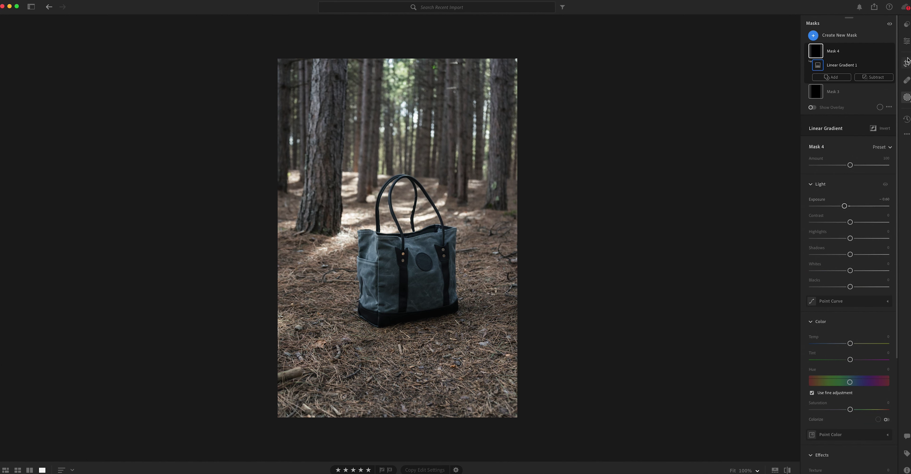
# Tighten the crop from the left with locked aspect, reposition the photo, and apply it
pyautogui.press('c')
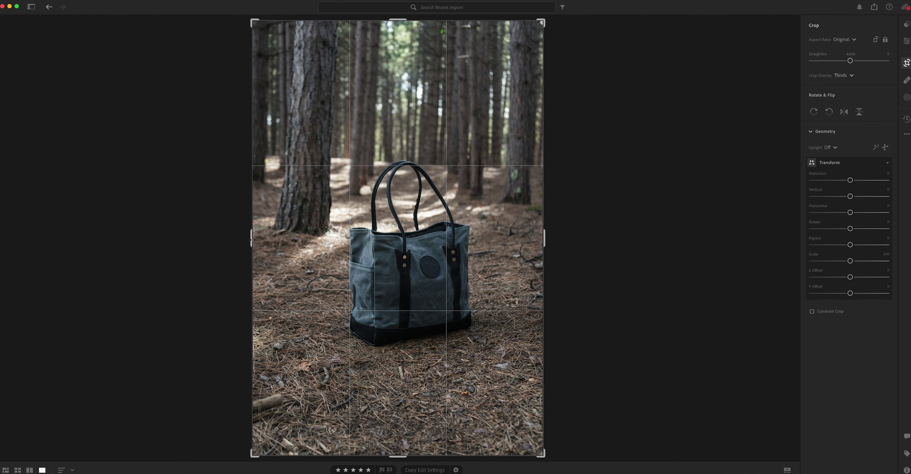
pyautogui.moveTo(254, 240); pyautogui.dragTo(261, 240)
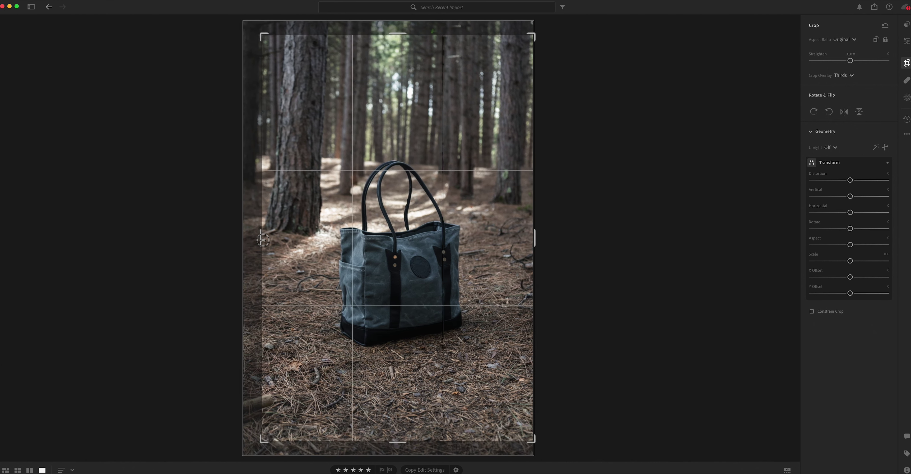
pyautogui.moveTo(388, 255)
pyautogui.mouseDown()
pyautogui.moveTo(387, 269)
pyautogui.moveTo(387, 256)
pyautogui.moveTo(398, 257)
pyautogui.mouseUp()
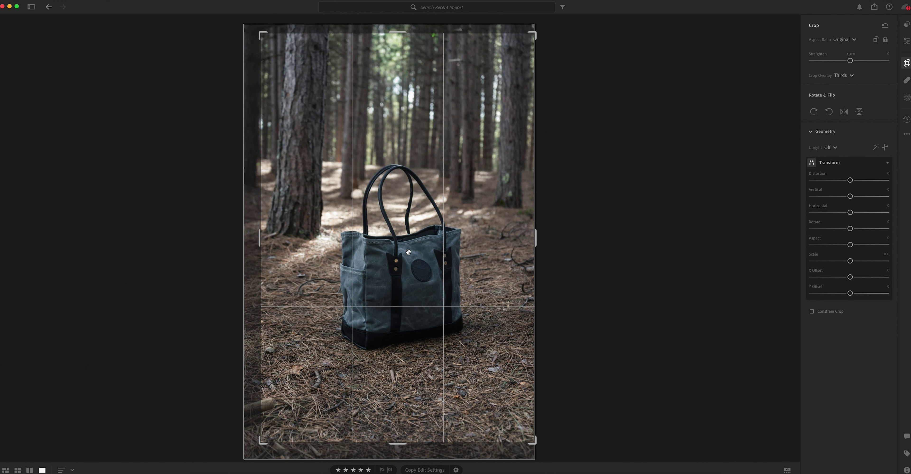
pyautogui.click(906, 41)
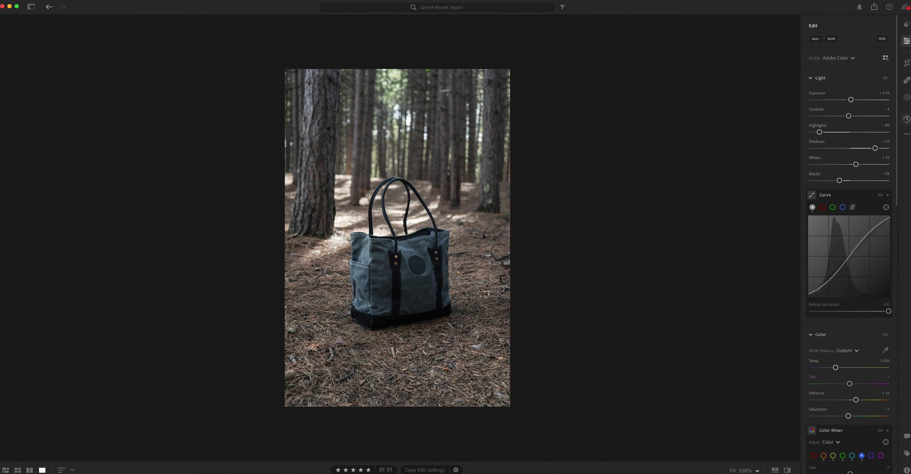
# Lay Mask 4's linear gradient horizontally over the ground below the bag and widen its transition
pyautogui.click(907, 99)
pyautogui.moveTo(213, 273); pyautogui.dragTo(403, 347)
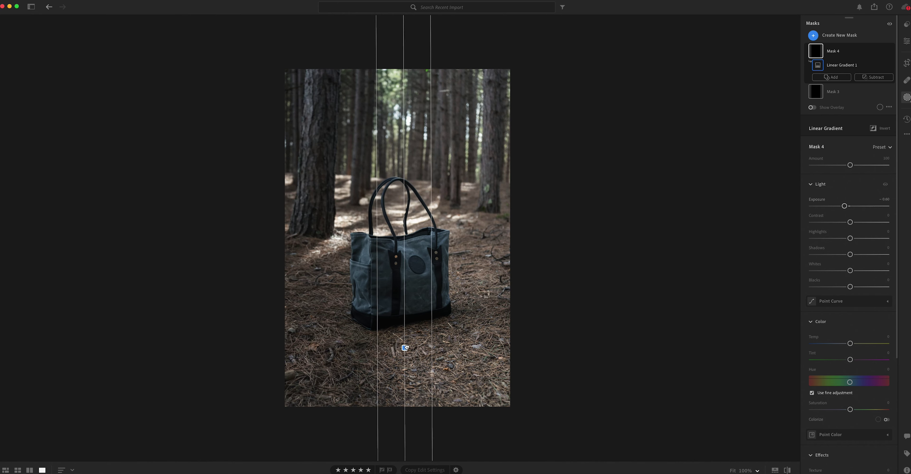
pyautogui.moveTo(404, 301)
pyautogui.mouseDown()
pyautogui.moveTo(353, 348)
pyautogui.moveTo(374, 365)
pyautogui.moveTo(319, 364)
pyautogui.mouseUp()
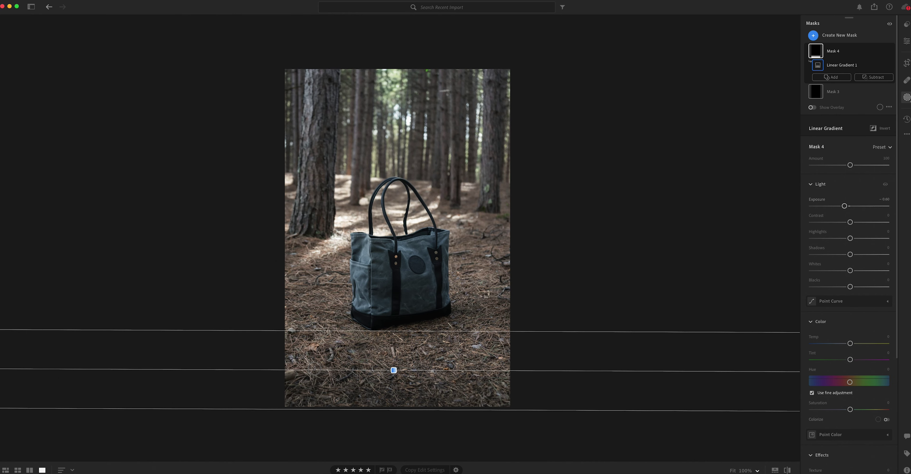
pyautogui.moveTo(379, 331); pyautogui.dragTo(380, 319)
pyautogui.moveTo(403, 411); pyautogui.dragTo(400, 420)
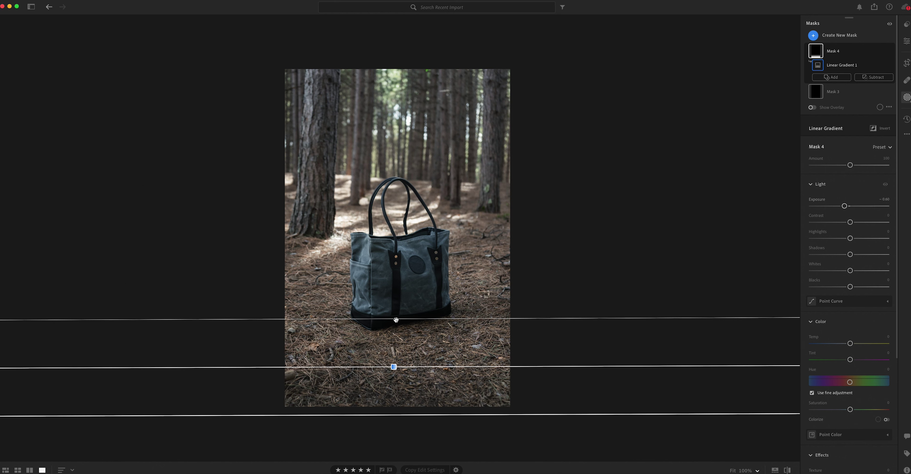
# Move, rotate and reshape Mask 3's radial gradient over the trees above the bag handles
pyautogui.click(816, 91)
pyautogui.moveTo(627, 92); pyautogui.dragTo(392, 66)
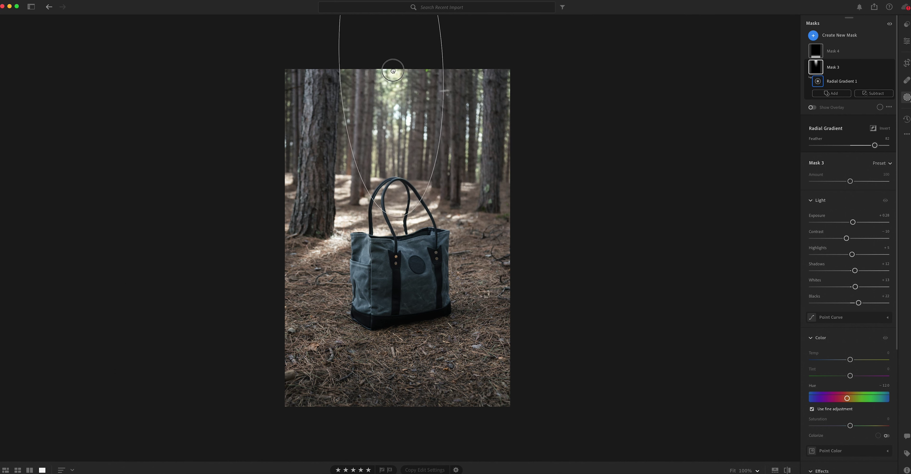
pyautogui.moveTo(450, 59); pyautogui.dragTo(451, 57)
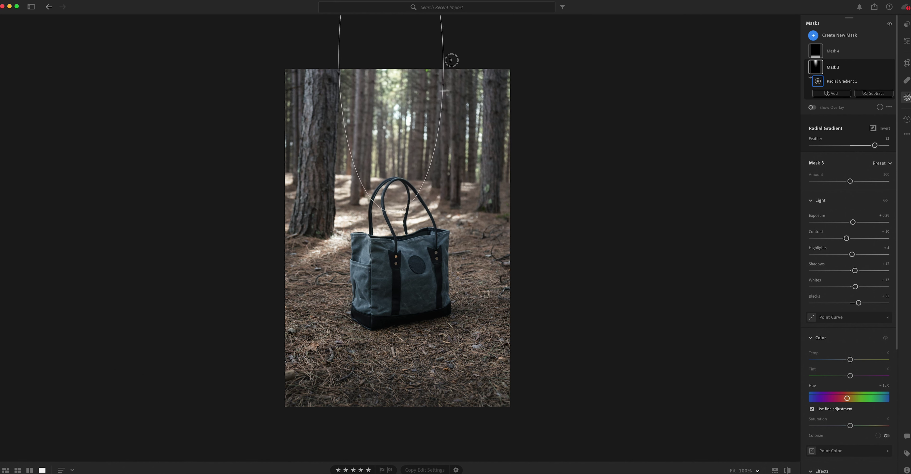
pyautogui.moveTo(339, 60); pyautogui.dragTo(418, 59)
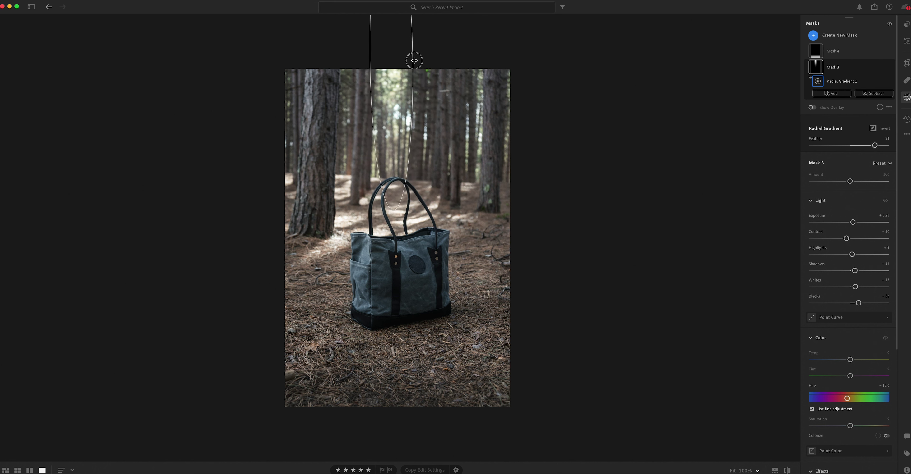
pyautogui.moveTo(418, 59); pyautogui.dragTo(434, 59)
pyautogui.moveTo(393, 210)
pyautogui.mouseDown()
pyautogui.moveTo(391, 239)
pyautogui.moveTo(394, 197)
pyautogui.mouseUp()
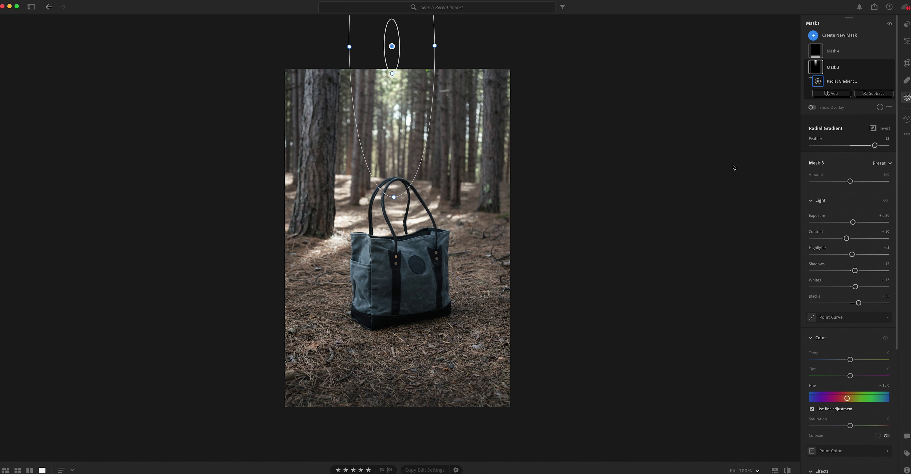
pyautogui.press('e')
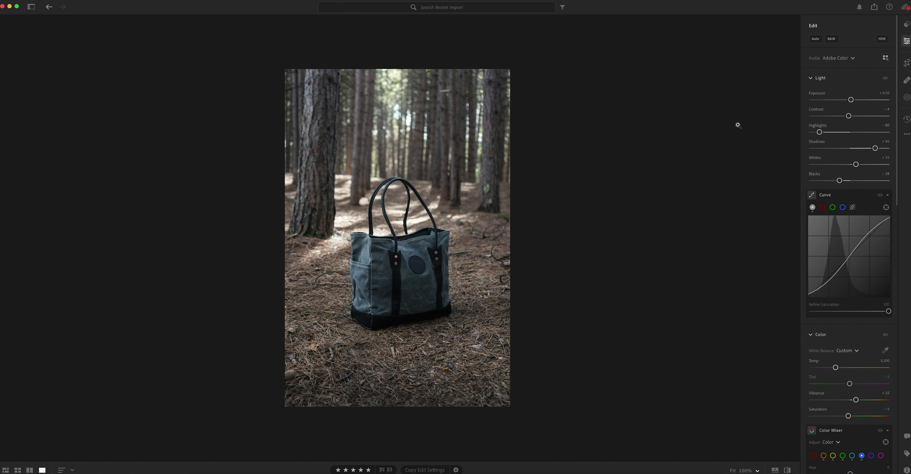
pyautogui.scroll(-10, 843, 143)
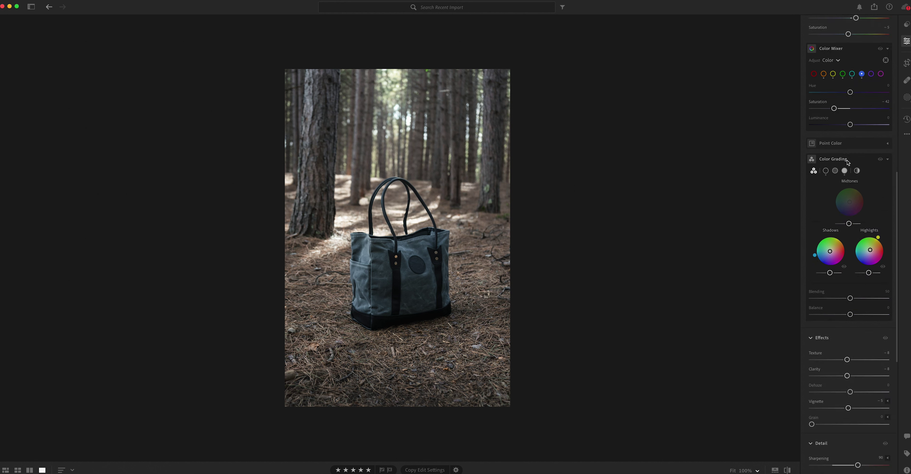
pyautogui.press('\\')
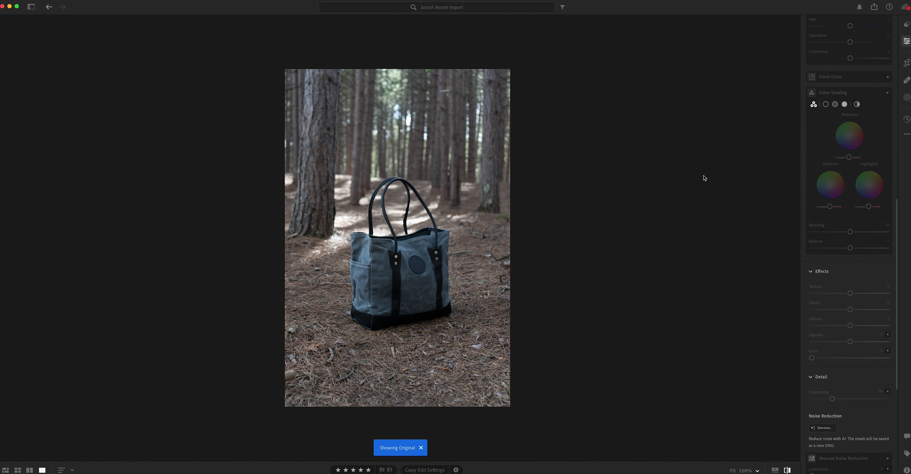
pyautogui.press('\\')
pyautogui.scroll(5, 837, 189)
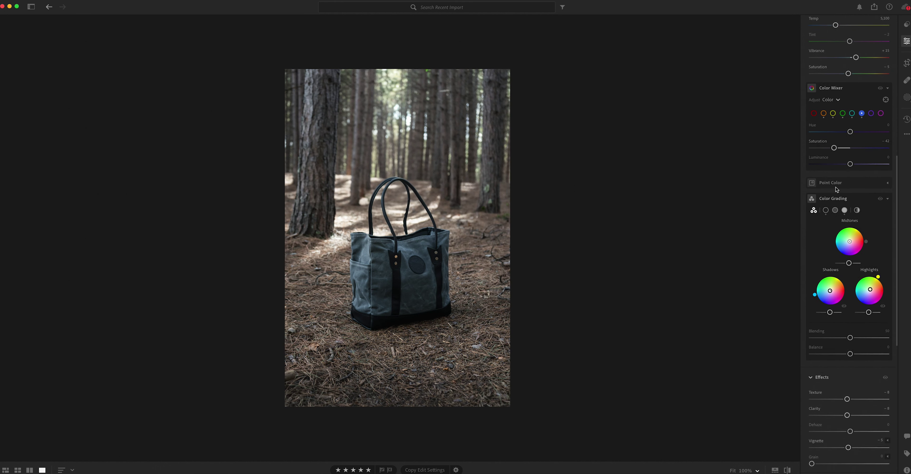
pyautogui.scroll(2, 837, 190)
pyautogui.click(823, 151)
pyautogui.scroll(2, 849, 177)
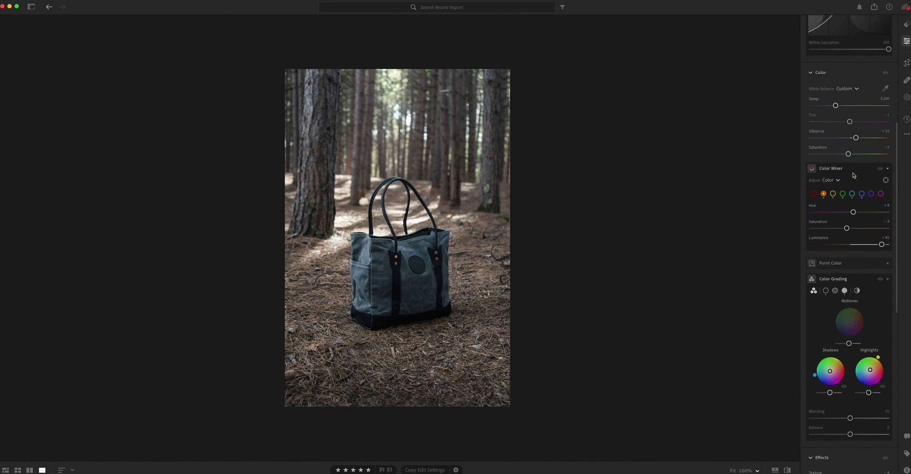
pyautogui.scroll(4, 854, 175)
pyautogui.scroll(2, 852, 179)
pyautogui.scroll(-5, 865, 181)
pyautogui.scroll(-5, 859, 181)
pyautogui.scroll(-1, 852, 181)
pyautogui.scroll(10, 839, 261)
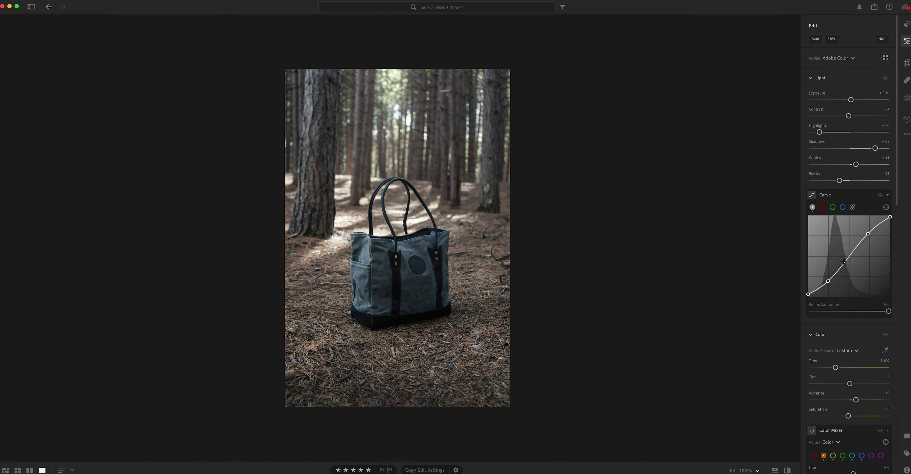
pyautogui.press('\\')
pyautogui.press('\\')
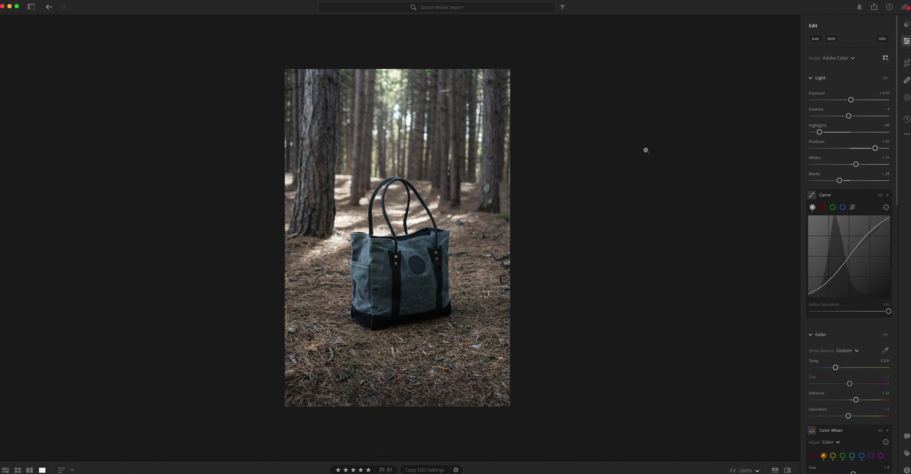
pyautogui.scroll(-1, 831, 89)
pyautogui.click(874, 6)
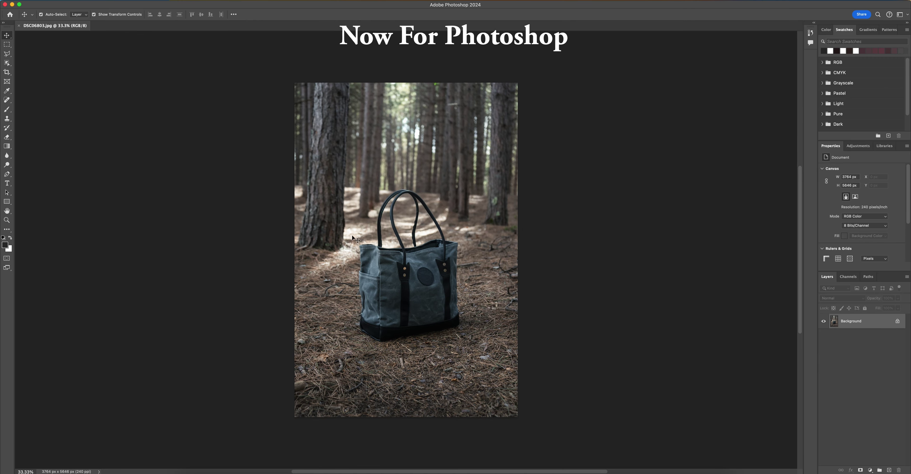
# Create a Background copy layer and choose the Spot Healing Brush
pyautogui.moveTo(849, 324); pyautogui.dragTo(889, 469)
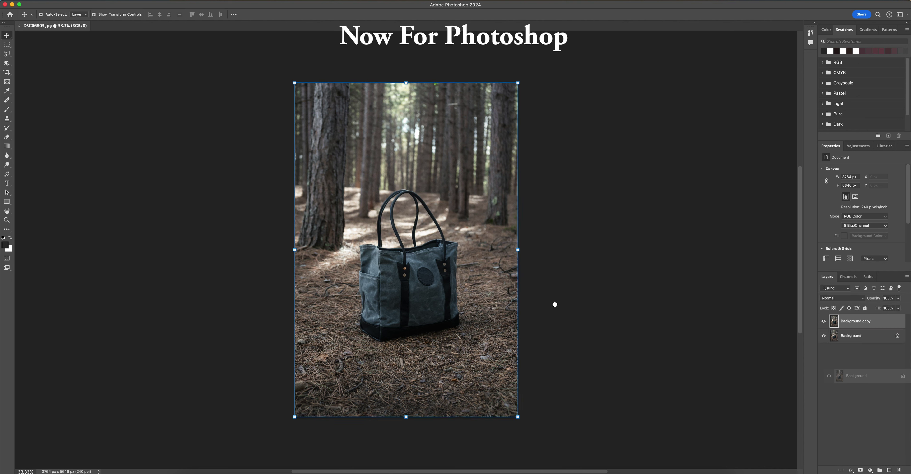
pyautogui.click(7, 103)
pyautogui.click(335, 299)
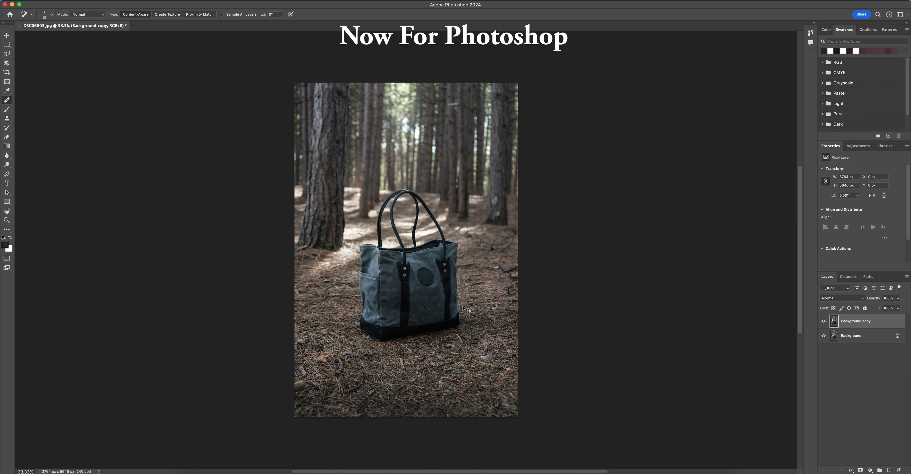
# Zoom in on the bag and heal a white dust speck and another blemish
pyautogui.hotkey('ctrl', '+')
pyautogui.hotkey('ctrl', '+')
pyautogui.hotkey('ctrl', '+')
pyautogui.scroll(-2, 221, 280)
pyautogui.scroll(-8, 358, 297)
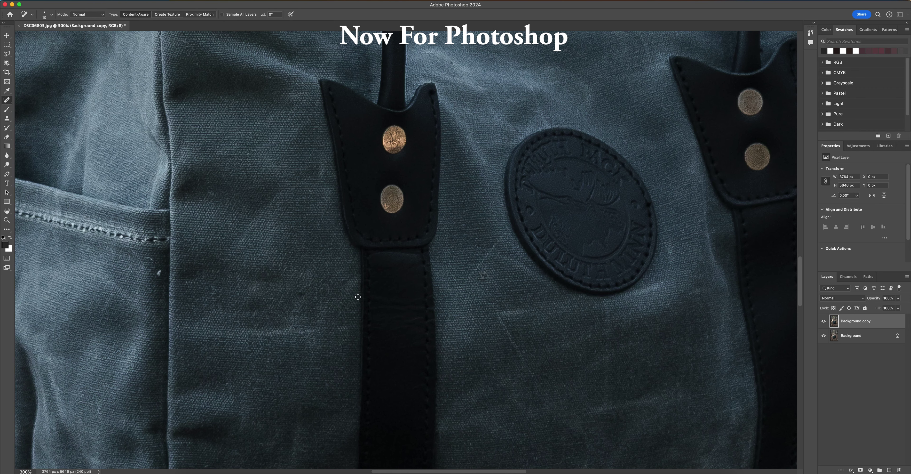
pyautogui.hscroll(-5, 357, 297)
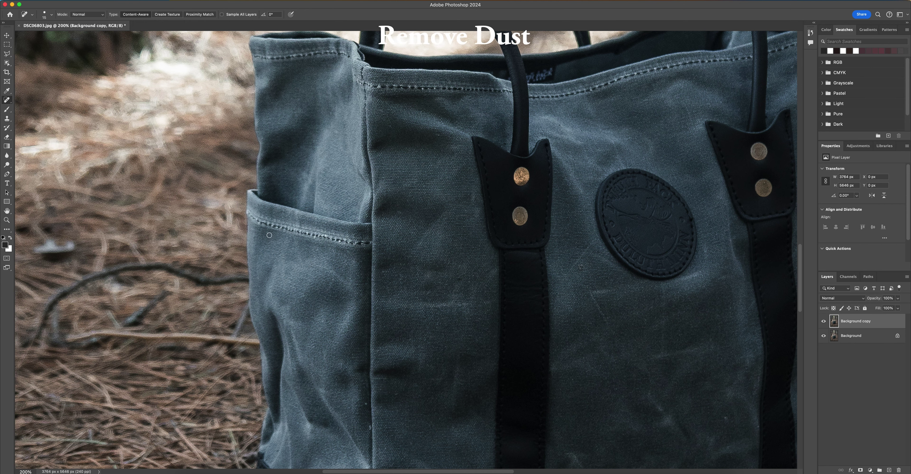
pyautogui.scroll(-3, 350, 318)
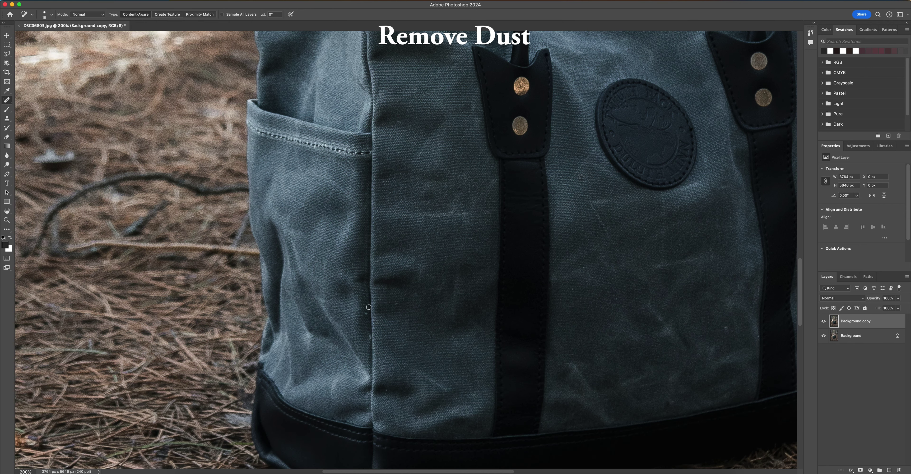
pyautogui.click(370, 339)
pyautogui.click(304, 400)
# Shrink the healing brush and heal a dark dust speck on the bag
pyautogui.scroll(3, 412, 325)
pyautogui.hscroll(2, 412, 325)
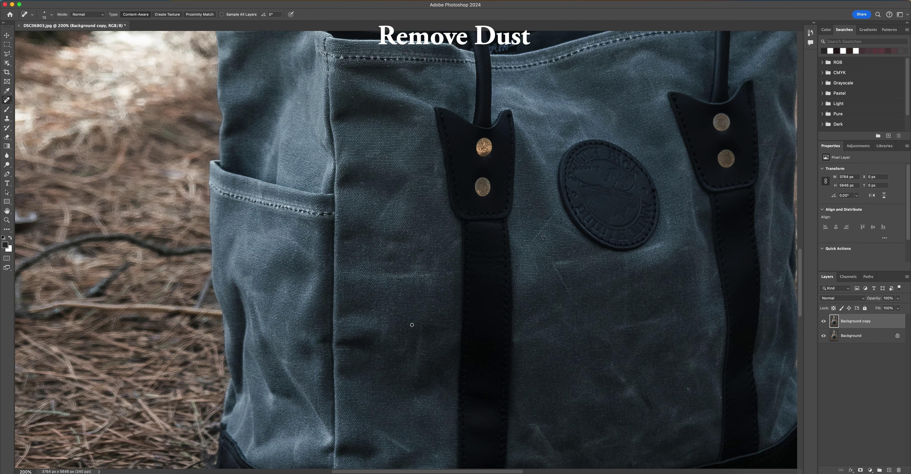
pyautogui.scroll(5, 424, 251)
pyautogui.hscroll(1, 424, 251)
pyautogui.press('[')
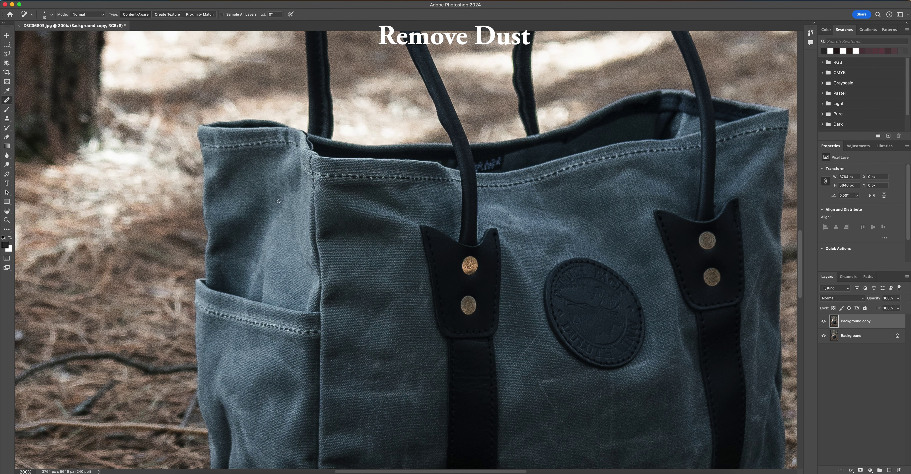
pyautogui.hscroll(2, 352, 195)
pyautogui.hscroll(2, 322, 206)
pyautogui.click(318, 207)
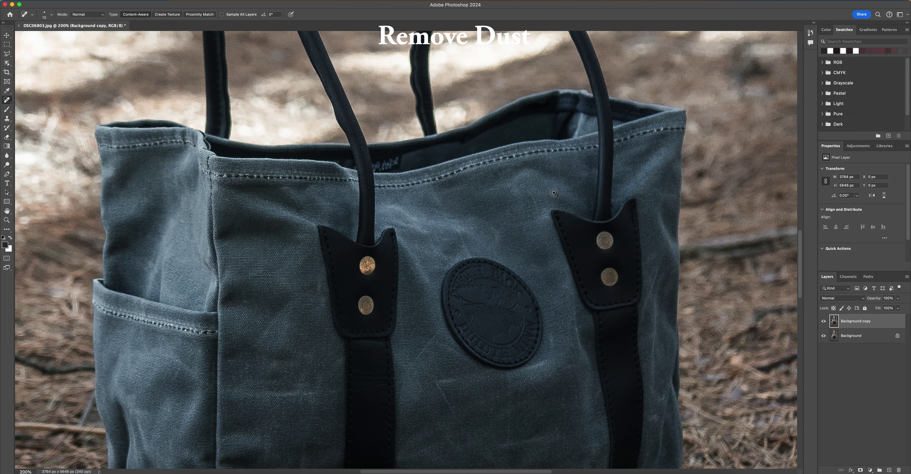
# Zoom back out to show the whole image
pyautogui.scroll(10, 546, 212)
pyautogui.scroll(5, 460, 198)
pyautogui.scroll(5, 425, 191)
pyautogui.scroll(1, 381, 180)
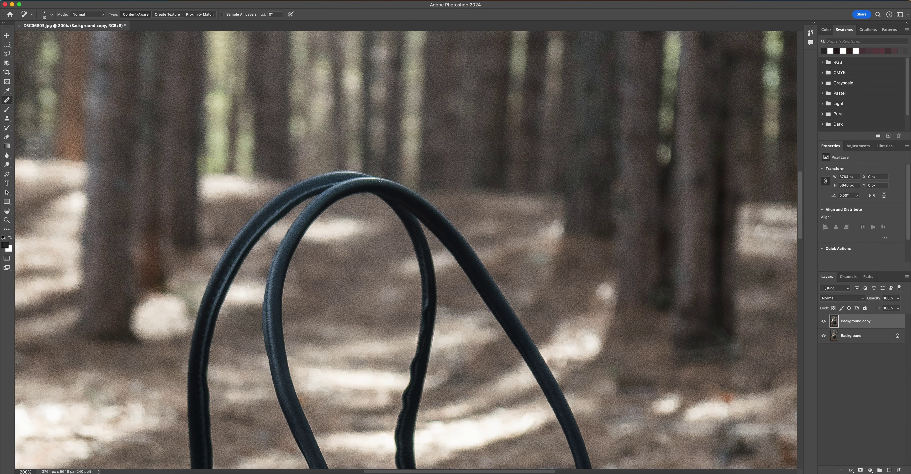
pyautogui.press('super+minus')
pyautogui.press('super+minus')
pyautogui.scroll(-5, 391, 219)
pyautogui.press('super+minus')
pyautogui.press('super+minus')
pyautogui.press('super+minus')
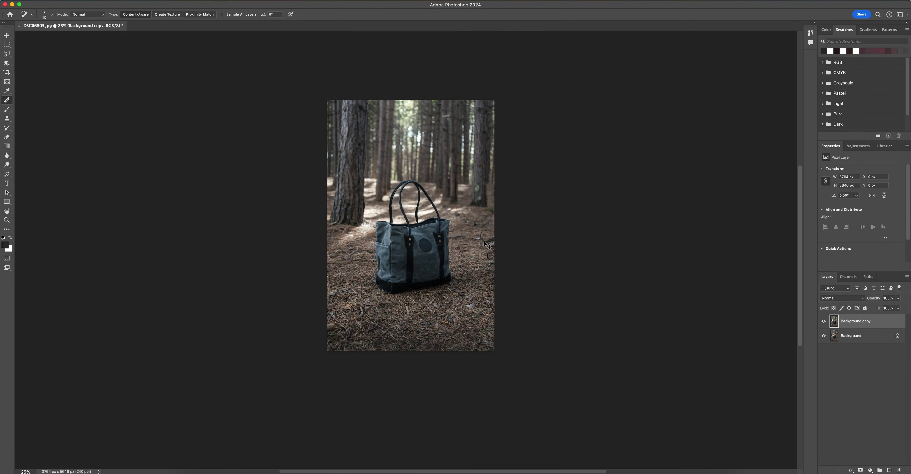
pyautogui.press('super+1')
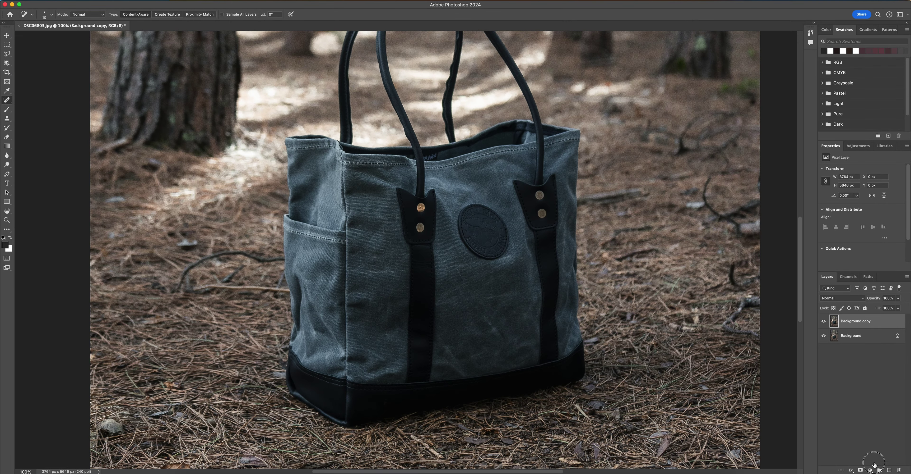
pyautogui.moveTo(843, 322); pyautogui.dragTo(889, 470)
pyautogui.moveTo(516, 341); pyautogui.dragTo(527, 313)
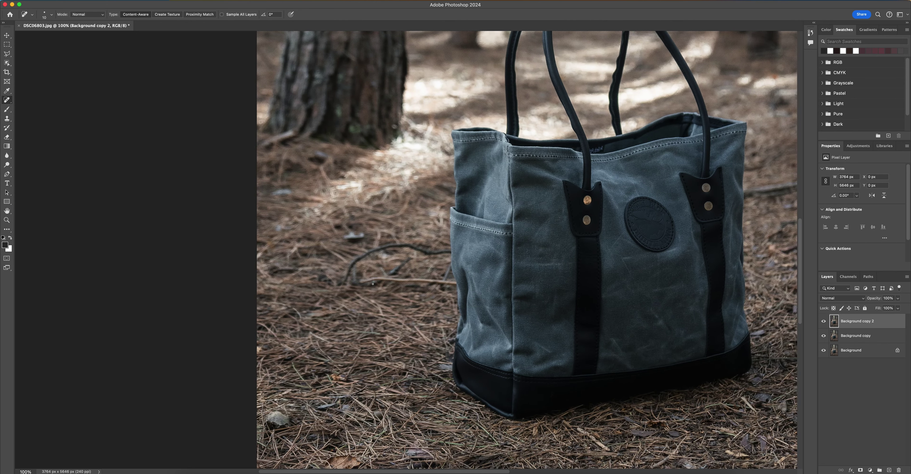
pyautogui.click(6, 54)
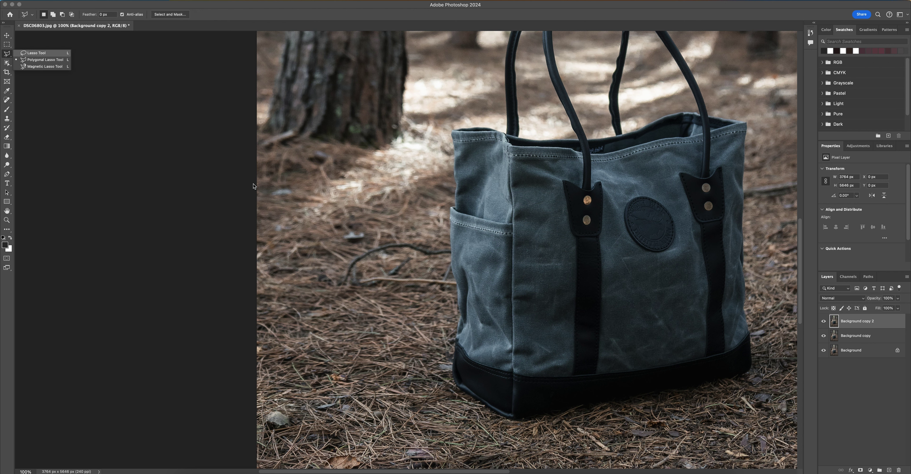
pyautogui.click(35, 53)
pyautogui.moveTo(354, 261)
pyautogui.mouseDown()
pyautogui.moveTo(396, 285)
pyautogui.moveTo(411, 254)
pyautogui.moveTo(450, 249)
pyautogui.mouseUp()
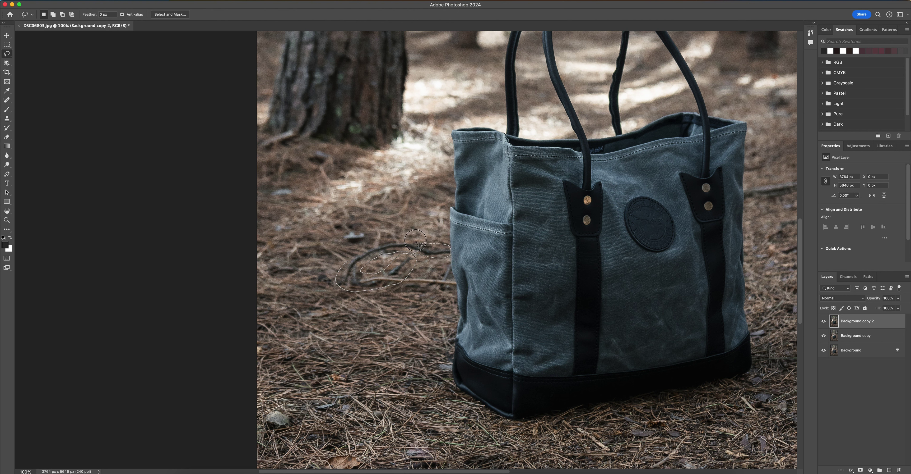
pyautogui.moveTo(450, 249); pyautogui.dragTo(381, 277)
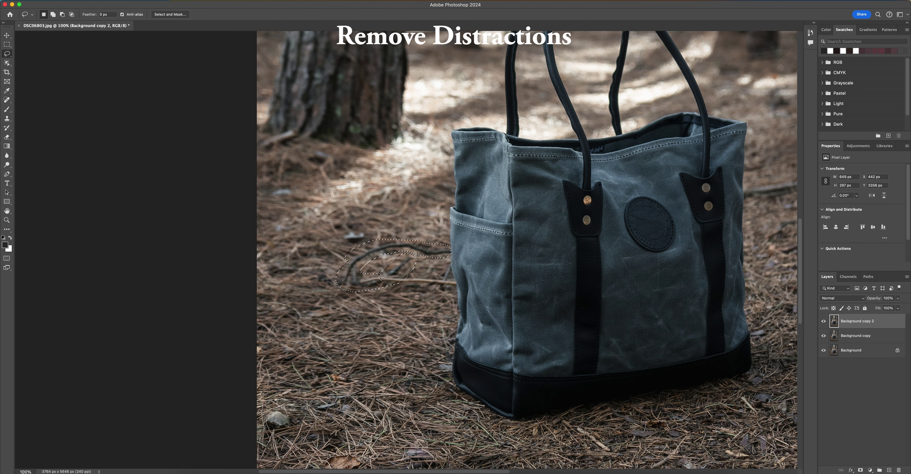
pyautogui.rightClick(386, 263)
pyautogui.click(360, 317)
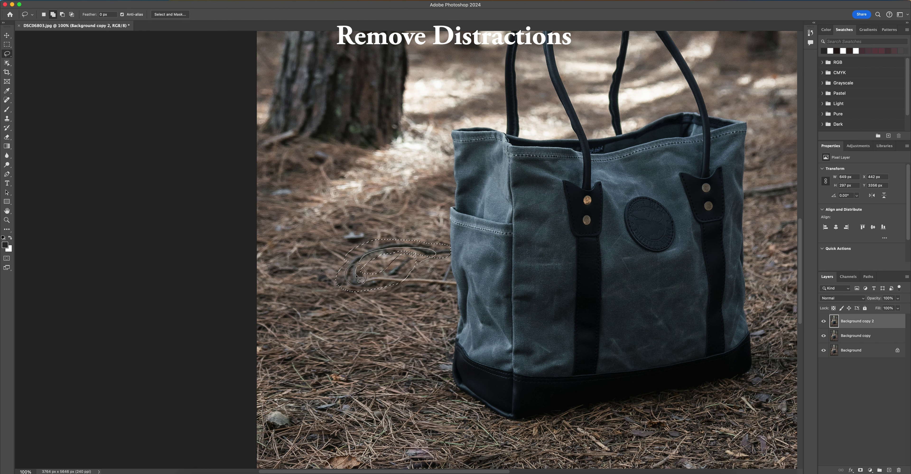
pyautogui.rightClick(405, 253)
pyautogui.click(420, 355)
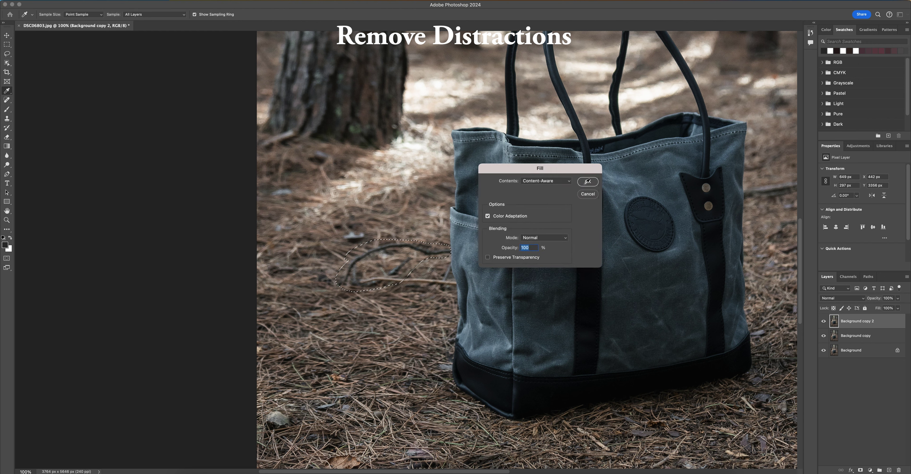
pyautogui.click(587, 182)
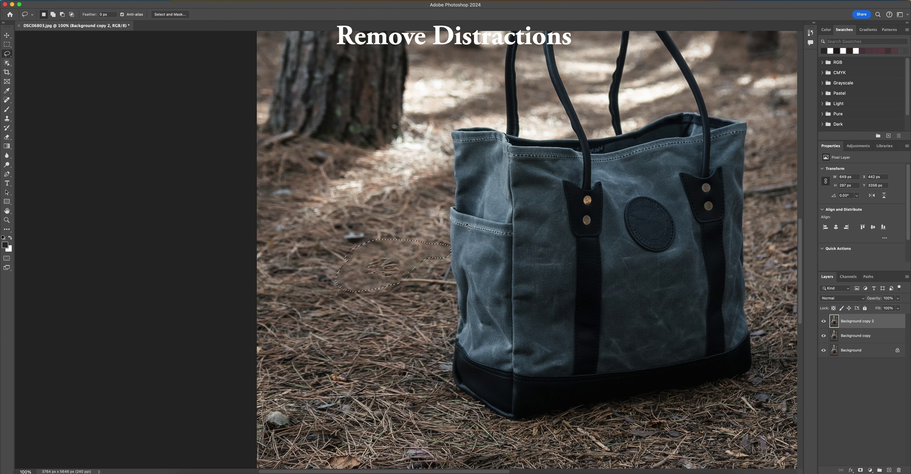
pyautogui.hotkey('ctrl', 'z')
# With an enlarged Spot Healing Brush, heal along the branch left of the bag
pyautogui.click(7, 100)
pyautogui.press(']')
pyautogui.press(']')
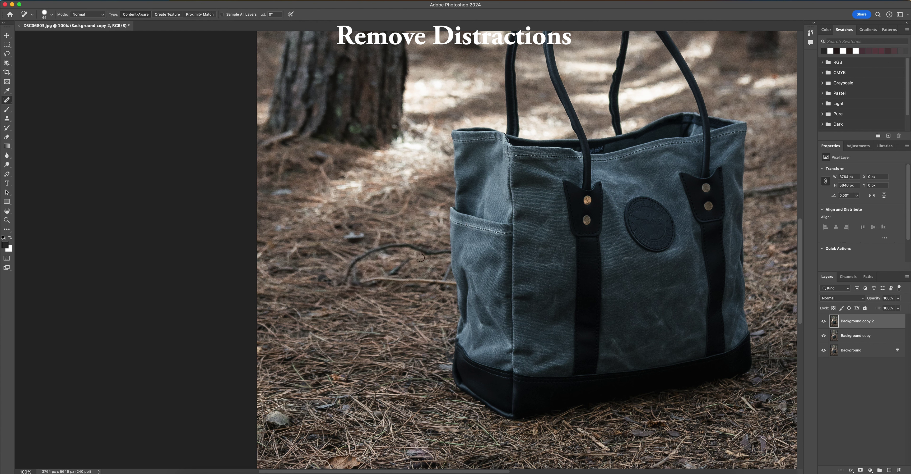
pyautogui.click(411, 260)
pyautogui.scroll(3, 421, 279)
pyautogui.press('[')
pyautogui.moveTo(342, 311); pyautogui.dragTo(290, 316)
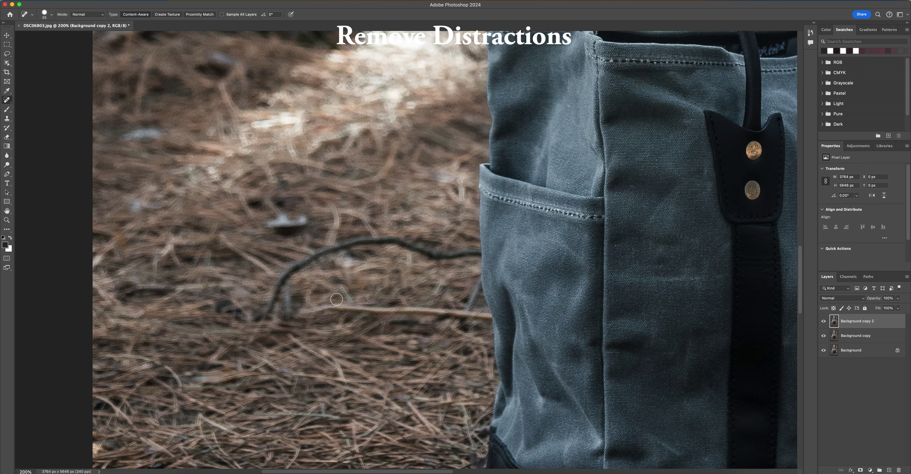
pyautogui.press('super+minus')
pyautogui.press('super+minus')
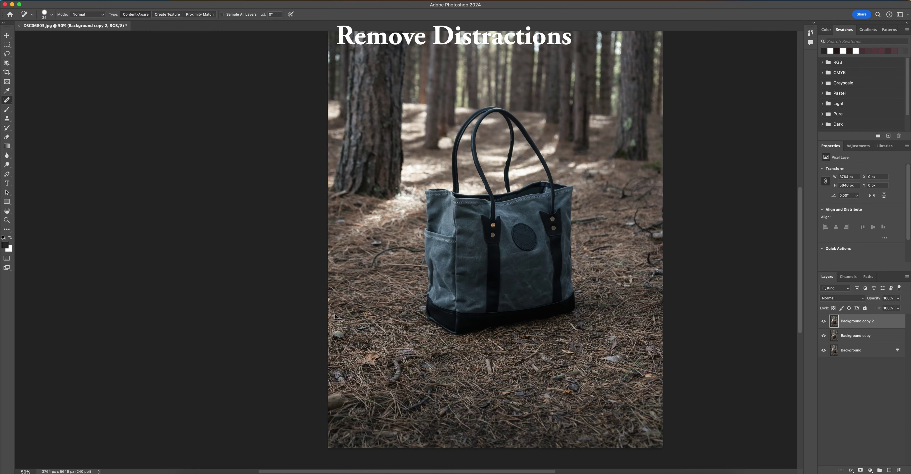
# Heal the branch tip beside the bag's pocket
pyautogui.press('super+plus')
pyautogui.press('super+plus')
pyautogui.press('super+plus')
pyautogui.press('[')
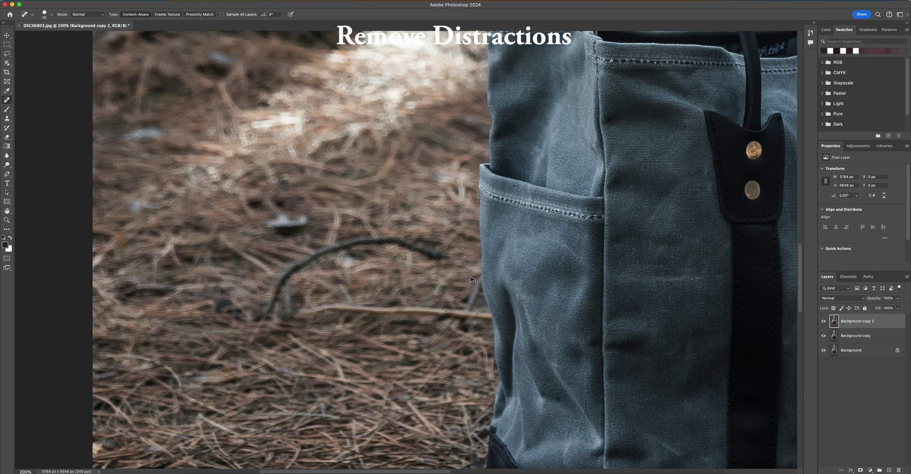
pyautogui.moveTo(476, 251); pyautogui.dragTo(444, 257)
pyautogui.press(']')
pyautogui.press(']')
pyautogui.press(']')
pyautogui.press(']')
pyautogui.press('super+minus')
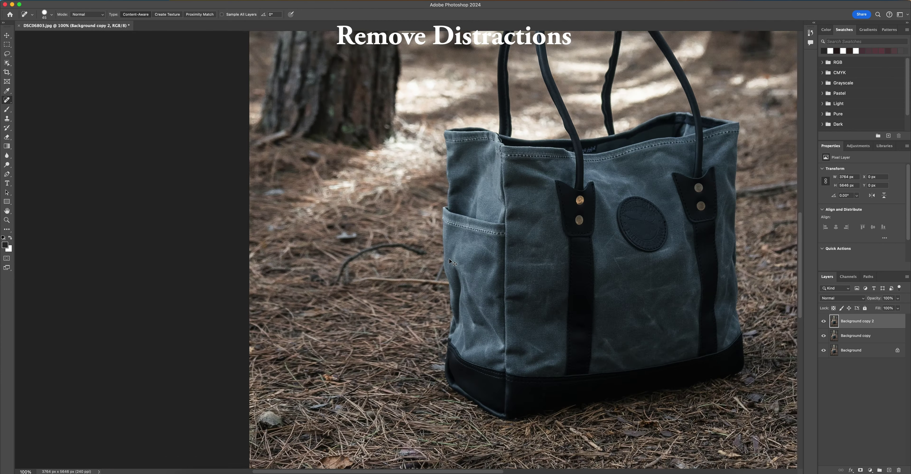
pyautogui.press('super+plus')
pyautogui.press('super+minus')
# Heal the branch's right end, remaining tip, and lower and upper parts
pyautogui.moveTo(427, 254); pyautogui.dragTo(400, 245)
pyautogui.press('[')
pyautogui.moveTo(428, 252); pyautogui.dragTo(401, 246)
pyautogui.moveTo(338, 280)
pyautogui.mouseDown()
pyautogui.moveTo(348, 262)
pyautogui.moveTo(361, 262)
pyautogui.mouseUp()
pyautogui.moveTo(342, 264); pyautogui.dragTo(399, 250)
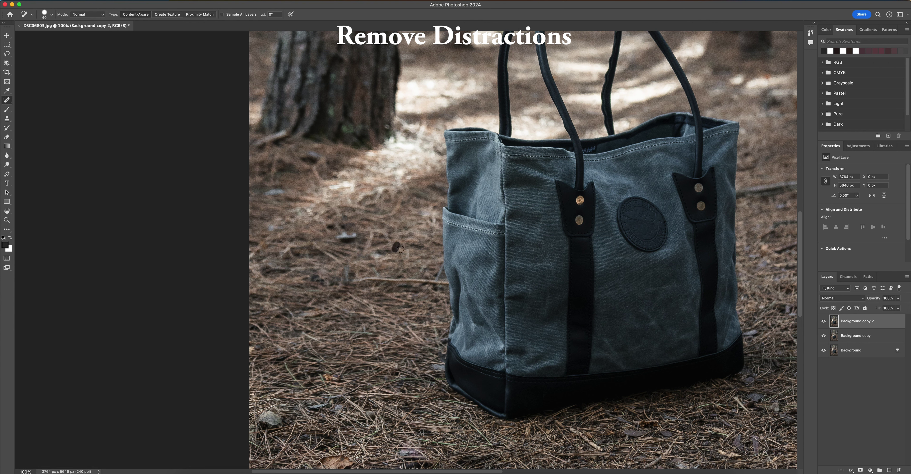
# Heal the leftover branch tip and dark specks in the pine needles beside the bag
pyautogui.click(378, 248)
pyautogui.moveTo(376, 247)
pyautogui.mouseDown()
pyautogui.moveTo(385, 245)
pyautogui.moveTo(391, 259)
pyautogui.mouseUp()
pyautogui.click(385, 248)
pyautogui.click(342, 263)
pyautogui.click(352, 261)
pyautogui.click(334, 270)
pyautogui.click(335, 273)
pyautogui.click(342, 266)
pyautogui.click(331, 267)
# Heal the remaining dark spots further left on the ground, then zoom out
pyautogui.hscroll(3, 353, 277)
pyautogui.click(303, 272)
pyautogui.click(307, 270)
pyautogui.click(305, 270)
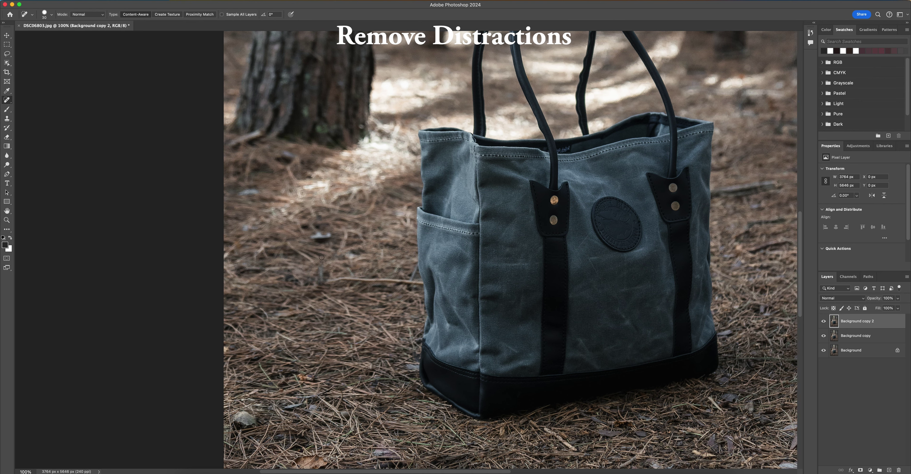
pyautogui.click(303, 269)
pyautogui.click(305, 269)
pyautogui.scroll(-2, 382, 269)
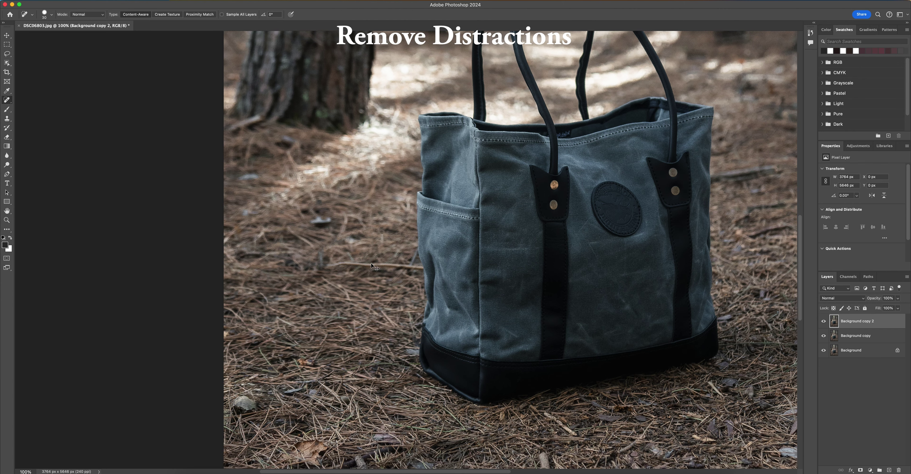
pyautogui.hotkey('ctrl', '-')
pyautogui.hotkey('ctrl', '-')
pyautogui.hotkey('ctrl', '-')
pyautogui.hotkey('ctrl', '-')
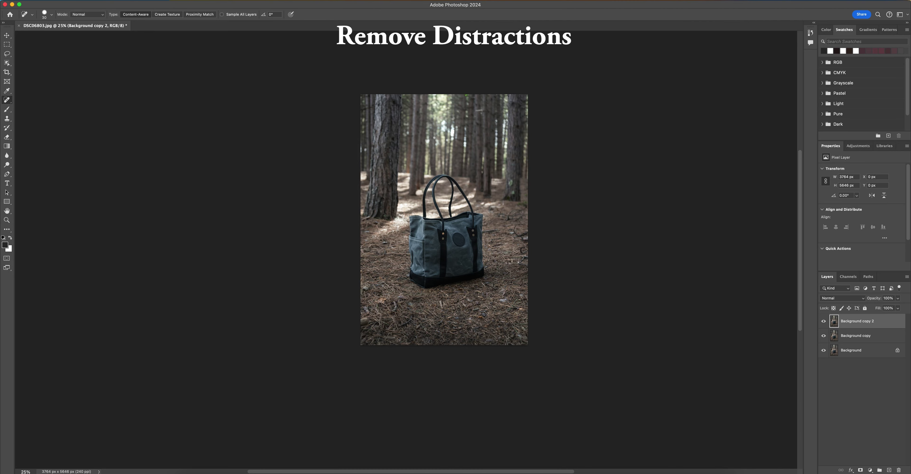
# Heal the twig and small dark spots just right of the bag
pyautogui.hotkey('ctrl', '+')
pyautogui.hotkey('ctrl', '+')
pyautogui.hotkey('ctrl', '+')
pyautogui.hscroll(10, 457, 206)
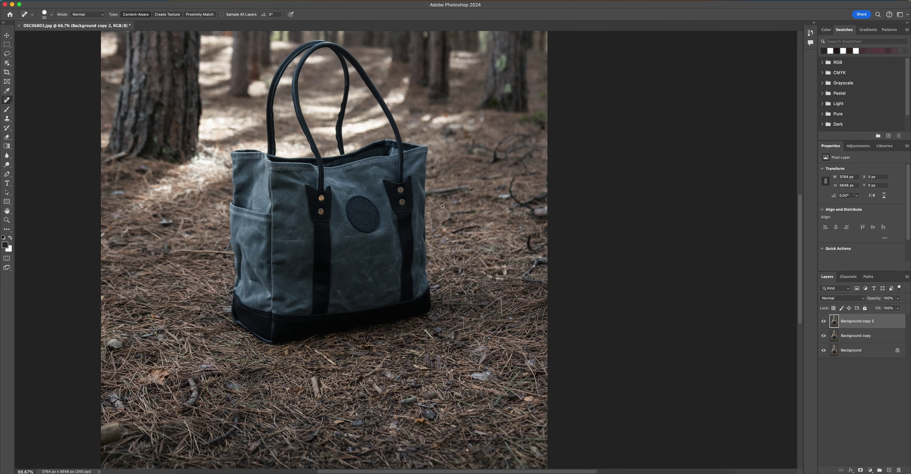
pyautogui.hscroll(5, 395, 225)
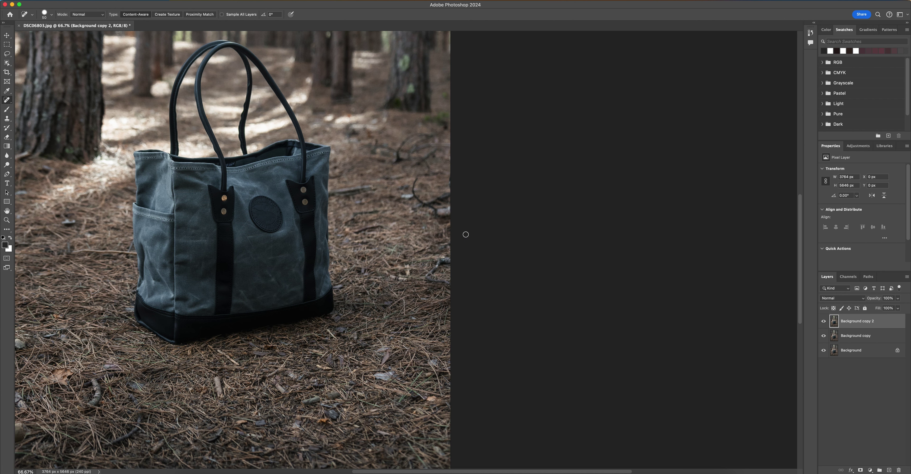
pyautogui.hscroll(-1, 455, 246)
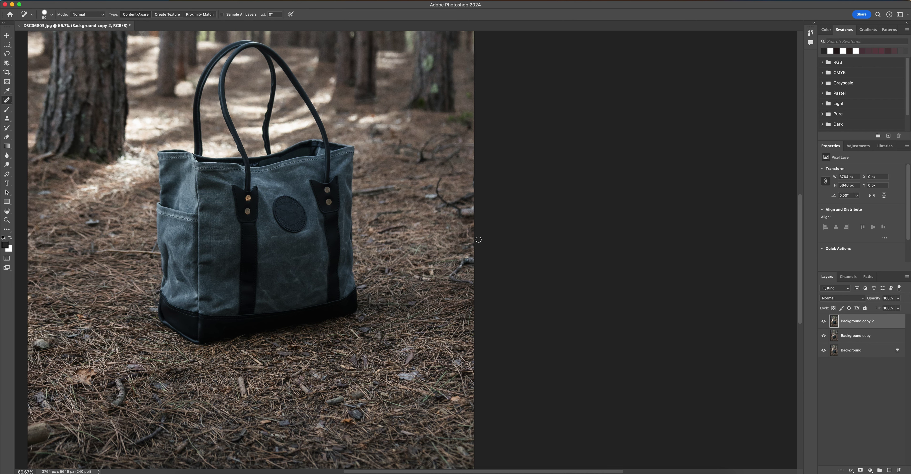
pyautogui.moveTo(404, 226); pyautogui.dragTo(378, 232)
pyautogui.hscroll(-2, 454, 245)
pyautogui.scroll(1, 456, 249)
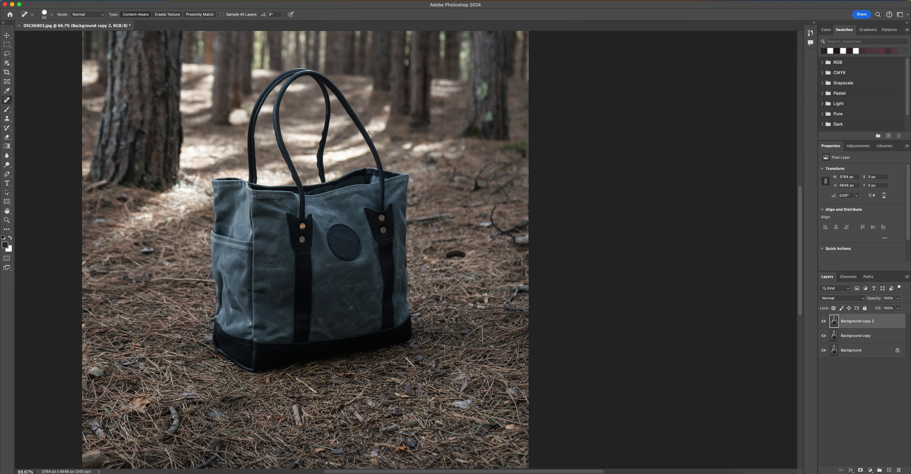
pyautogui.moveTo(431, 247)
pyautogui.mouseDown()
pyautogui.moveTo(423, 249)
pyautogui.moveTo(452, 239)
pyautogui.mouseUp()
pyautogui.click(824, 322)
pyautogui.click(824, 321)
pyautogui.click(447, 239)
# Heal the dark twig near the photo's right edge
pyautogui.hscroll(3, 479, 240)
pyautogui.scroll(-10, 474, 313)
pyautogui.hscroll(-5, 474, 314)
pyautogui.hscroll(7, 425, 275)
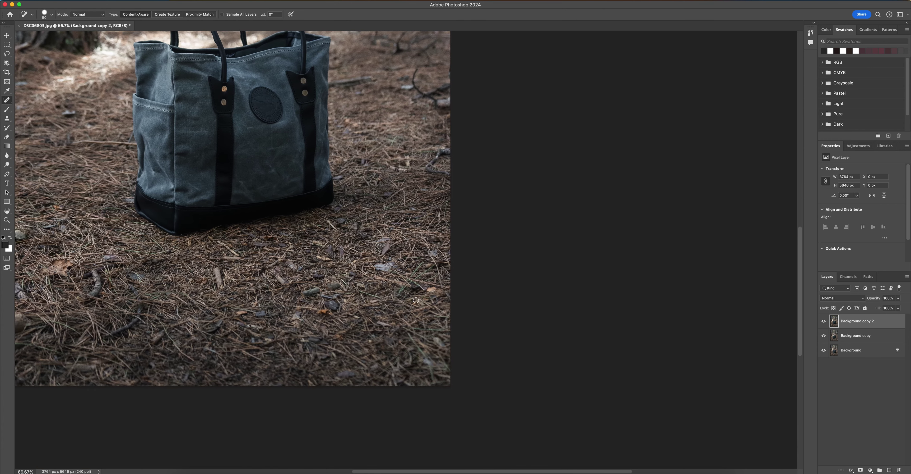
pyautogui.scroll(8, 389, 248)
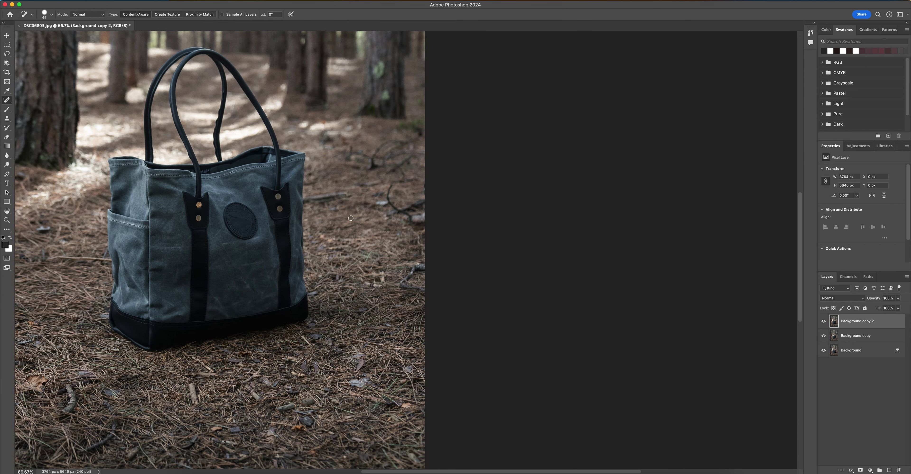
pyautogui.moveTo(424, 292)
pyautogui.mouseDown()
pyautogui.moveTo(401, 285)
pyautogui.moveTo(424, 269)
pyautogui.moveTo(414, 269)
pyautogui.mouseUp()
pyautogui.scroll(1, 465, 287)
pyautogui.hscroll(-10, 437, 230)
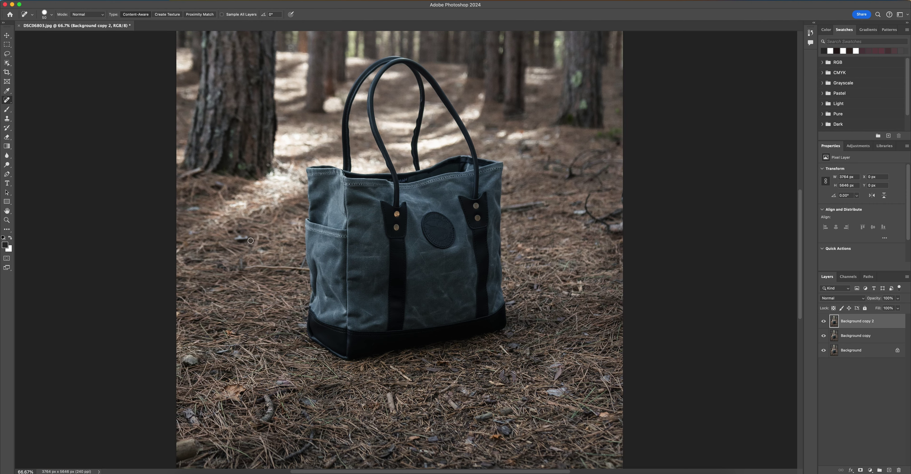
# At 100% zoom, heal the long light twig and fragments left of the bag, undoing the last stroke
pyautogui.press('super+1')
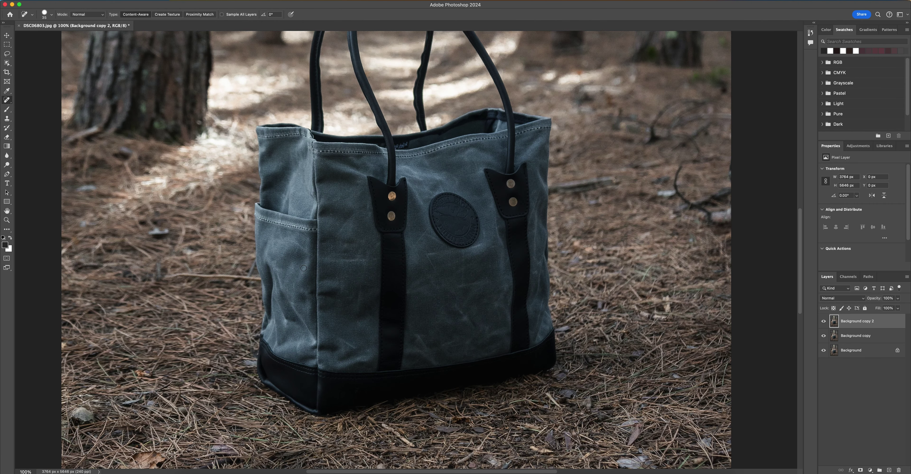
pyautogui.hscroll(-3, 303, 279)
pyautogui.moveTo(304, 279); pyautogui.dragTo(312, 279)
pyautogui.hscroll(-1, 268, 277)
pyautogui.moveTo(294, 275); pyautogui.dragTo(237, 276)
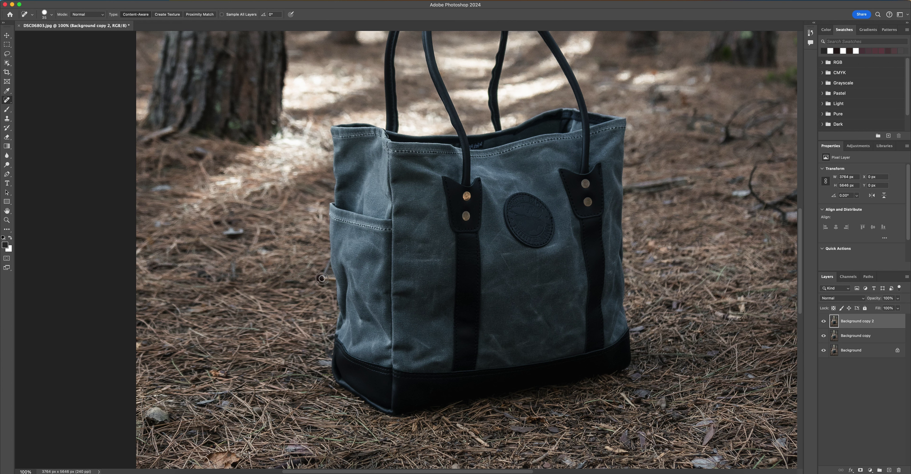
pyautogui.moveTo(326, 275); pyautogui.dragTo(329, 282)
pyautogui.hotkey('ctrl', 'z')
pyautogui.hscroll(3, 354, 290)
# Heal a twig segment, a small pale stone and another twig right of the bag
pyautogui.hotkey('ctrl', '-')
pyautogui.hotkey('ctrl', '-')
pyautogui.hotkey('ctrl', '-')
pyautogui.hotkey('ctrl', '+')
pyautogui.hotkey('ctrl', '+')
pyautogui.hotkey('ctrl', '+')
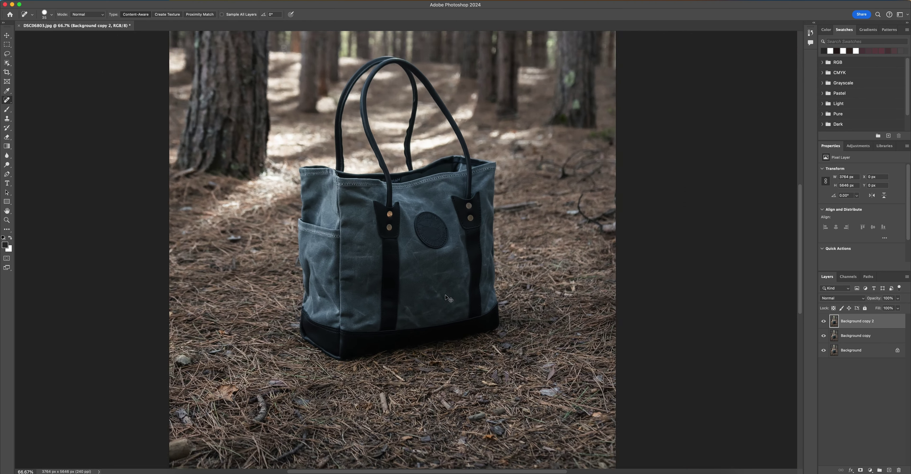
pyautogui.hotkey('ctrl', '+')
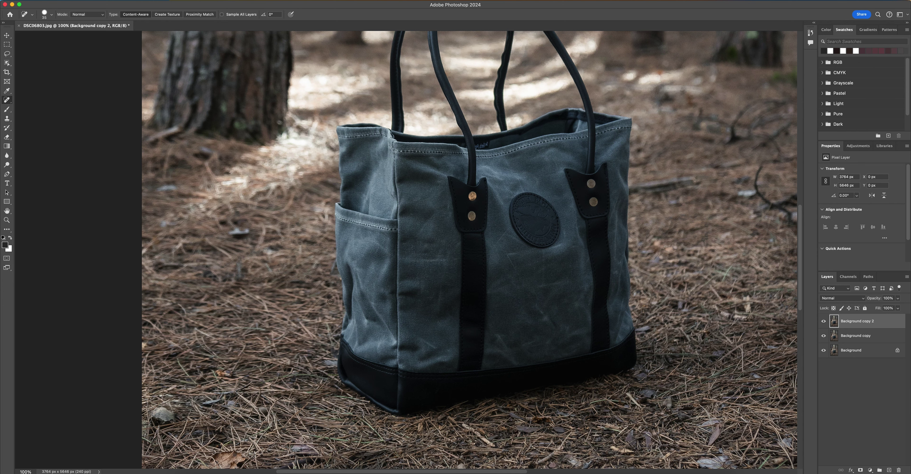
pyautogui.hscroll(5, 321, 309)
pyautogui.hscroll(3, 354, 301)
pyautogui.scroll(2, 354, 301)
pyautogui.hscroll(1, 419, 289)
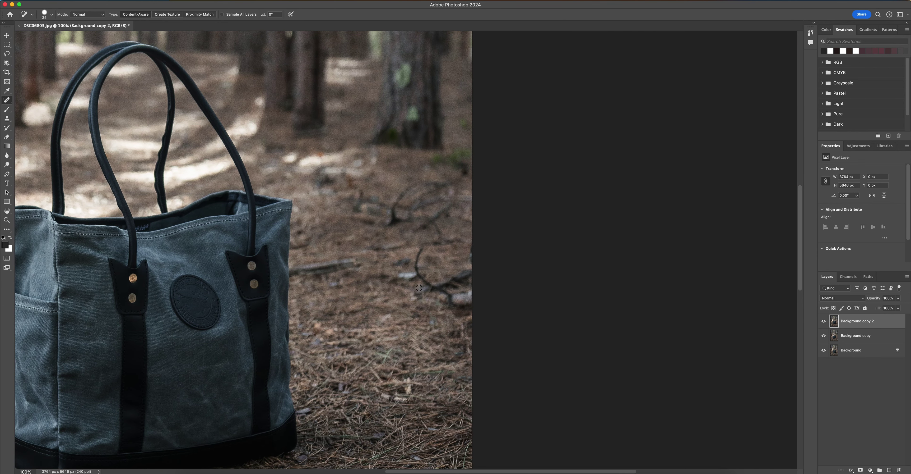
pyautogui.moveTo(423, 250); pyautogui.dragTo(419, 281)
pyautogui.moveTo(417, 275); pyautogui.dragTo(398, 276)
pyautogui.moveTo(436, 289)
pyautogui.mouseDown()
pyautogui.moveTo(496, 271)
pyautogui.moveTo(476, 247)
pyautogui.mouseUp()
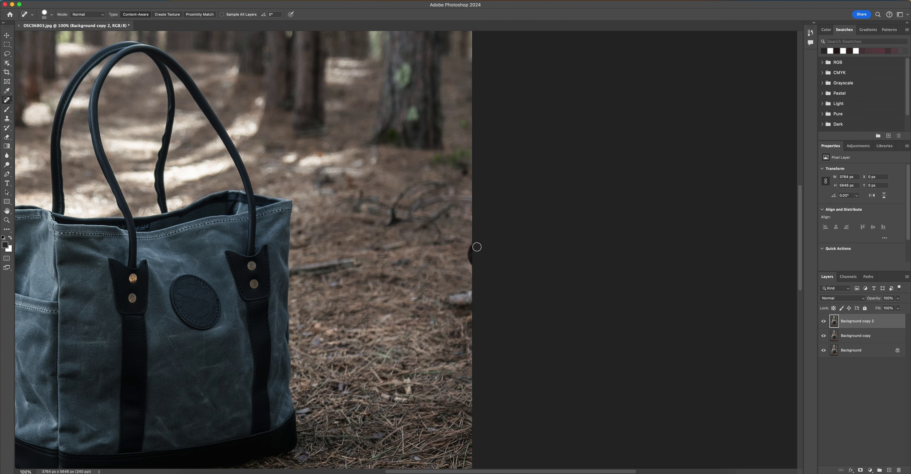
pyautogui.scroll(-5, 389, 247)
pyautogui.scroll(3, 314, 248)
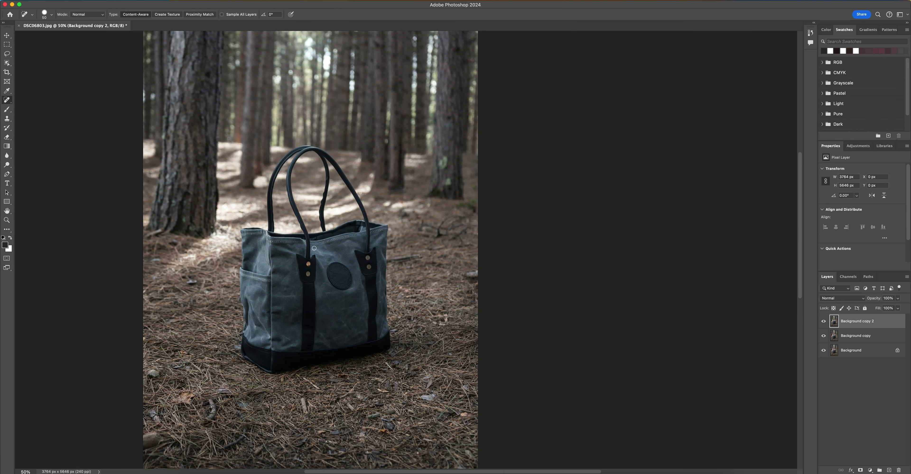
pyautogui.hscroll(-3, 314, 248)
pyautogui.hscroll(-5, 261, 283)
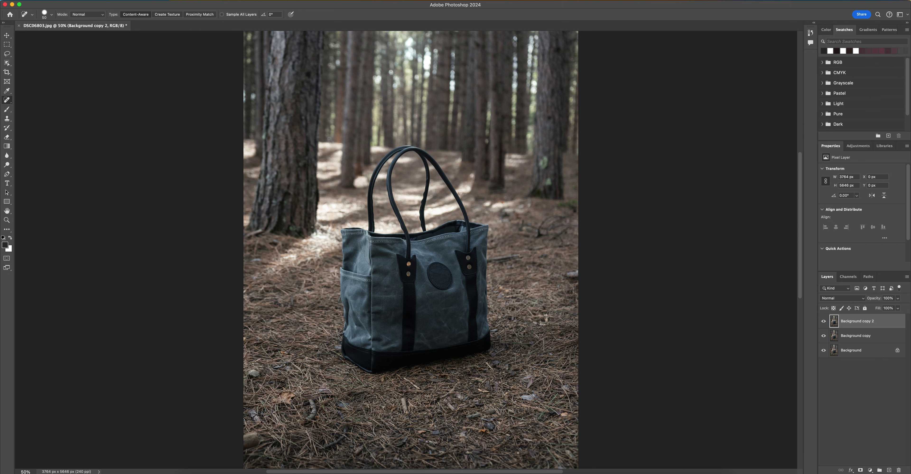
pyautogui.scroll(-5, 265, 240)
pyautogui.hscroll(1, 295, 327)
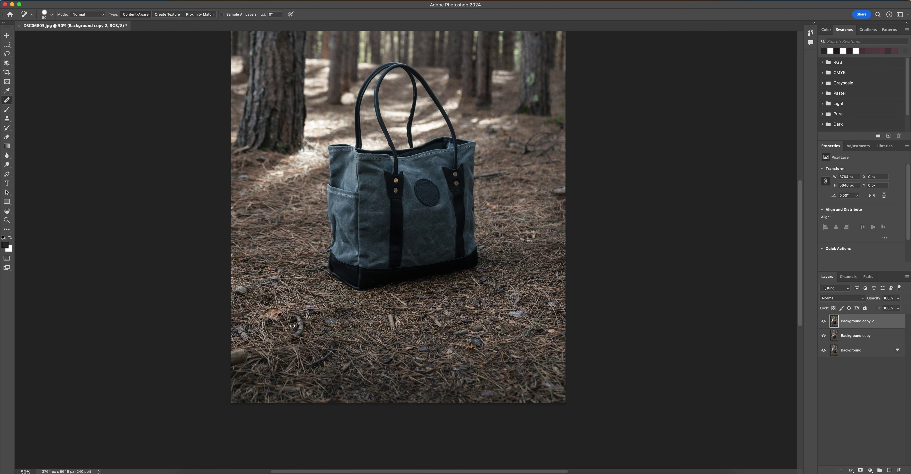
# With a larger healing brush, heal the dark twigs and spots in the foreground pine needles
pyautogui.press(']')
pyautogui.moveTo(332, 359); pyautogui.dragTo(323, 360)
pyautogui.moveTo(327, 368); pyautogui.dragTo(314, 358)
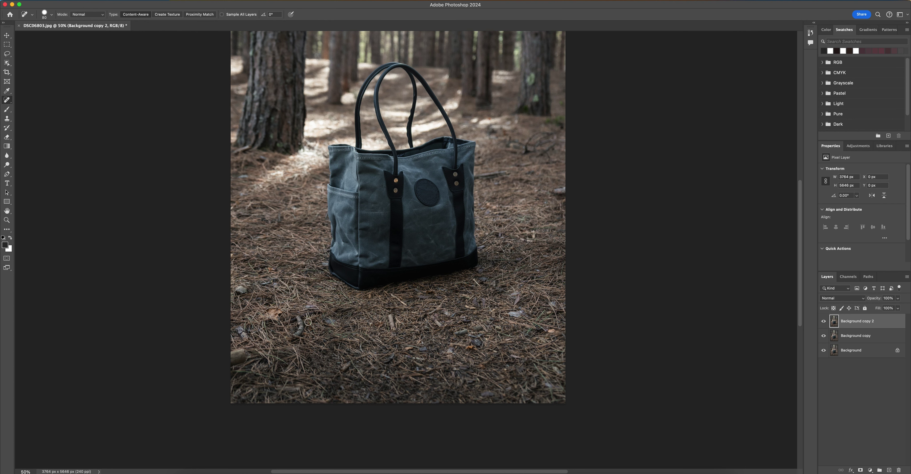
pyautogui.click(336, 346)
pyautogui.moveTo(325, 359); pyautogui.dragTo(311, 364)
pyautogui.moveTo(295, 336); pyautogui.dragTo(303, 315)
pyautogui.moveTo(296, 328); pyautogui.dragTo(317, 309)
# With a smaller brush, heal the twig in the lower-right foreground
pyautogui.press('[')
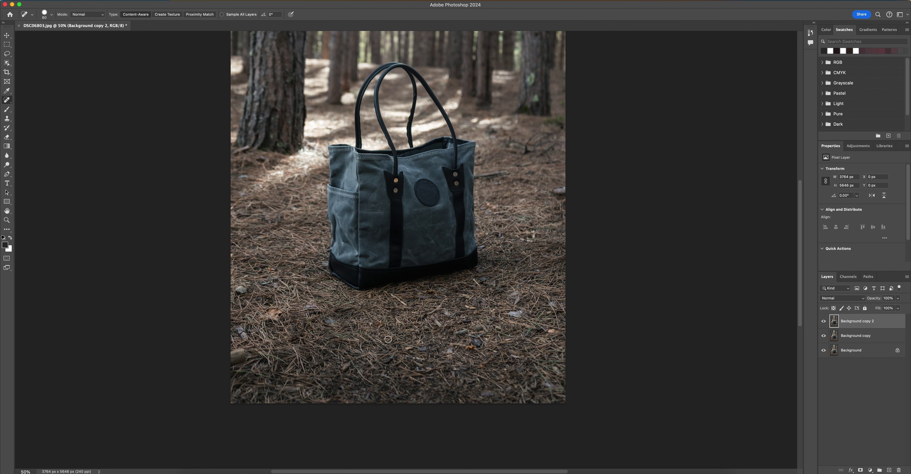
pyautogui.scroll(1, 396, 318)
pyautogui.hscroll(1, 396, 318)
pyautogui.moveTo(398, 313); pyautogui.dragTo(383, 302)
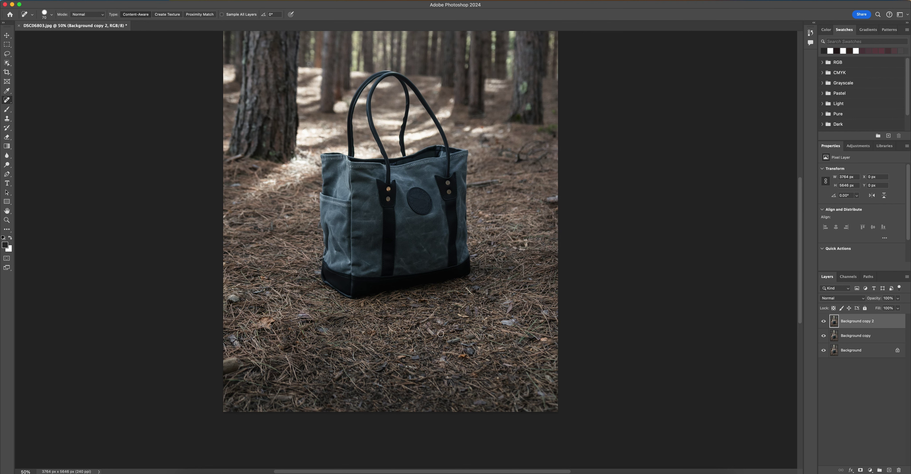
pyautogui.hscroll(5, 354, 335)
pyautogui.hscroll(-3, 288, 336)
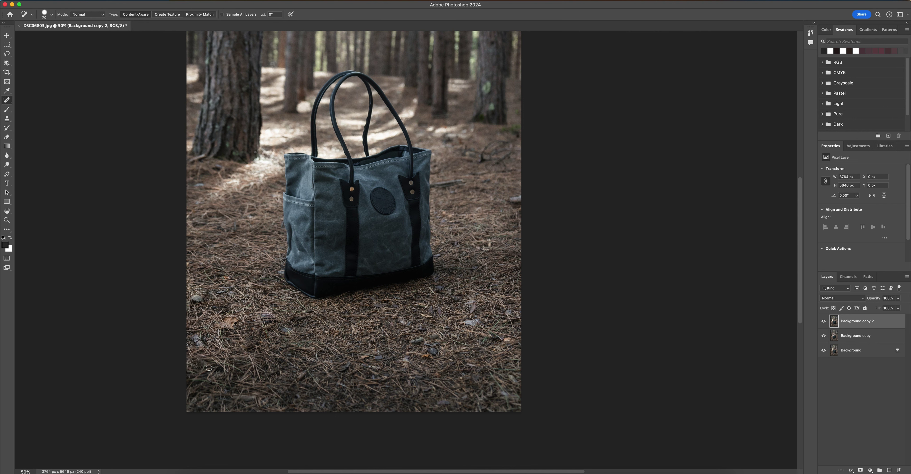
# Try healing the twig at the left image edge, then undo the unsatisfactory result
pyautogui.moveTo(203, 368); pyautogui.dragTo(194, 382)
pyautogui.hotkey('ctrl', 'z')
pyautogui.scroll(-2, 212, 365)
pyautogui.hscroll(-2, 206, 359)
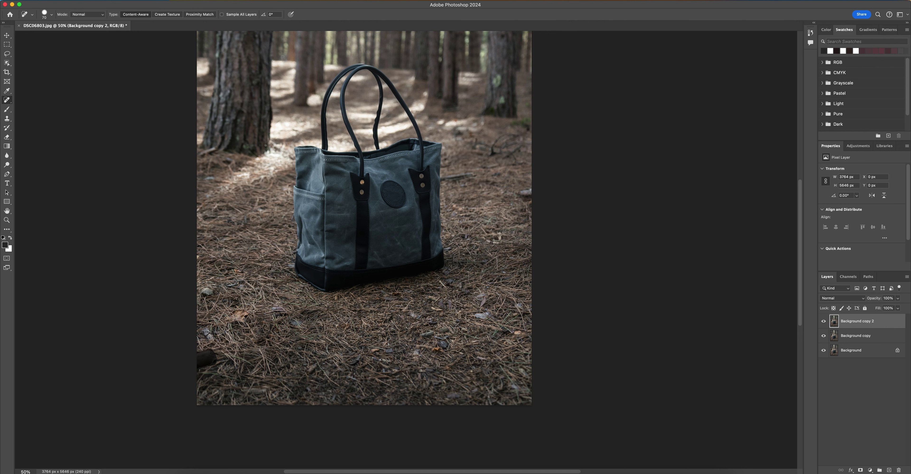
pyautogui.scroll(2, 481, 344)
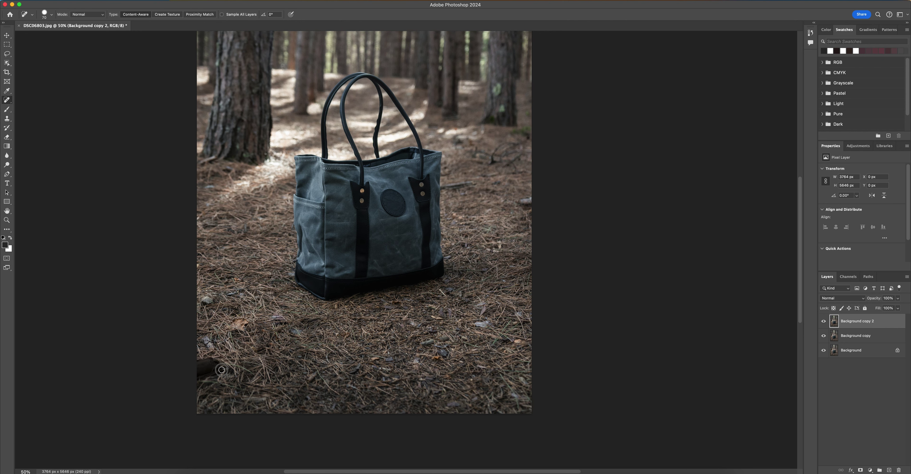
pyautogui.press('super+minus')
pyautogui.press('super+minus')
pyautogui.press('super+minus')
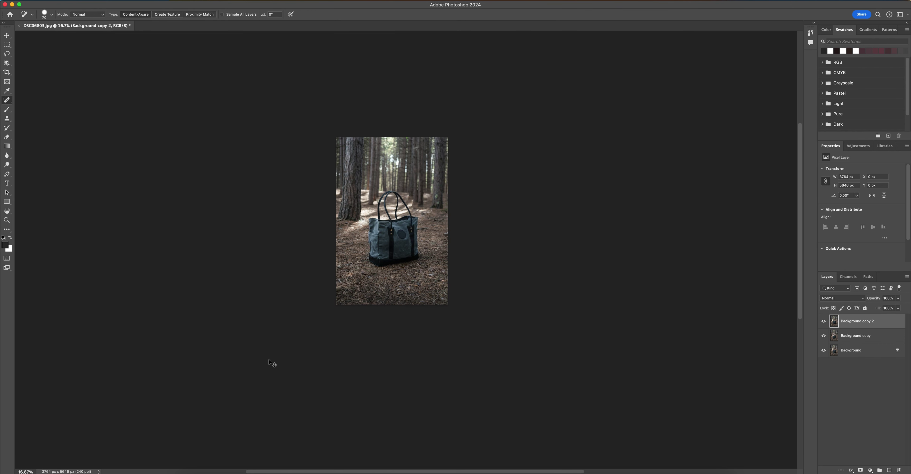
pyautogui.press('super+equal')
pyautogui.press('super+equal')
pyautogui.press('super+equal')
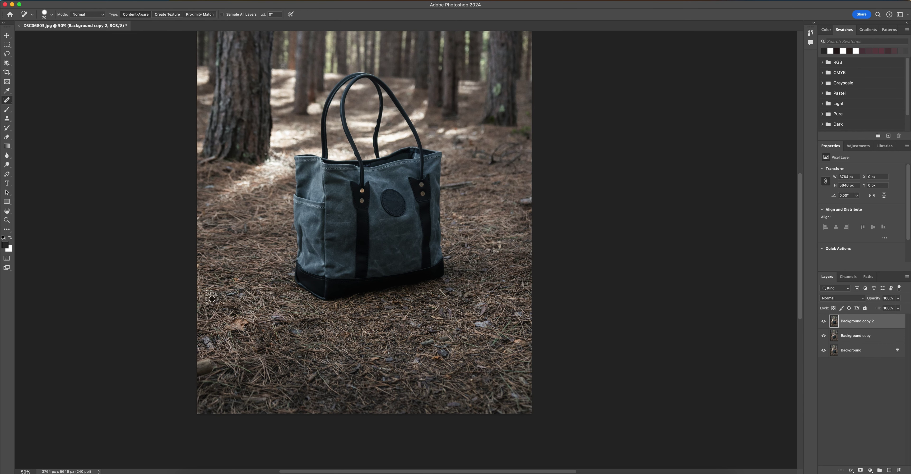
# Heal the spot on the lower-left ground and the stick at the left edge
pyautogui.click(212, 300)
pyautogui.hscroll(2, 251, 322)
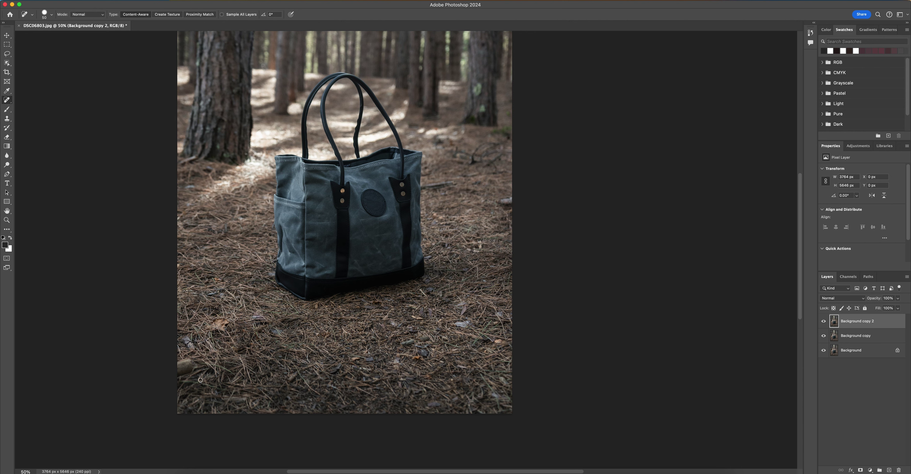
pyautogui.hscroll(2, 222, 376)
pyautogui.moveTo(172, 360); pyautogui.dragTo(189, 370)
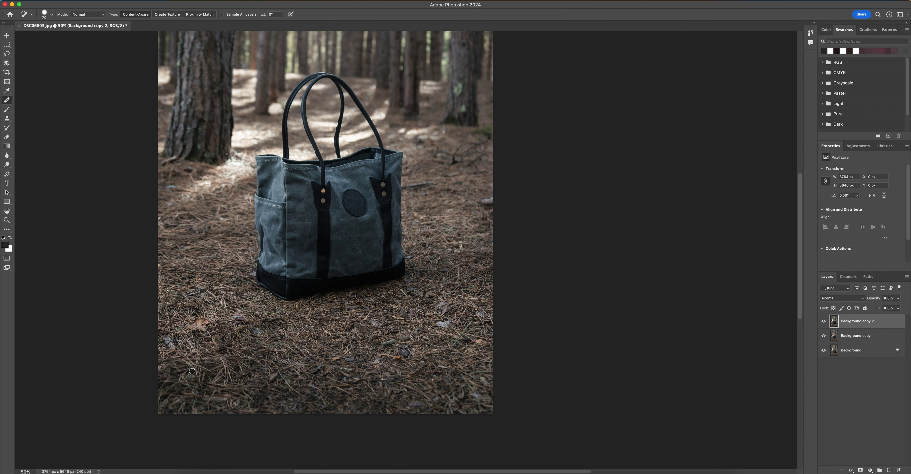
pyautogui.moveTo(178, 365); pyautogui.dragTo(179, 366)
pyautogui.scroll(5, 460, 336)
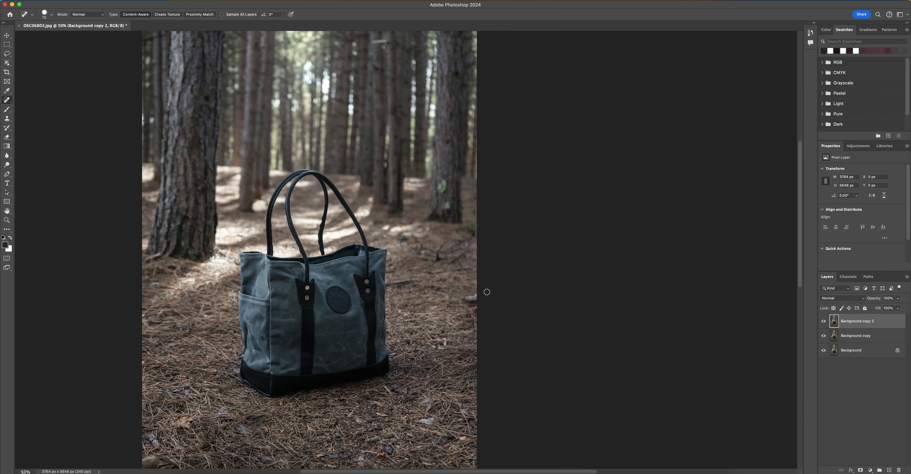
# With a smaller brush, heal the stick running right from the bag and a nearby spot
pyautogui.hotkey('ctrl', '+')
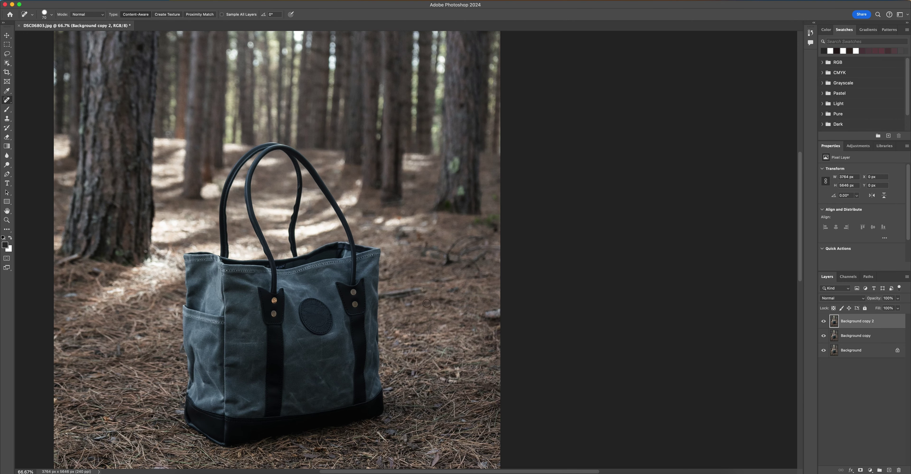
pyautogui.scroll(-2, 459, 283)
pyautogui.press('[')
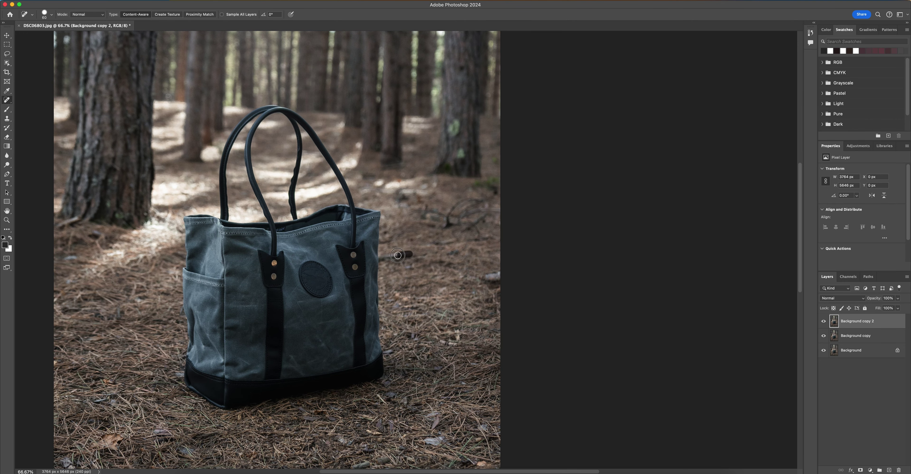
pyautogui.moveTo(410, 256); pyautogui.dragTo(393, 257)
pyautogui.hotkey('ctrl', '+')
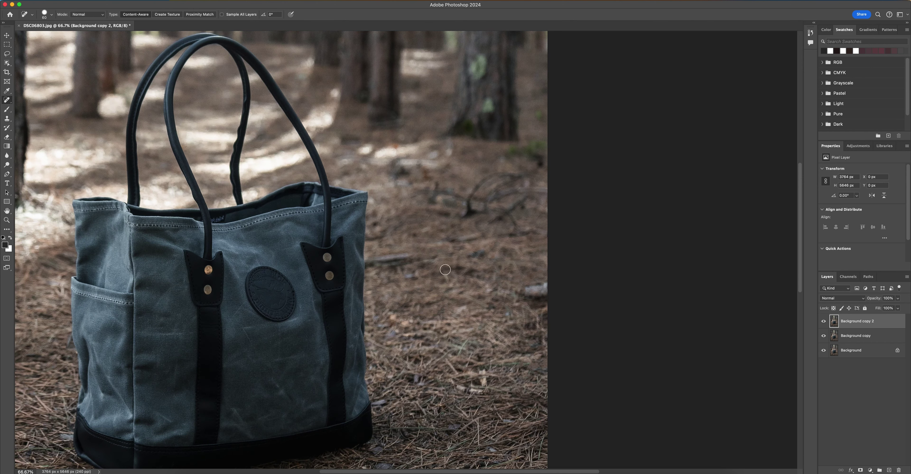
pyautogui.moveTo(371, 258)
pyautogui.mouseDown()
pyautogui.moveTo(370, 268)
pyautogui.moveTo(411, 258)
pyautogui.moveTo(399, 255)
pyautogui.mouseUp()
pyautogui.press('[')
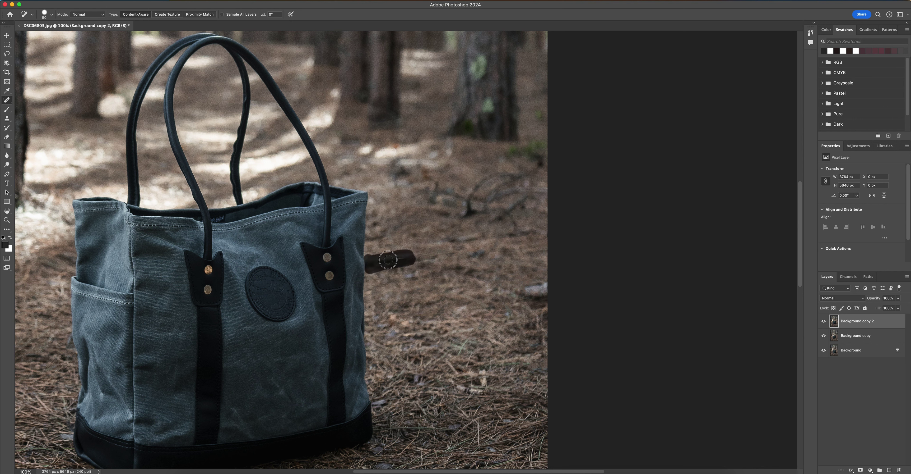
pyautogui.moveTo(368, 256); pyautogui.dragTo(425, 256)
pyautogui.press('super+minus')
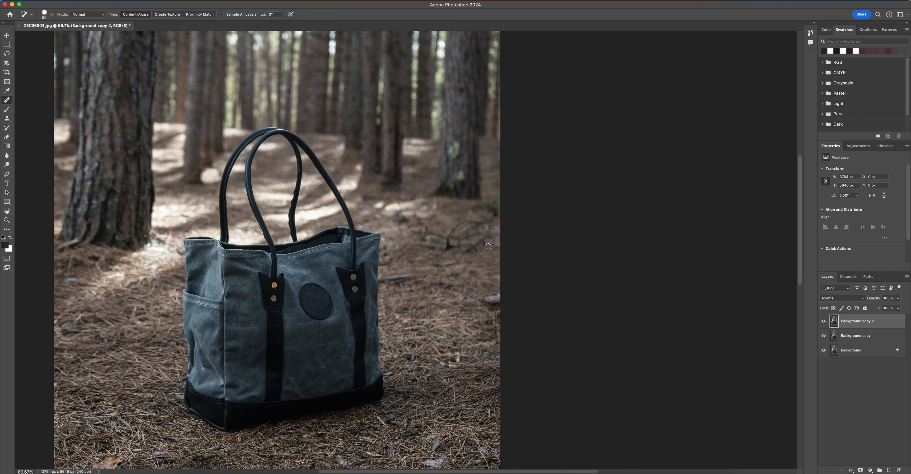
pyautogui.moveTo(474, 252)
pyautogui.mouseDown()
pyautogui.moveTo(444, 248)
pyautogui.moveTo(484, 221)
pyautogui.mouseUp()
# Finish the spot right of the bag and heal the stick on the ground beside it
pyautogui.click(459, 225)
pyautogui.hscroll(3, 500, 259)
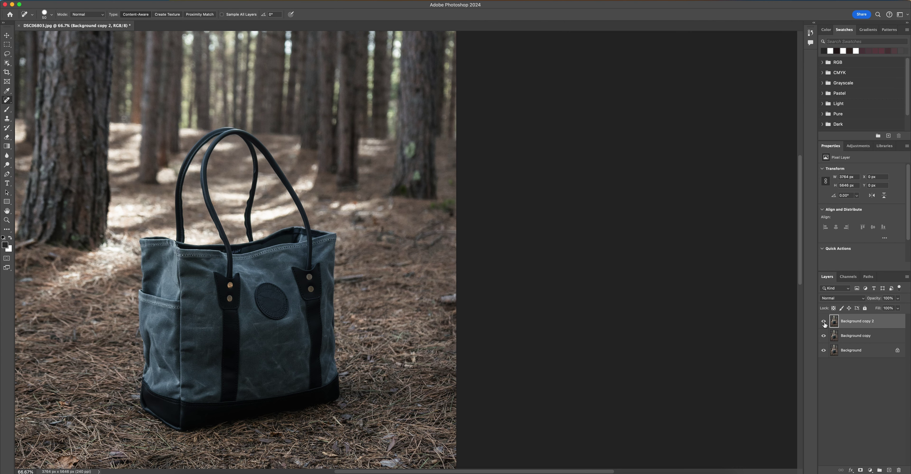
pyautogui.press('super+minus')
pyautogui.press('super+minus')
pyautogui.press('super+minus')
pyautogui.press('super+minus')
pyautogui.press('super+plus')
pyautogui.press('super+plus')
pyautogui.press('super+plus')
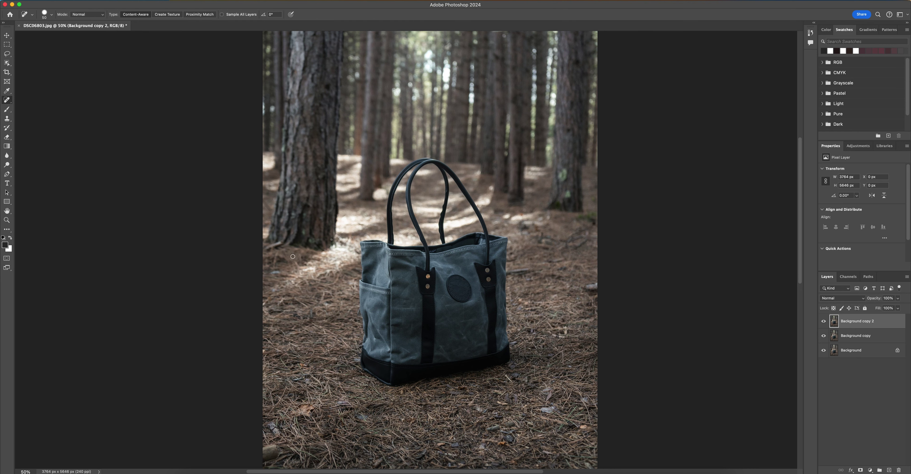
pyautogui.hscroll(3, 454, 277)
pyautogui.press('super+plus')
pyautogui.hscroll(5, 513, 266)
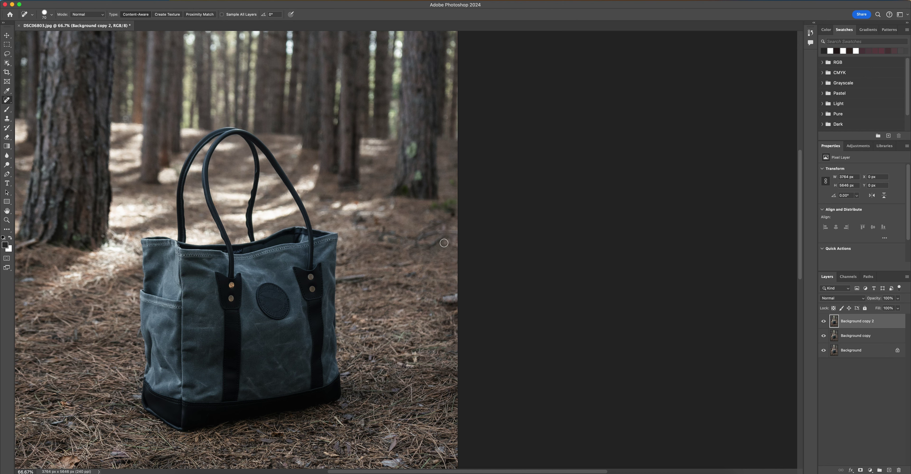
pyautogui.moveTo(365, 279); pyautogui.dragTo(334, 279)
# Heal the sticks and debris near the photo's right edge
pyautogui.scroll(-5, 480, 326)
pyautogui.scroll(5, 470, 318)
pyautogui.scroll(-1, 460, 311)
pyautogui.moveTo(456, 295)
pyautogui.mouseDown()
pyautogui.moveTo(448, 301)
pyautogui.moveTo(479, 284)
pyautogui.mouseUp()
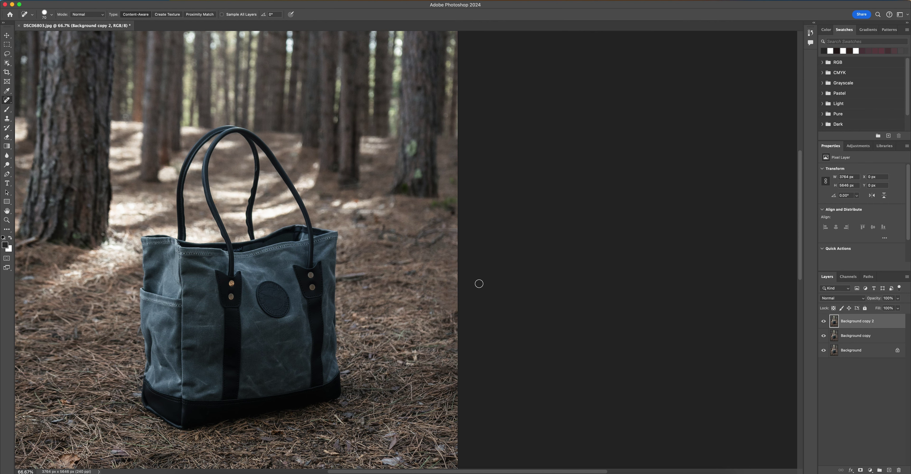
pyautogui.scroll(2, 481, 287)
pyautogui.scroll(-2, 488, 288)
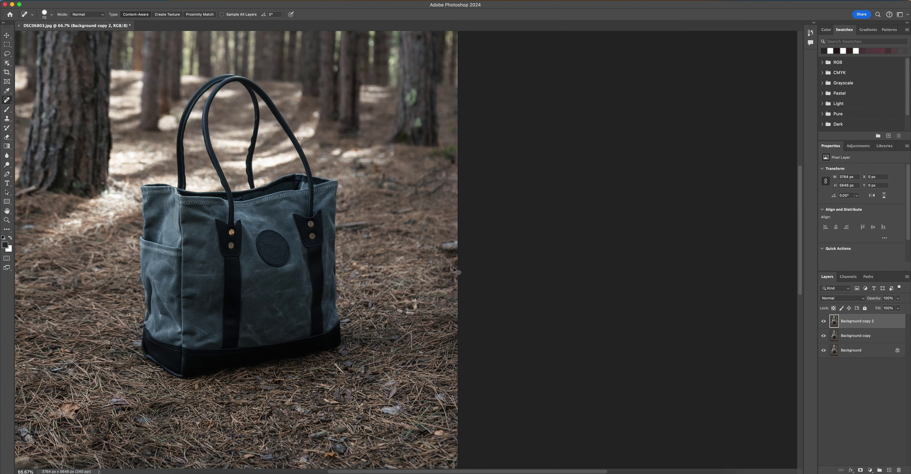
pyautogui.keyDown('alt'); pyautogui.scroll(2, 501, 289); pyautogui.keyUp('alt')
pyautogui.moveTo(478, 294)
pyautogui.mouseDown()
pyautogui.moveTo(465, 291)
pyautogui.moveTo(501, 297)
pyautogui.mouseUp()
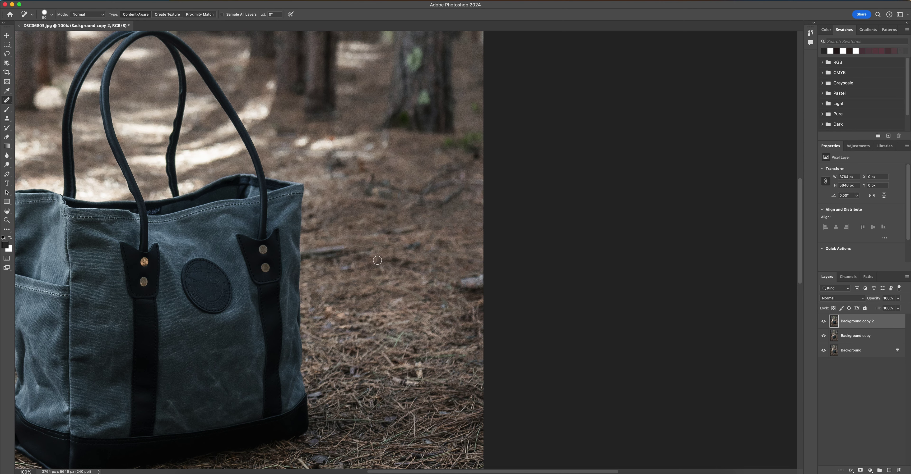
# Pan across the forest floor to inspect it for remaining debris
pyautogui.scroll(5, 378, 260)
pyautogui.scroll(-5, 499, 218)
pyautogui.scroll(-5, 442, 268)
pyautogui.hscroll(-10, 442, 268)
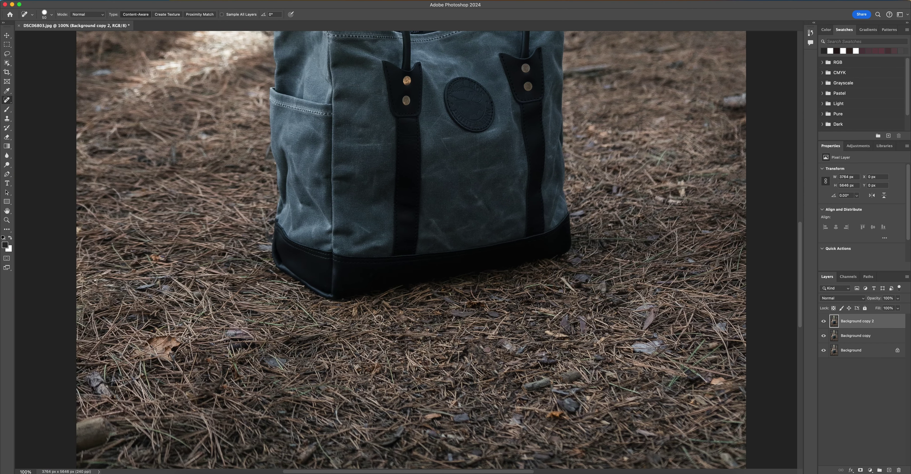
pyautogui.scroll(-5, 380, 322)
pyautogui.hscroll(-1, 380, 322)
pyautogui.scroll(10, 380, 322)
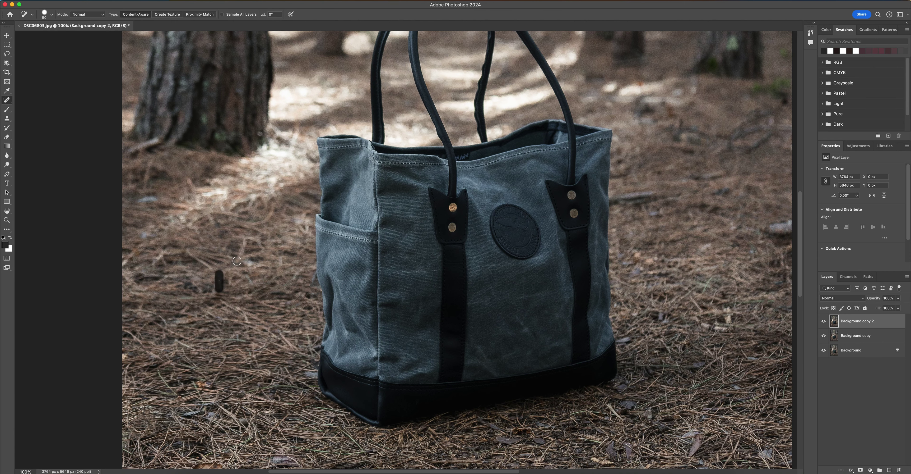
pyautogui.hscroll(-8, 241, 272)
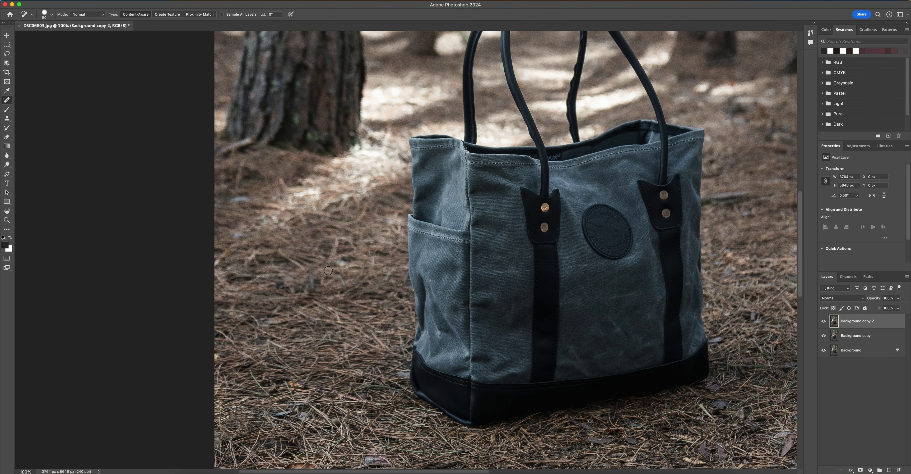
pyautogui.scroll(-5, 328, 271)
pyautogui.scroll(3, 328, 271)
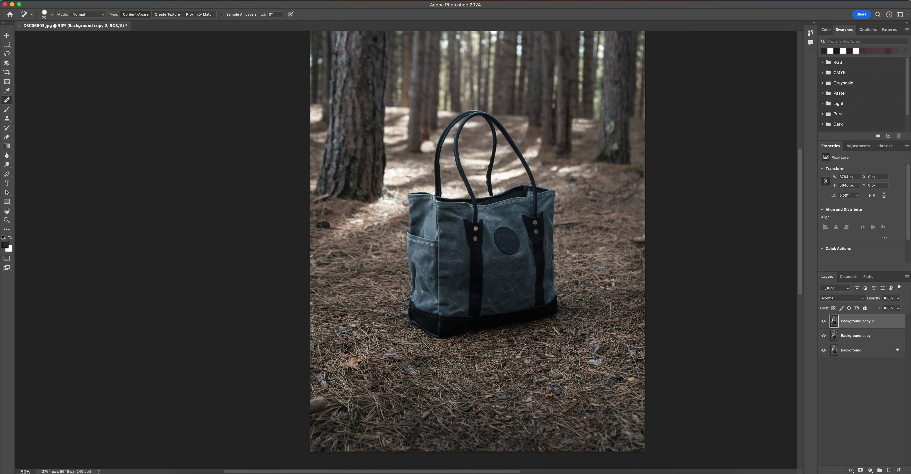
pyautogui.hscroll(5, 294, 284)
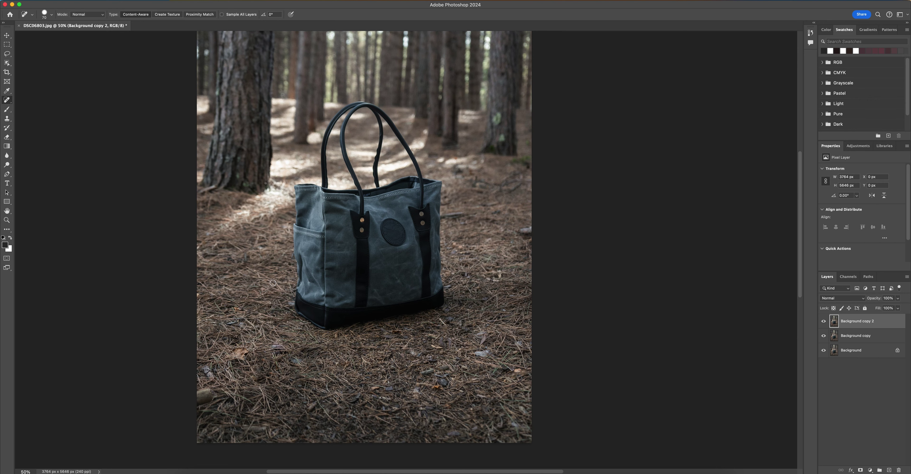
pyautogui.scroll(3, 239, 207)
pyautogui.hscroll(4, 235, 269)
pyautogui.scroll(2, 281, 214)
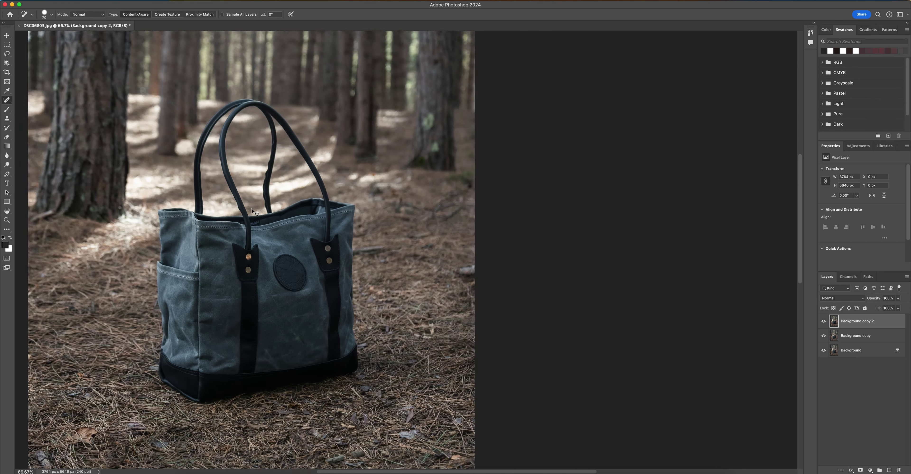
pyautogui.scroll(2, 281, 215)
pyautogui.scroll(-3, 383, 241)
pyautogui.scroll(-3, 382, 241)
pyautogui.scroll(-5, 383, 241)
pyautogui.hscroll(-8, 250, 305)
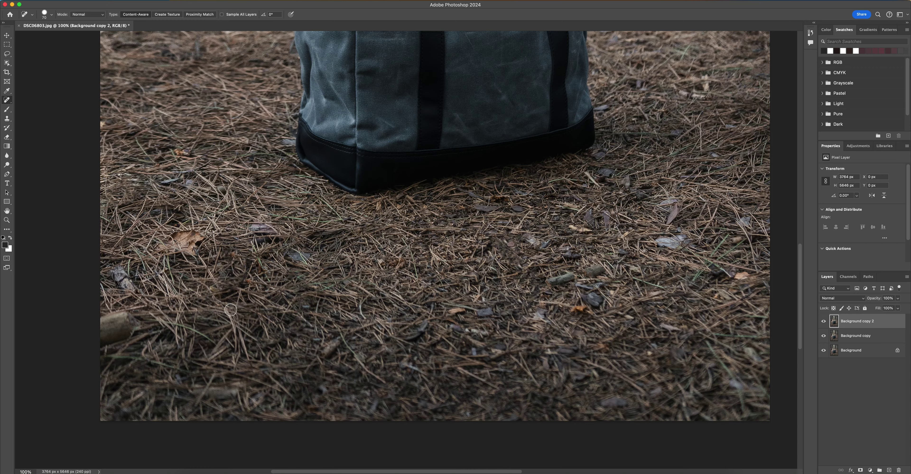
pyautogui.scroll(8, 169, 311)
pyautogui.scroll(2, 353, 289)
# With a smaller healing brush, remove the small stick right of the bag
pyautogui.press('[')
pyautogui.press('[')
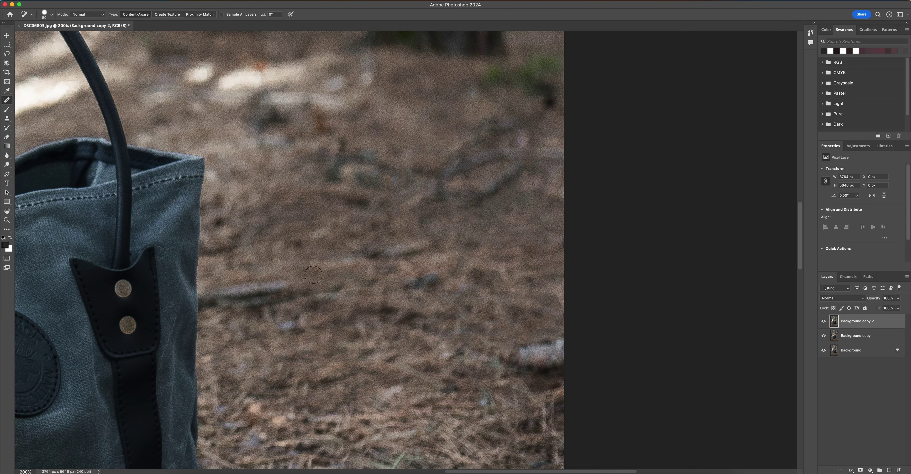
pyautogui.hscroll(1, 304, 259)
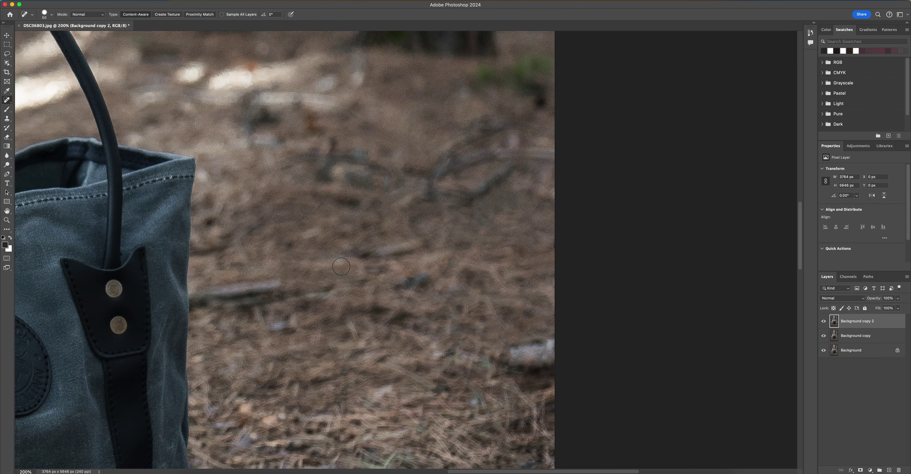
pyautogui.hscroll(-4, 336, 278)
pyautogui.scroll(-3, 336, 279)
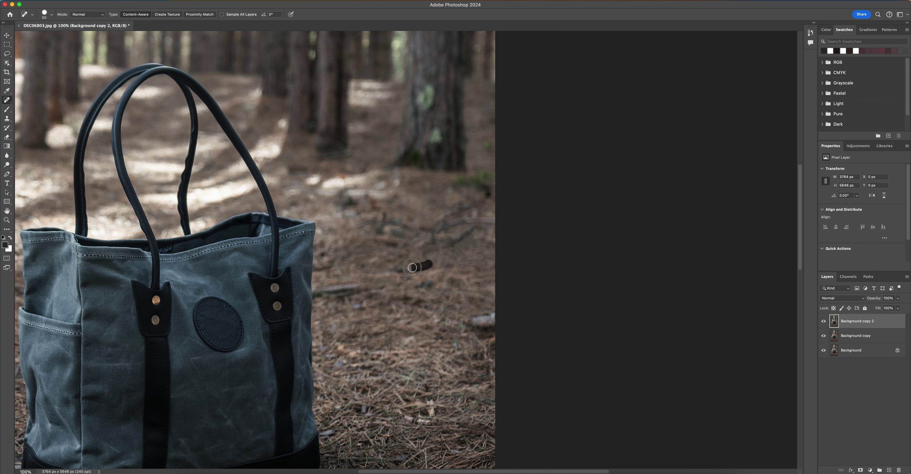
pyautogui.moveTo(413, 268); pyautogui.dragTo(393, 269)
pyautogui.scroll(-1, 437, 250)
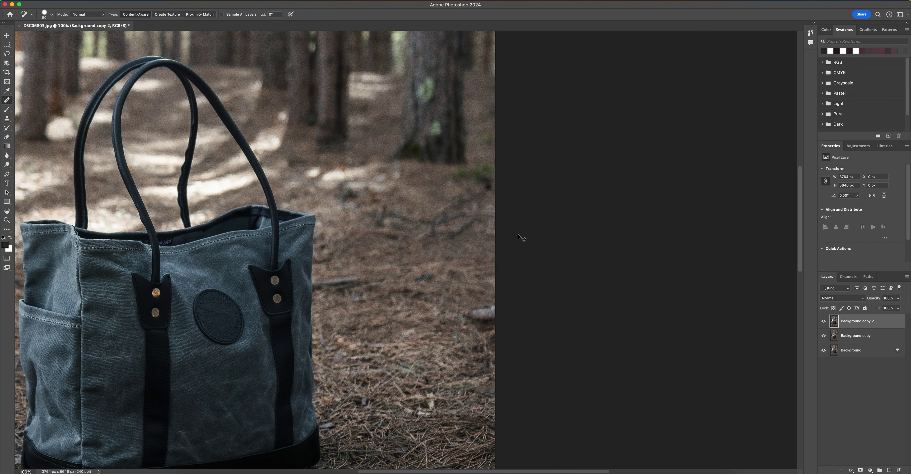
pyautogui.hscroll(-10, 519, 234)
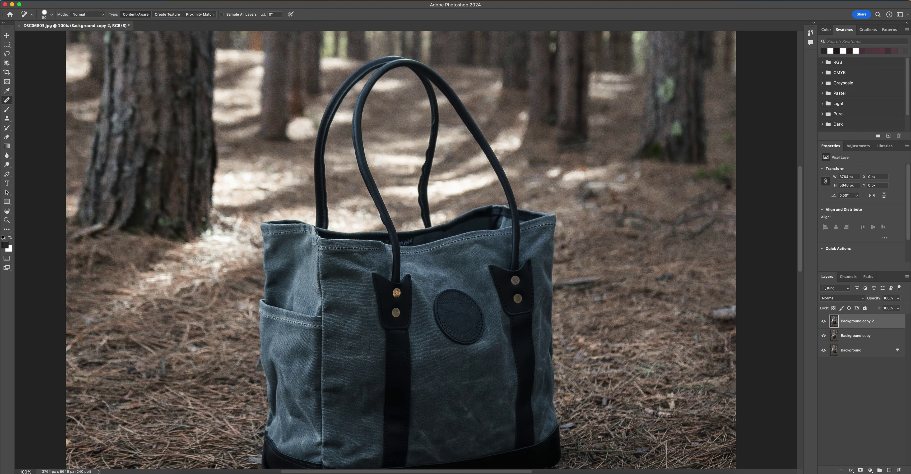
pyautogui.hscroll(5, 524, 226)
pyautogui.hscroll(2, 465, 215)
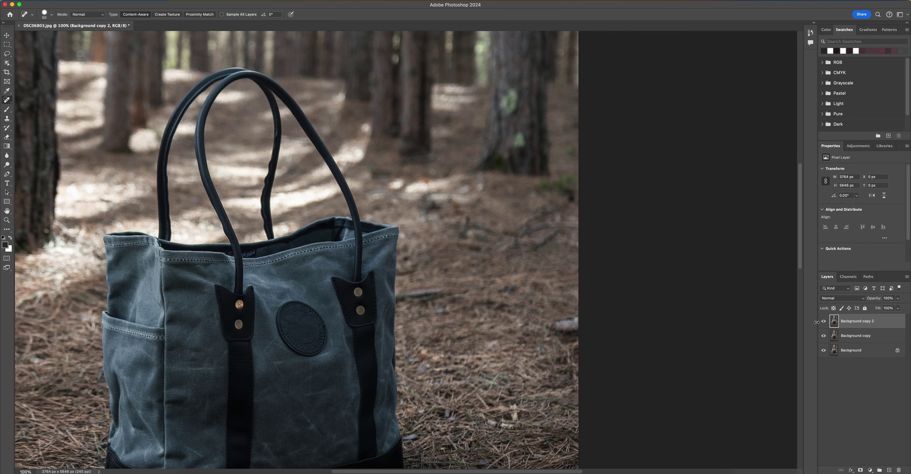
# Back on the Spot Healing Brush, heal the bright twig and remaining debris at the ground's left edge
pyautogui.press('super+minus')
pyautogui.press('p')
pyautogui.press('j')
pyautogui.press('super+plus')
pyautogui.scroll(-15, 466, 315)
pyautogui.hscroll(-10, 466, 315)
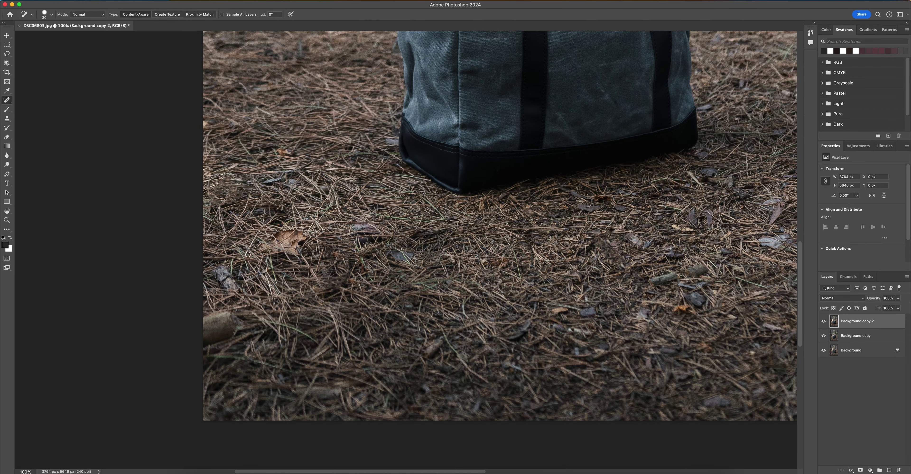
pyautogui.moveTo(229, 315); pyautogui.dragTo(244, 324)
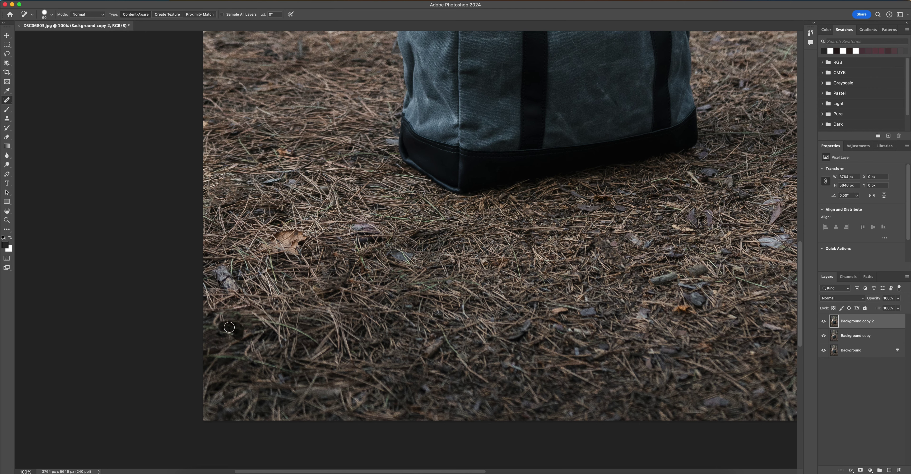
pyautogui.click(416, 303)
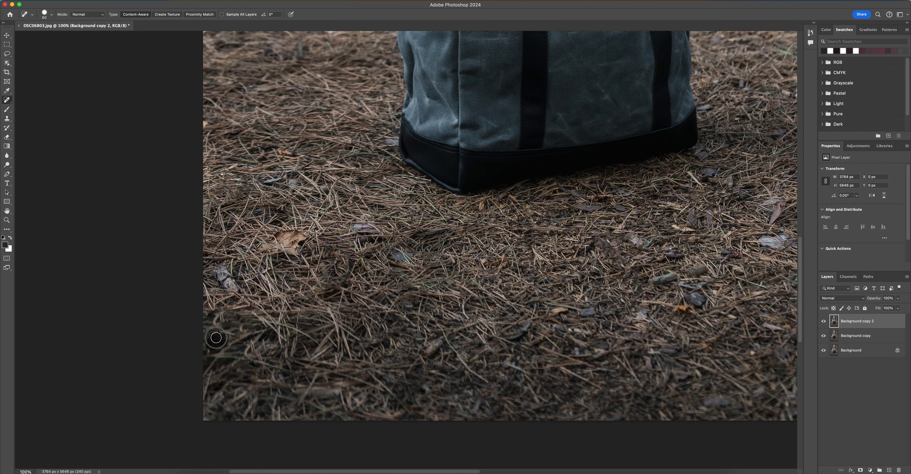
pyautogui.moveTo(216, 338); pyautogui.dragTo(214, 334)
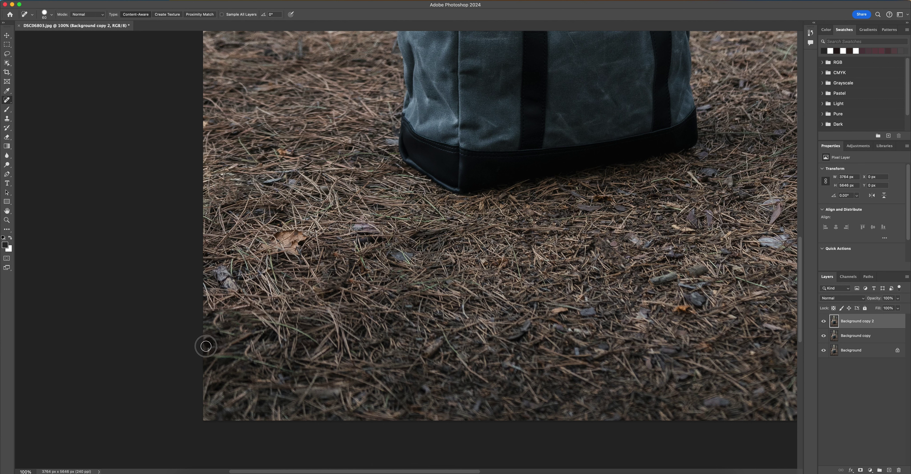
pyautogui.hotkey('ctrl', '-')
pyautogui.hotkey('ctrl', '-')
pyautogui.hotkey('ctrl', '-')
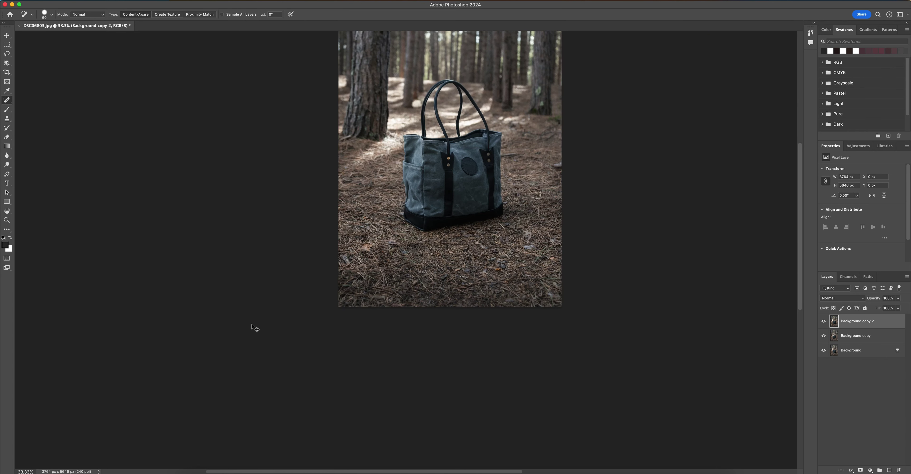
# Heal a spot along the image's right edge, then zoom to 100% on the bag area
pyautogui.scroll(3, 252, 325)
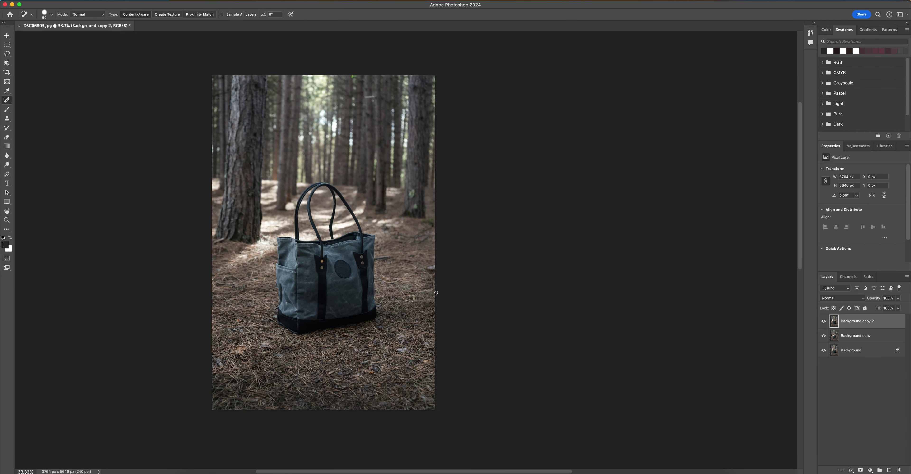
pyautogui.hotkey('ctrl', '+')
pyautogui.hotkey('ctrl', '+')
pyautogui.moveTo(465, 287); pyautogui.dragTo(442, 288)
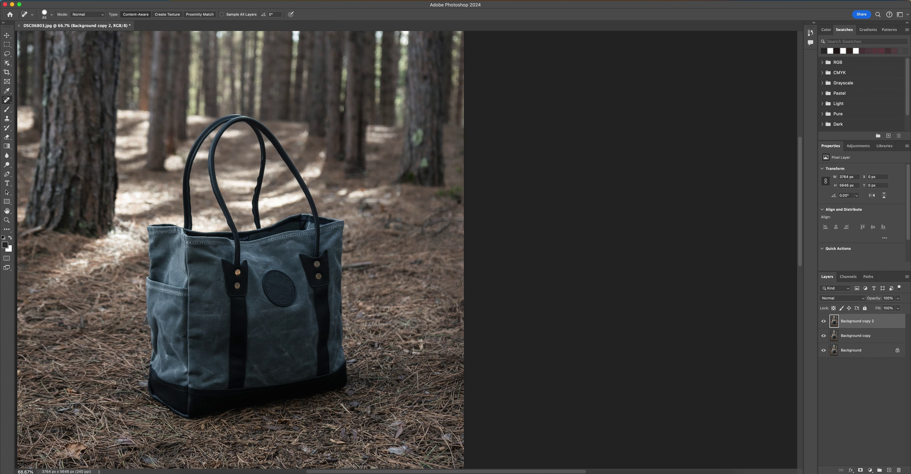
pyautogui.hotkey('ctrl', '-')
pyautogui.hotkey('ctrl', '+')
pyautogui.hotkey('ctrl', '+')
pyautogui.scroll(-1, 493, 306)
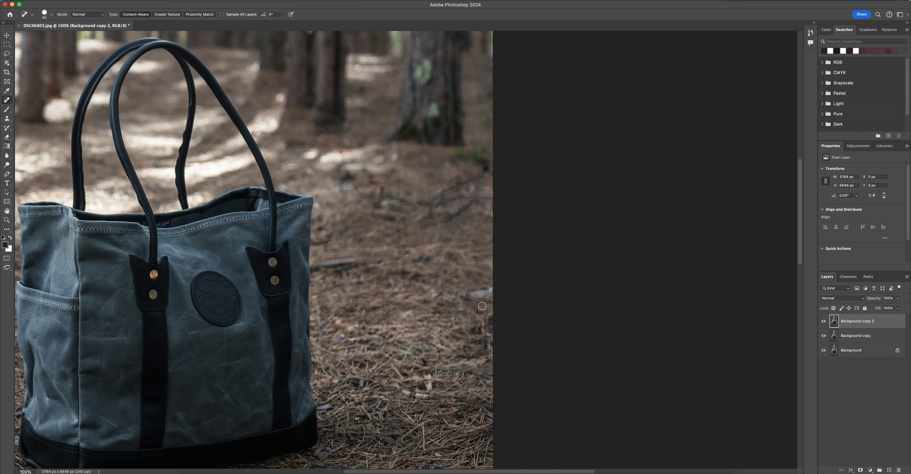
# Heal the small dark spots and the dark patch under the white debris right of the bag
pyautogui.click(473, 295)
pyautogui.click(523, 273)
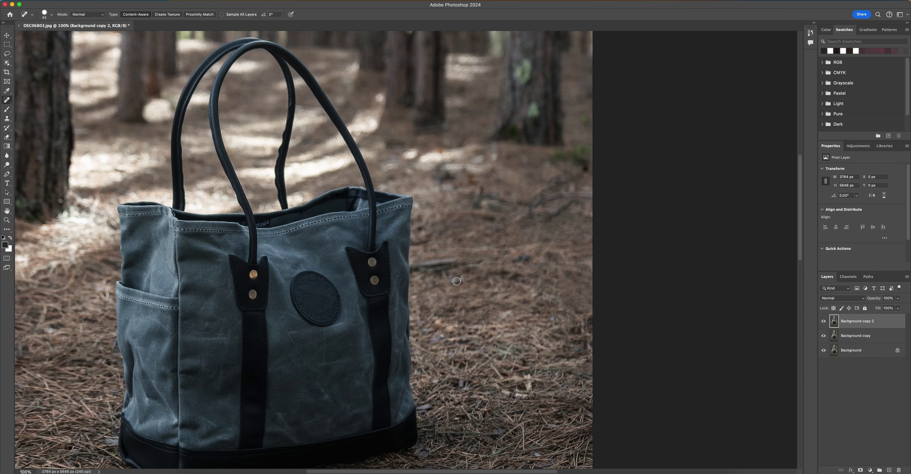
pyautogui.hscroll(-2, 485, 311)
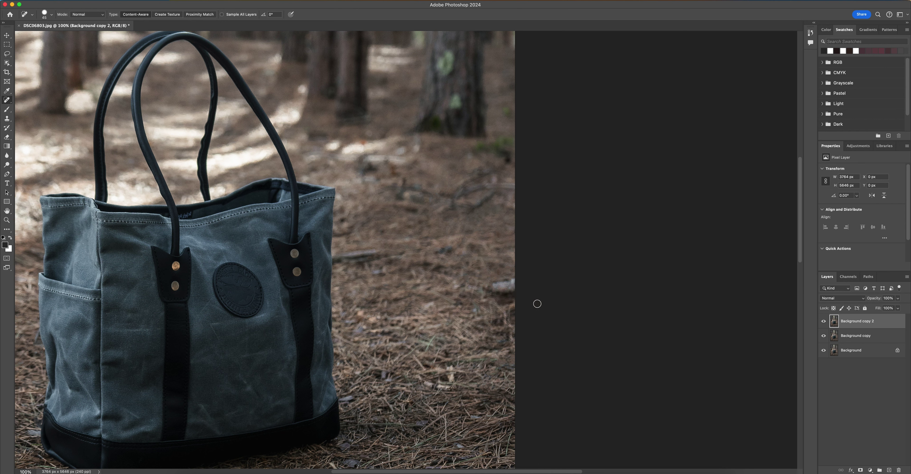
pyautogui.moveTo(510, 303); pyautogui.dragTo(495, 301)
pyautogui.click(505, 281)
pyautogui.moveTo(517, 299)
pyautogui.mouseDown()
pyautogui.moveTo(487, 296)
pyautogui.moveTo(523, 285)
pyautogui.mouseUp()
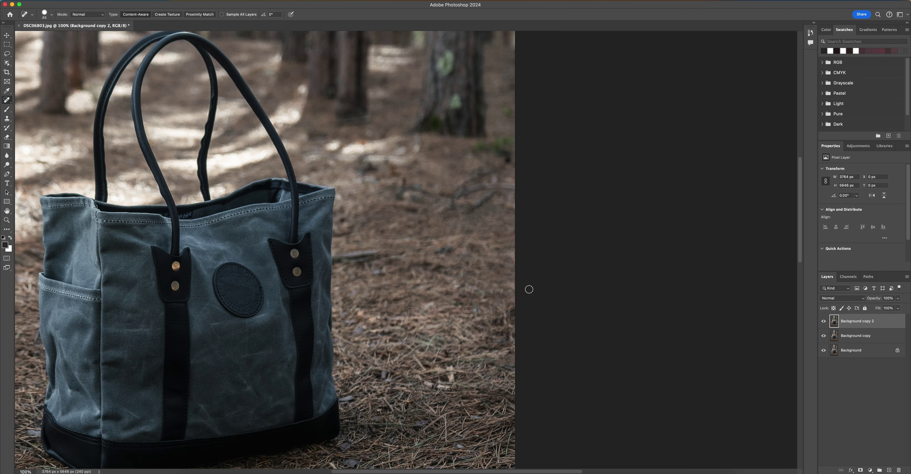
pyautogui.hscroll(-3, 551, 300)
pyautogui.scroll(3, 551, 300)
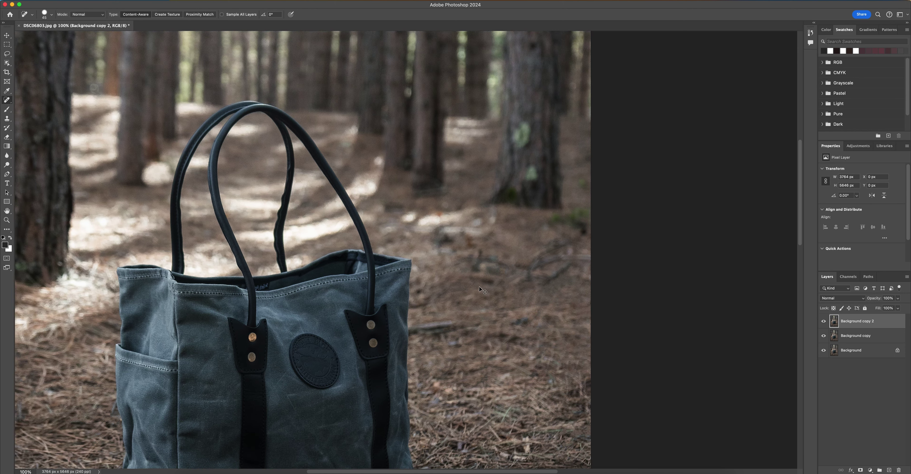
# Shrink the Spot Healing Brush and heal away the stick lying on the ground
pyautogui.scroll(-5, 482, 291)
pyautogui.scroll(2, 483, 291)
pyautogui.scroll(1, 483, 291)
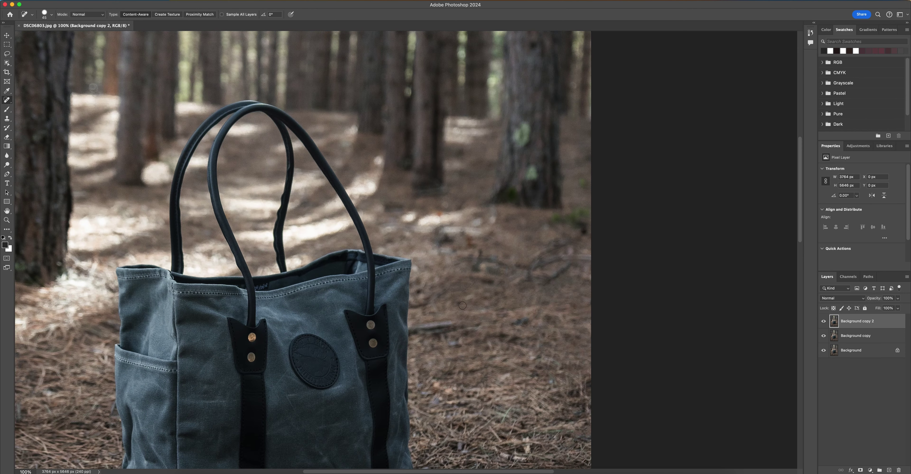
pyautogui.scroll(1, 460, 290)
pyautogui.scroll(2, 389, 322)
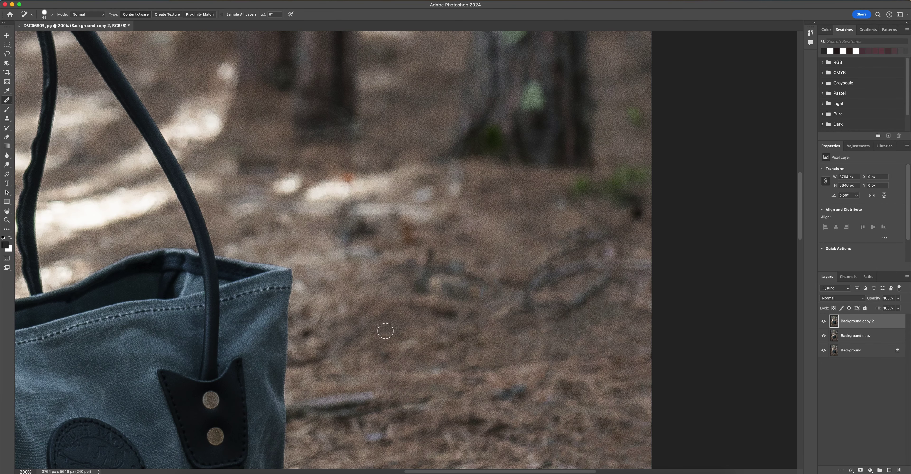
pyautogui.scroll(1, 494, 297)
pyautogui.scroll(-3, 494, 297)
pyautogui.scroll(2, 319, 303)
pyautogui.hscroll(1, 319, 303)
pyautogui.press('[')
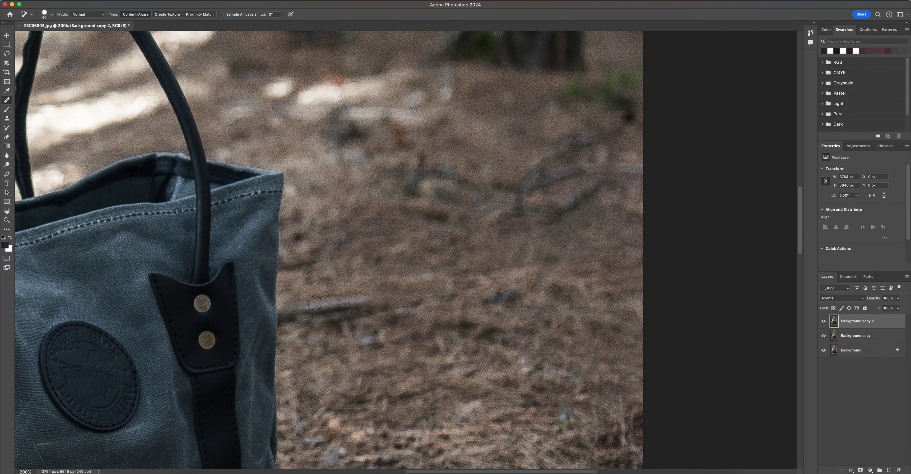
pyautogui.moveTo(299, 307)
pyautogui.mouseDown()
pyautogui.moveTo(386, 304)
pyautogui.moveTo(354, 306)
pyautogui.mouseUp()
# Heal away the light stick right of the bag, undoing and redoing it in one stroke
pyautogui.hscroll(-3, 391, 294)
pyautogui.moveTo(453, 307); pyautogui.dragTo(451, 306)
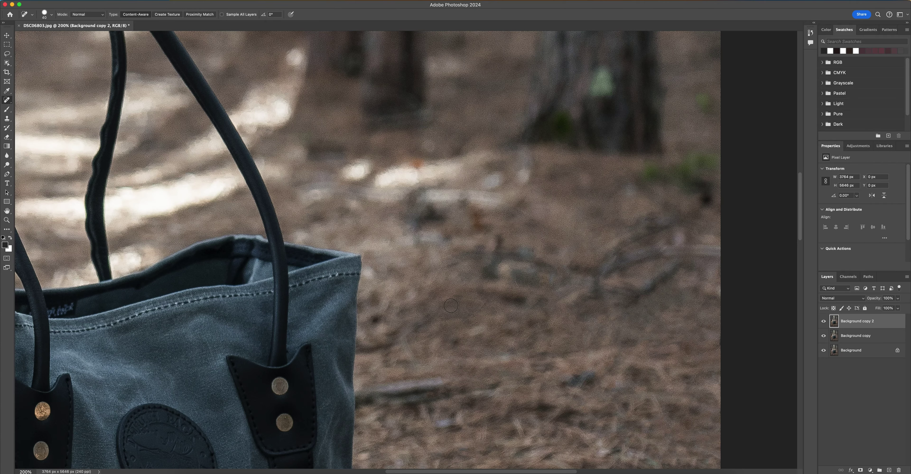
pyautogui.scroll(-3, 451, 306)
pyautogui.scroll(-1, 451, 306)
pyautogui.moveTo(451, 305); pyautogui.dragTo(412, 305)
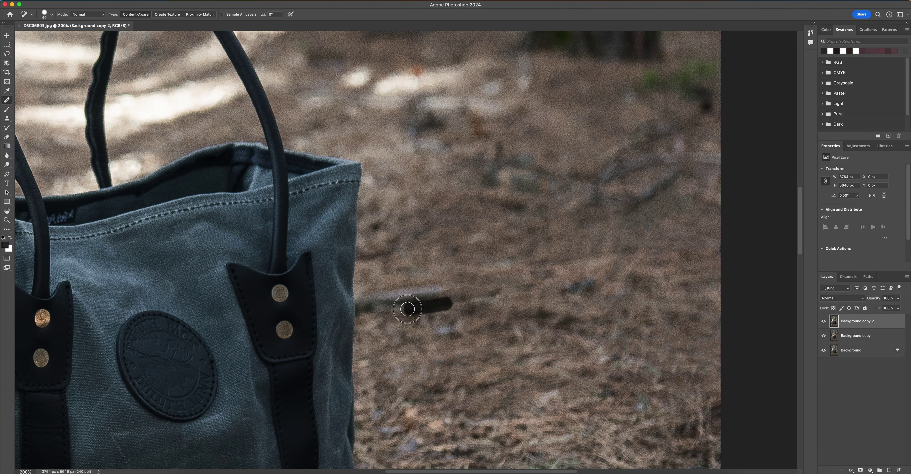
pyautogui.scroll(-1, 455, 282)
pyautogui.moveTo(446, 283); pyautogui.dragTo(376, 292)
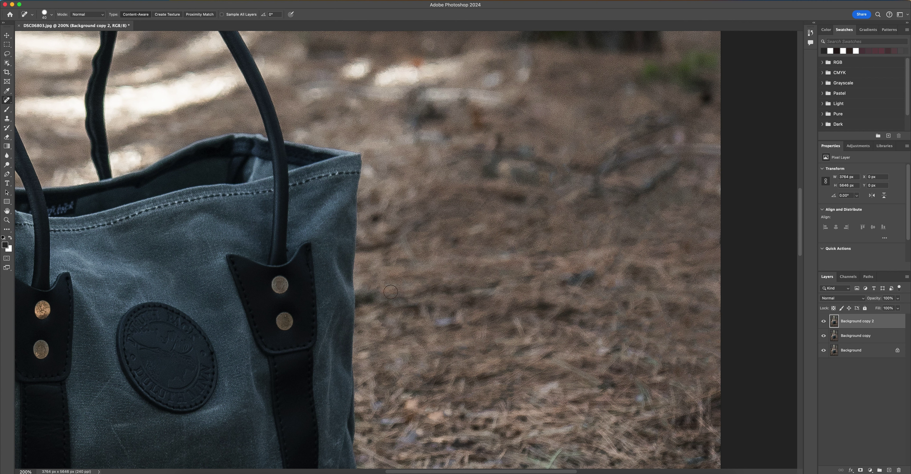
pyautogui.press('super+z')
pyautogui.press('super+z')
pyautogui.press('super+z')
pyautogui.moveTo(442, 284)
pyautogui.mouseDown()
pyautogui.moveTo(450, 288)
pyautogui.moveTo(377, 297)
pyautogui.mouseUp()
# Enlarge the brush and heal the ground patch and dark branch right of the bag
pyautogui.click(485, 295)
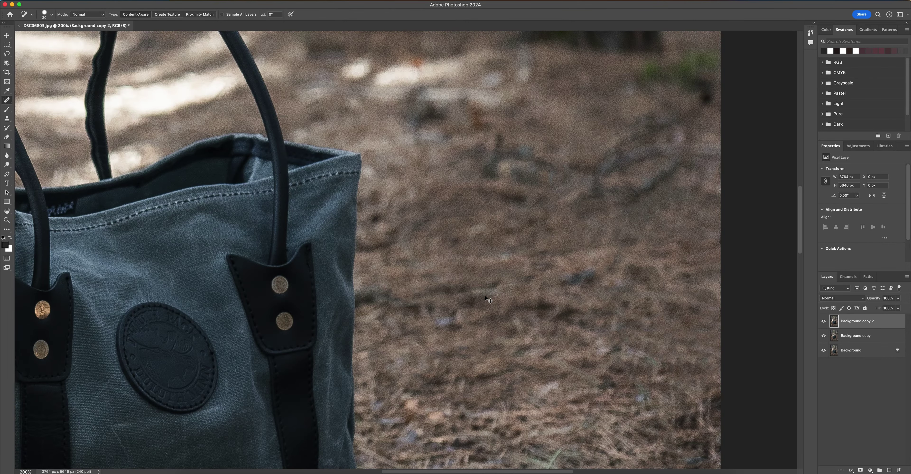
pyautogui.click(485, 296)
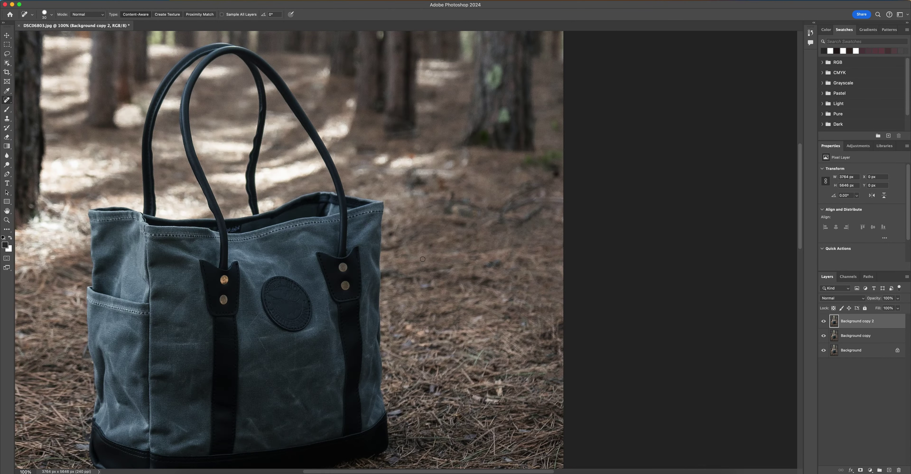
pyautogui.press(']')
pyautogui.moveTo(421, 260); pyautogui.dragTo(394, 237)
pyautogui.click(462, 297)
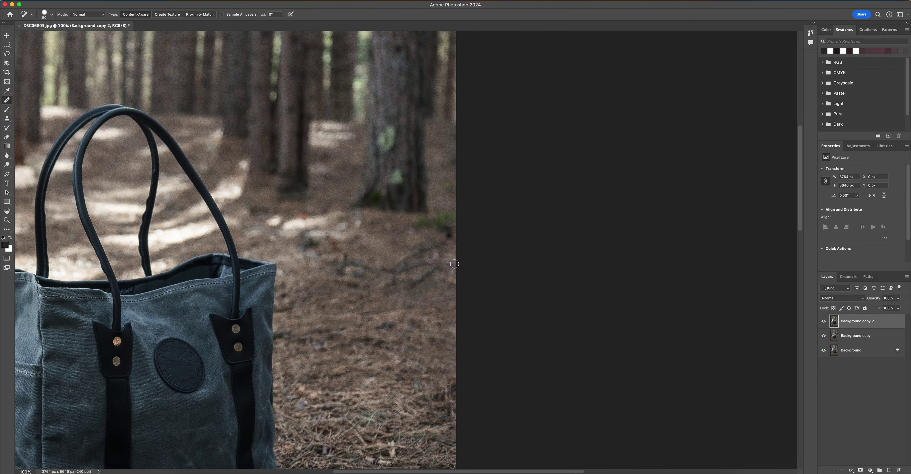
pyautogui.moveTo(435, 271)
pyautogui.mouseDown()
pyautogui.moveTo(410, 288)
pyautogui.moveTo(418, 281)
pyautogui.mouseUp()
pyautogui.press('super+minus')
pyautogui.press('super+minus')
pyautogui.press('super+minus')
# Blur the ground along the bottom and right edges with a 600-size Blur Tool brush
pyautogui.press('r')
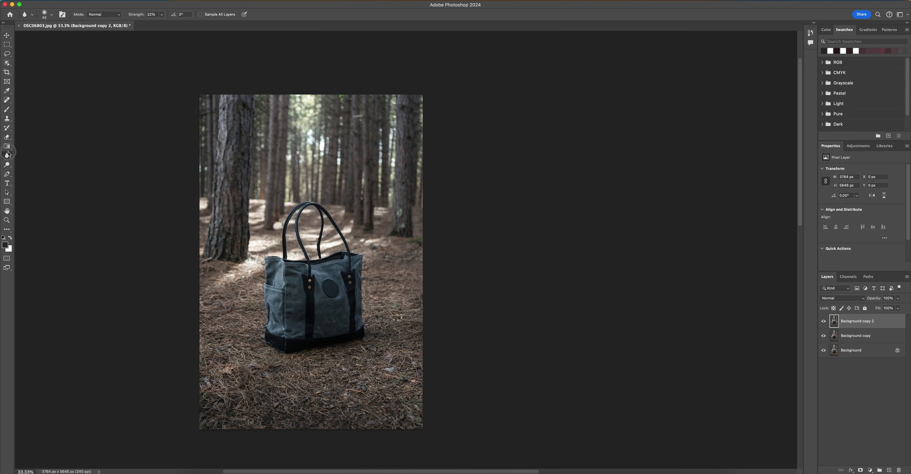
pyautogui.scroll(2, 201, 270)
pyautogui.hscroll(-2, 279, 265)
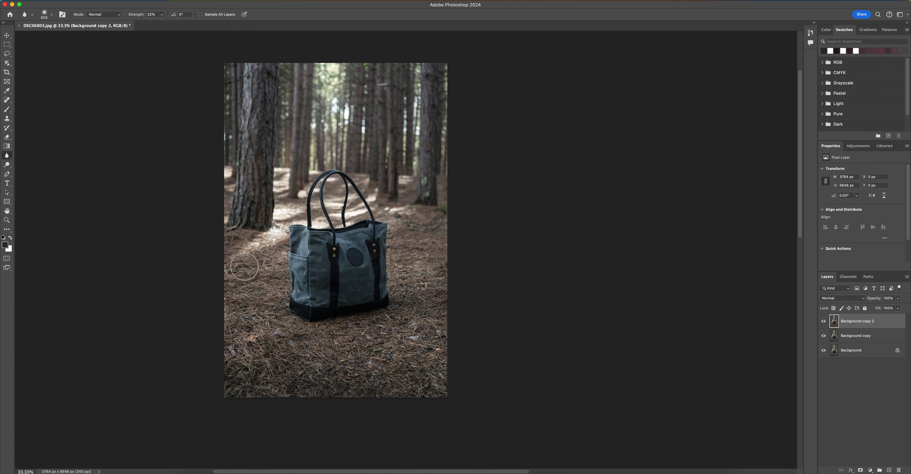
pyautogui.press(']')
pyautogui.moveTo(227, 379)
pyautogui.mouseDown()
pyautogui.moveTo(445, 381)
pyautogui.moveTo(431, 318)
pyautogui.moveTo(439, 246)
pyautogui.moveTo(413, 224)
pyautogui.moveTo(419, 269)
pyautogui.moveTo(443, 284)
pyautogui.moveTo(417, 380)
pyautogui.moveTo(296, 380)
pyautogui.moveTo(248, 346)
pyautogui.moveTo(243, 300)
pyautogui.mouseUp()
pyautogui.rightClick(6, 156)
pyautogui.click(26, 161)
# Sharpen the bag's top seam stitching, round leather patch lettering and bottom seam at 100% zoom
pyautogui.press('super+plus')
pyautogui.press('super+plus')
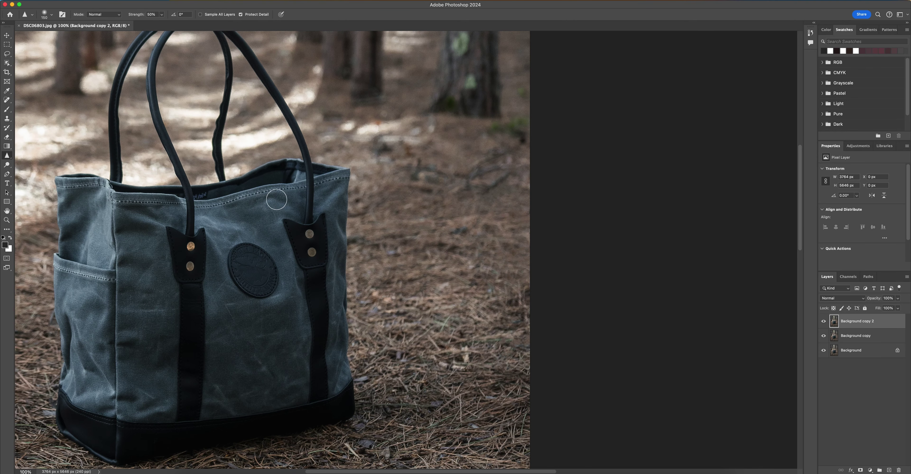
pyautogui.hscroll(-5, 276, 223)
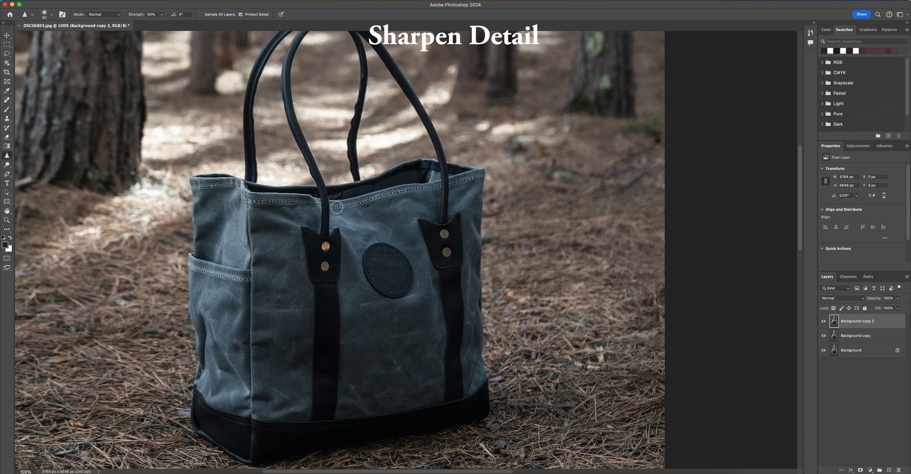
pyautogui.moveTo(337, 207); pyautogui.dragTo(446, 186)
pyautogui.moveTo(405, 269)
pyautogui.mouseDown()
pyautogui.moveTo(376, 248)
pyautogui.moveTo(369, 277)
pyautogui.moveTo(433, 250)
pyautogui.mouseUp()
pyautogui.scroll(-5, 249, 282)
pyautogui.moveTo(195, 320)
pyautogui.mouseDown()
pyautogui.moveTo(266, 347)
pyautogui.moveTo(345, 348)
pyautogui.moveTo(450, 327)
pyautogui.moveTo(471, 311)
pyautogui.mouseUp()
pyautogui.hscroll(-3, 365, 307)
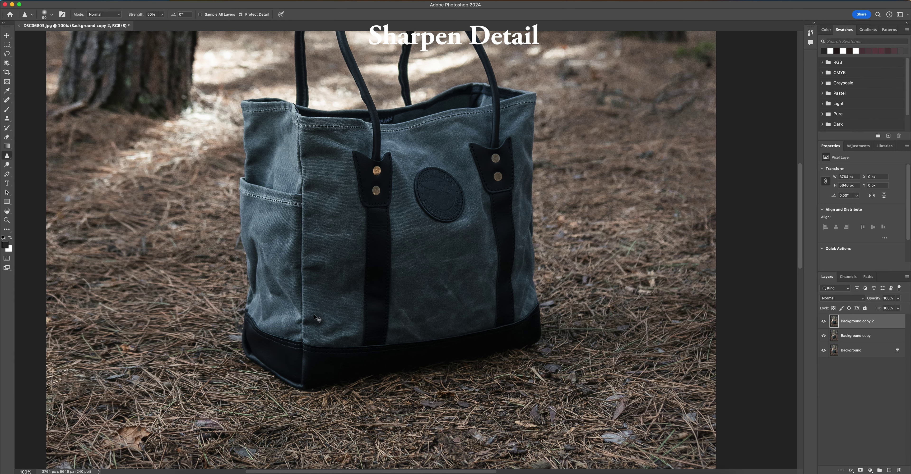
pyautogui.press('super+minus')
pyautogui.press('super+minus')
pyautogui.press('super+minus')
pyautogui.press('super+plus')
pyautogui.scroll(2, 354, 248)
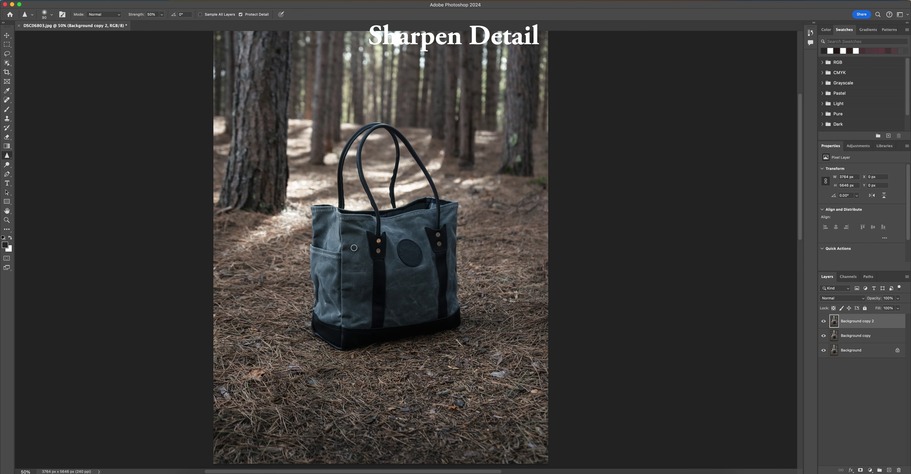
pyautogui.click(7, 168)
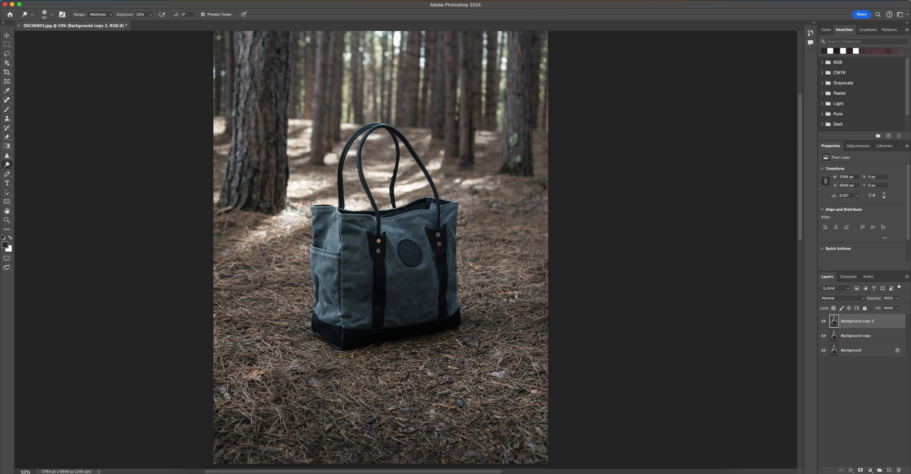
# Switch to the Burn tool and enlarge its brush to 300
pyautogui.scroll(-3, 493, 198)
pyautogui.hscroll(3, 493, 198)
pyautogui.rightClick(7, 165)
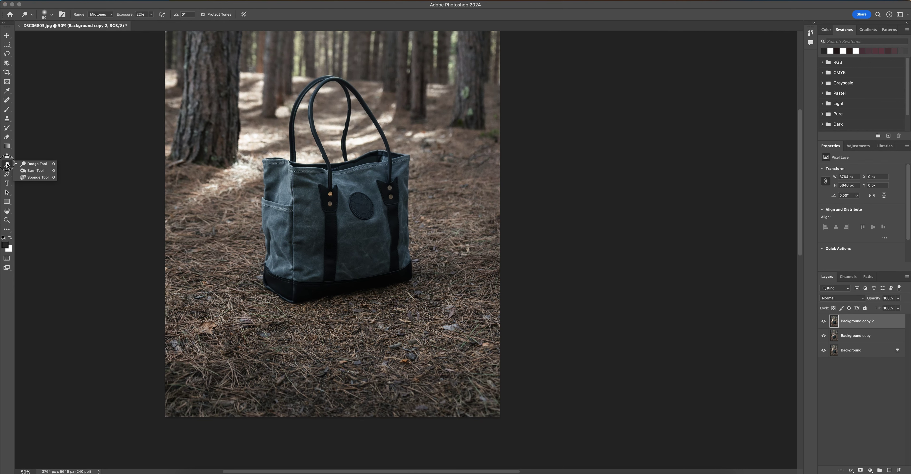
pyautogui.click(36, 171)
pyautogui.press('super+minus')
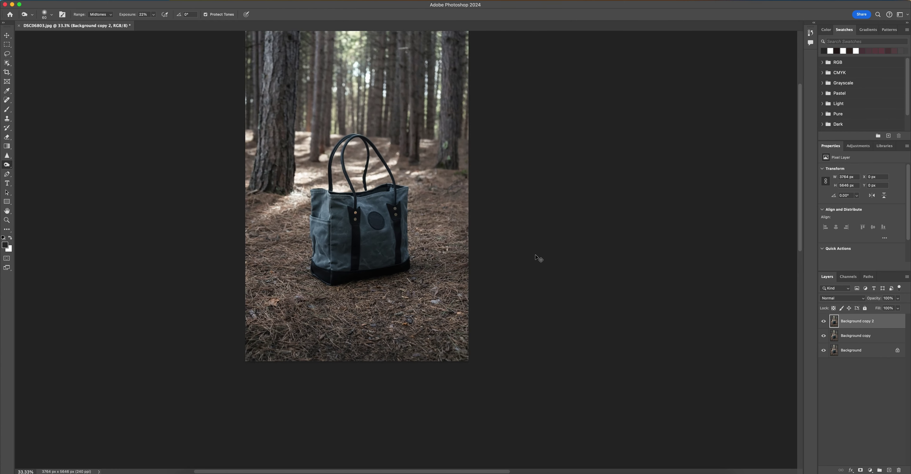
pyautogui.press('super+equal')
pyautogui.press(']')
pyautogui.scroll(2, 534, 254)
pyautogui.scroll(2, 520, 247)
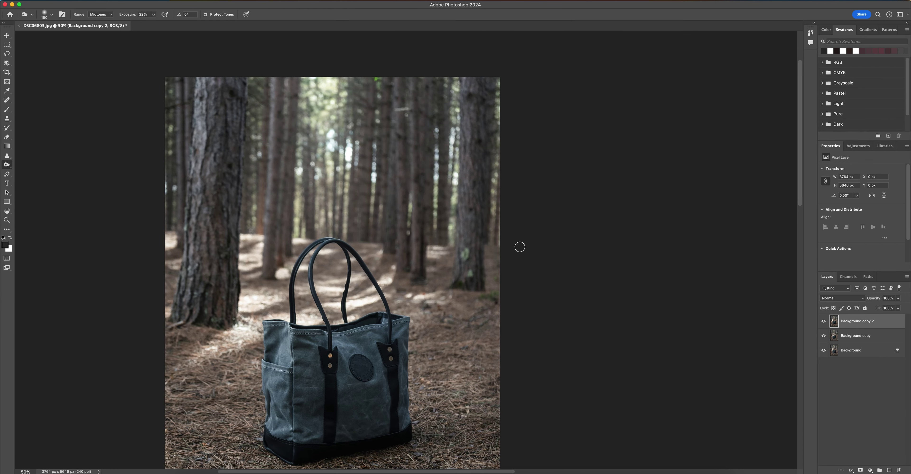
pyautogui.press(']')
# Darken the bark of the tree trunks behind the bag: left, central and right ones
pyautogui.moveTo(488, 95); pyautogui.dragTo(472, 279)
pyautogui.moveTo(227, 86); pyautogui.dragTo(212, 313)
pyautogui.moveTo(278, 85); pyautogui.dragTo(270, 273)
pyautogui.moveTo(426, 83); pyautogui.dragTo(419, 281)
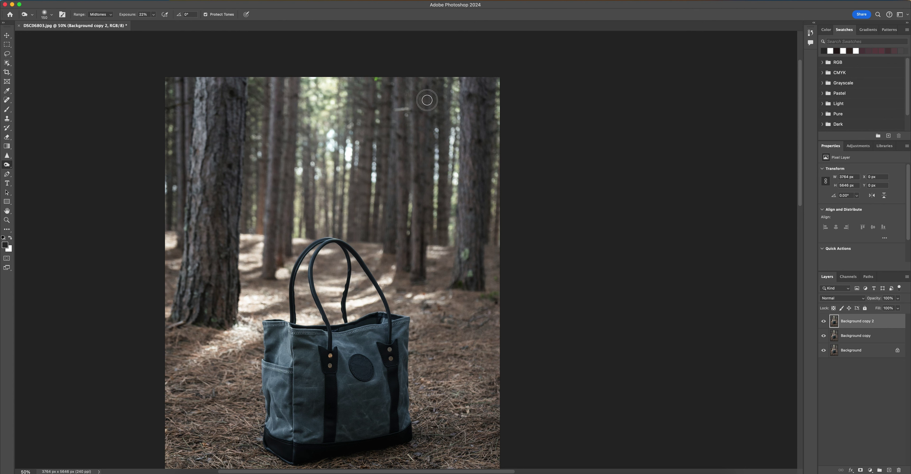
pyautogui.moveTo(399, 114); pyautogui.dragTo(390, 243)
# Hide Background copy 2 to compare the burned trunks against the layer below
pyautogui.scroll(1, 389, 244)
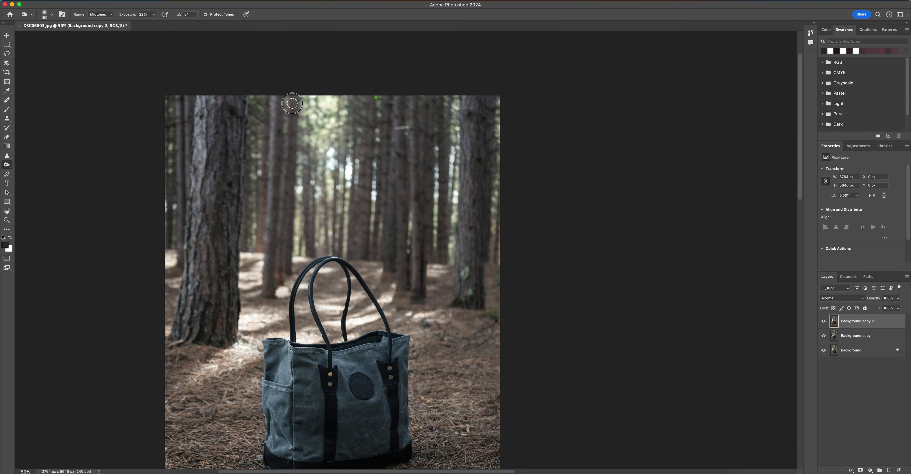
pyautogui.click(824, 322)
pyautogui.press('super+minus')
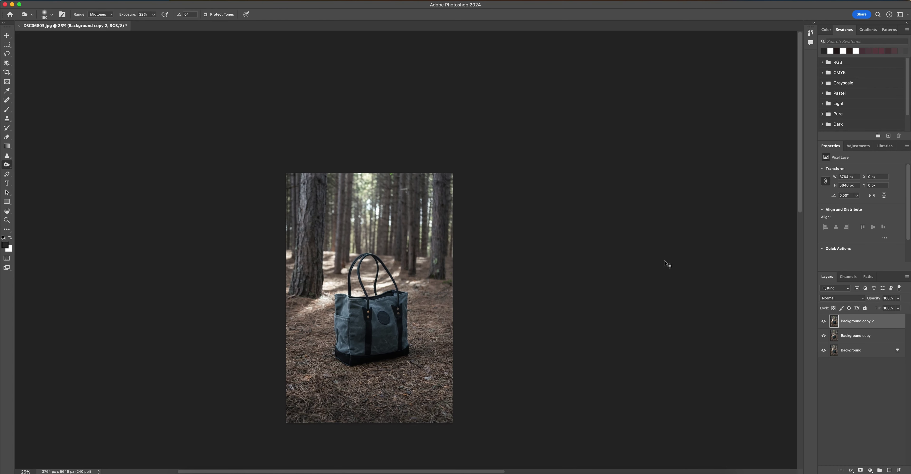
pyautogui.press('super+plus')
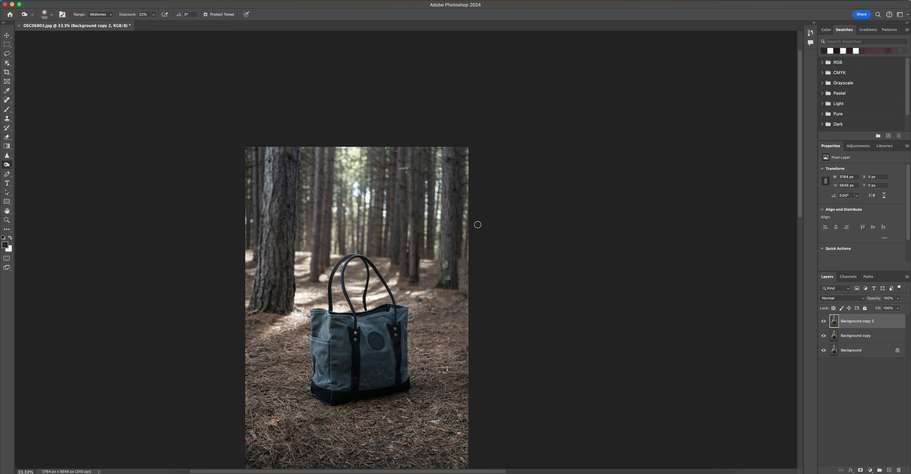
pyautogui.scroll(-5, 479, 226)
pyautogui.hscroll(-3, 488, 219)
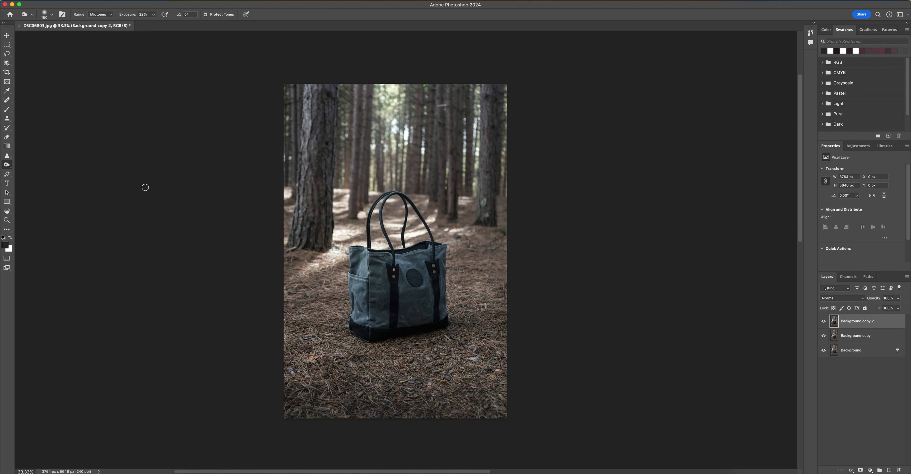
# Heal away the sticks near the photo's right edge with Content-Aware spot healing
pyautogui.press('j')
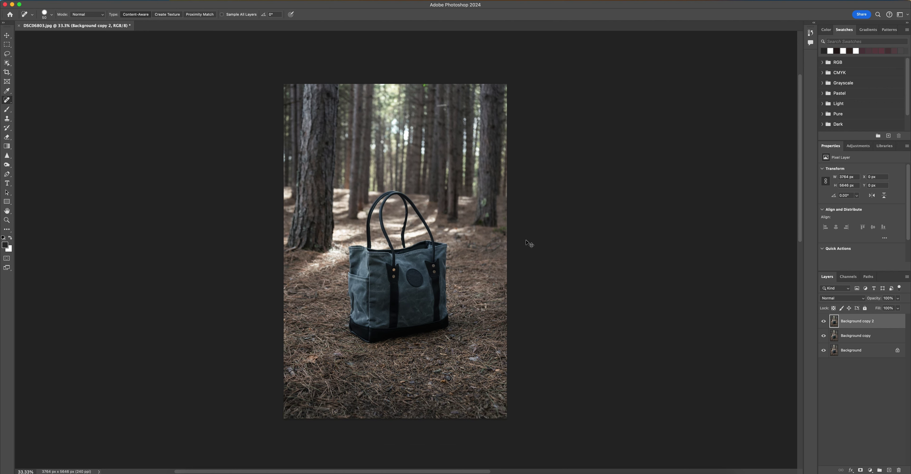
pyautogui.press('super+equal')
pyautogui.moveTo(603, 220); pyautogui.dragTo(624, 219)
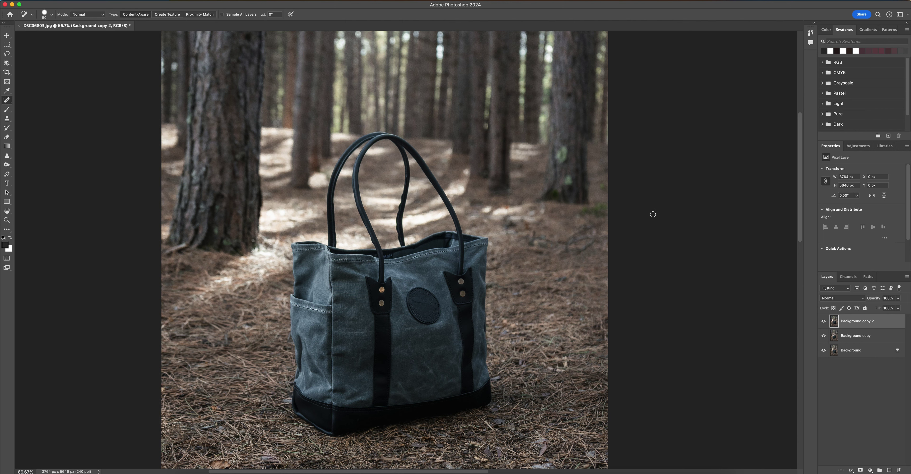
pyautogui.press('super+minus')
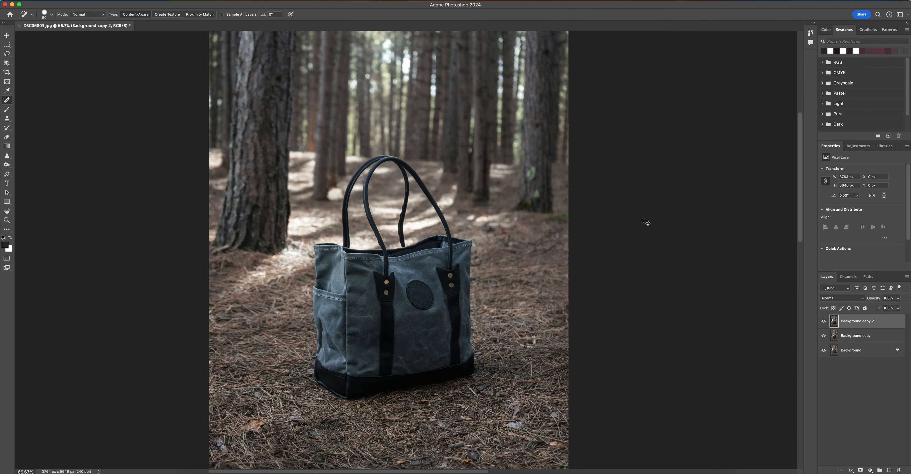
pyautogui.hscroll(5, 601, 226)
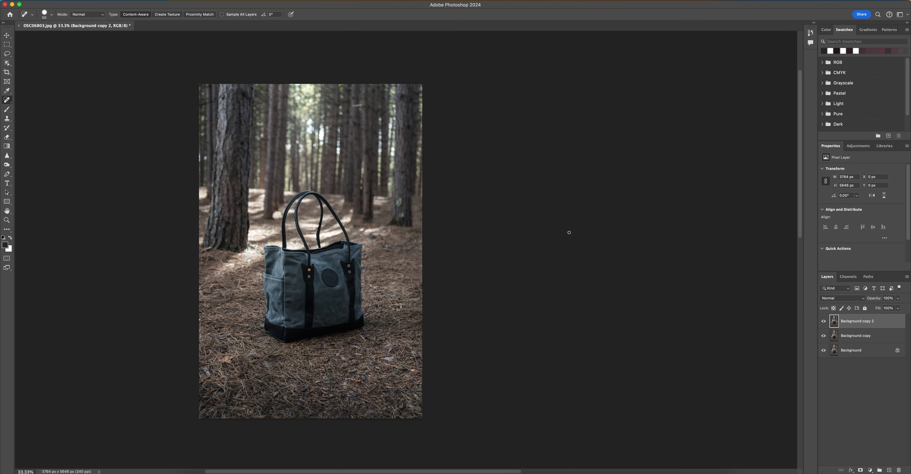
pyautogui.hscroll(-5, 569, 233)
pyautogui.scroll(1, 478, 386)
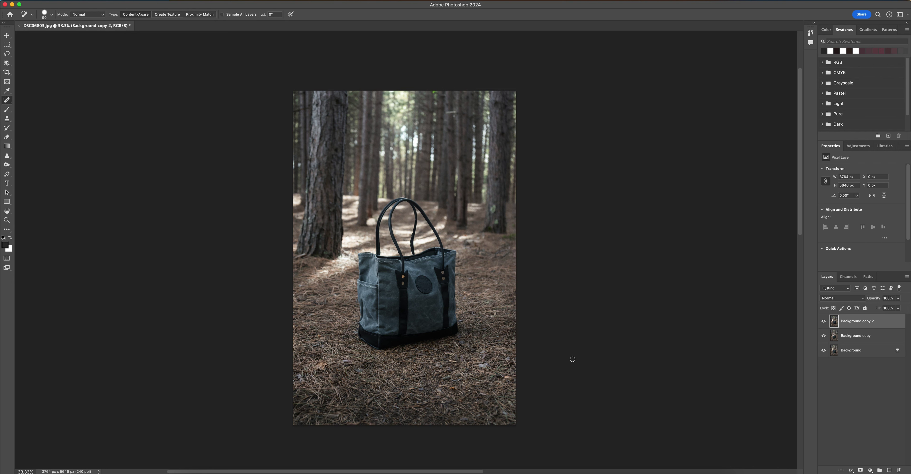
pyautogui.hscroll(1, 572, 359)
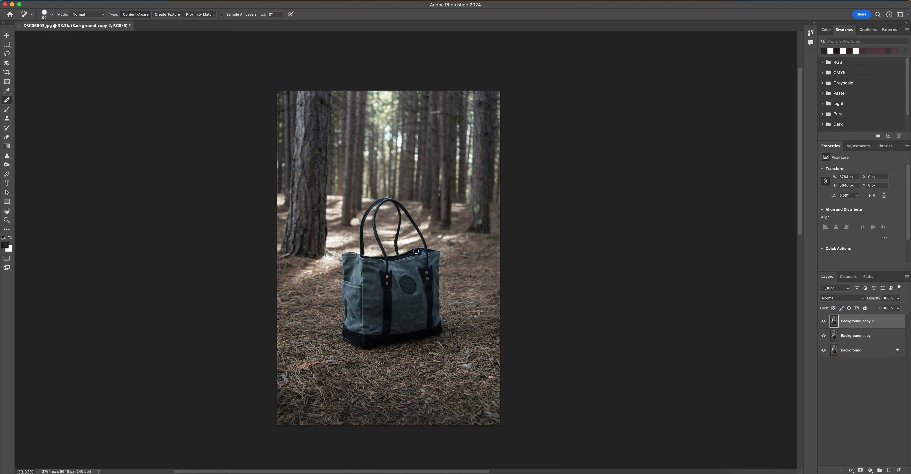
pyautogui.hscroll(-1, 416, 251)
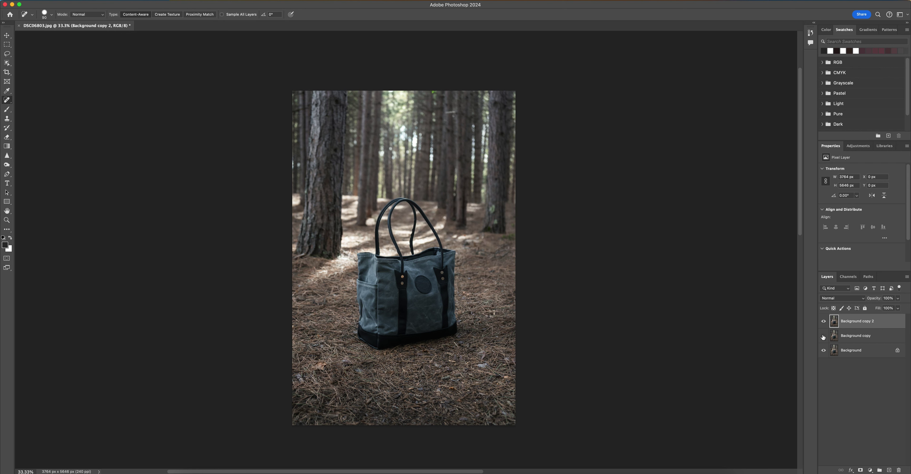
# Toggle Background copy 2 on and off to compare, leaving Background copy hidden
pyautogui.click(824, 321)
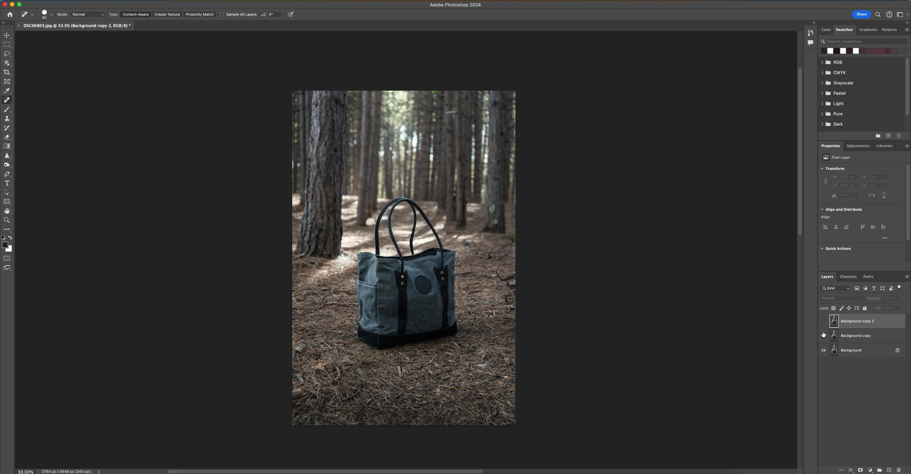
pyautogui.click(823, 322)
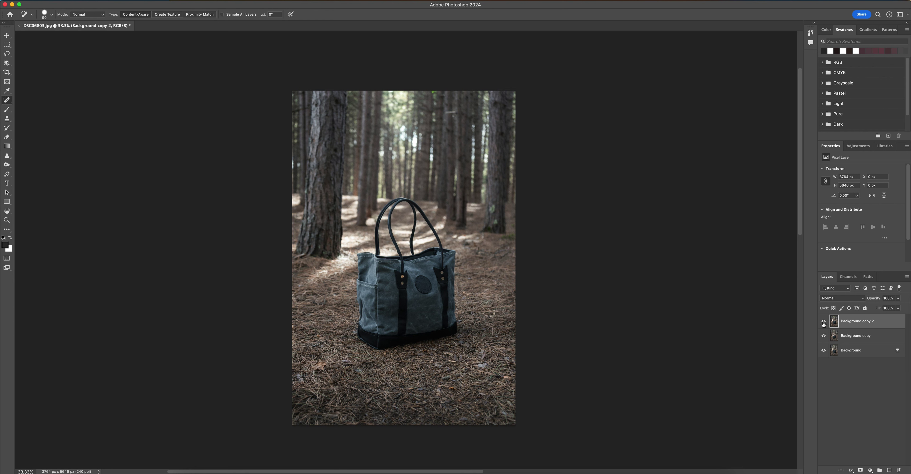
pyautogui.click(824, 338)
pyautogui.click(823, 322)
pyautogui.click(823, 322)
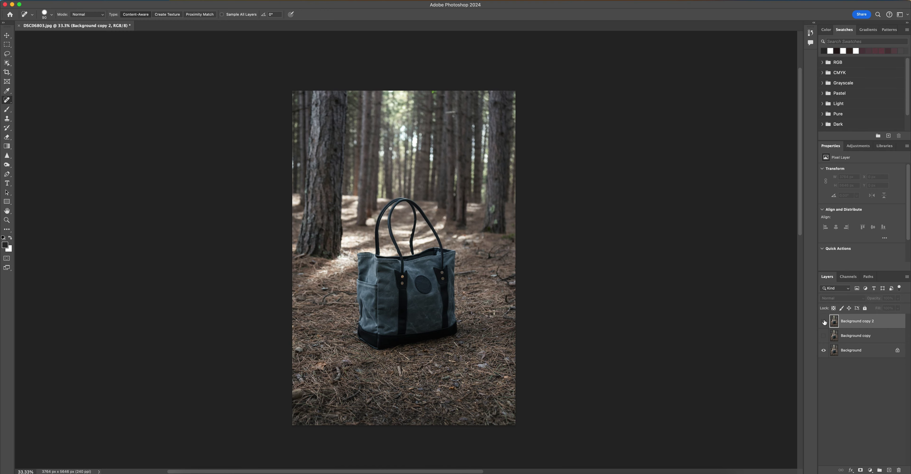
pyautogui.press('o')
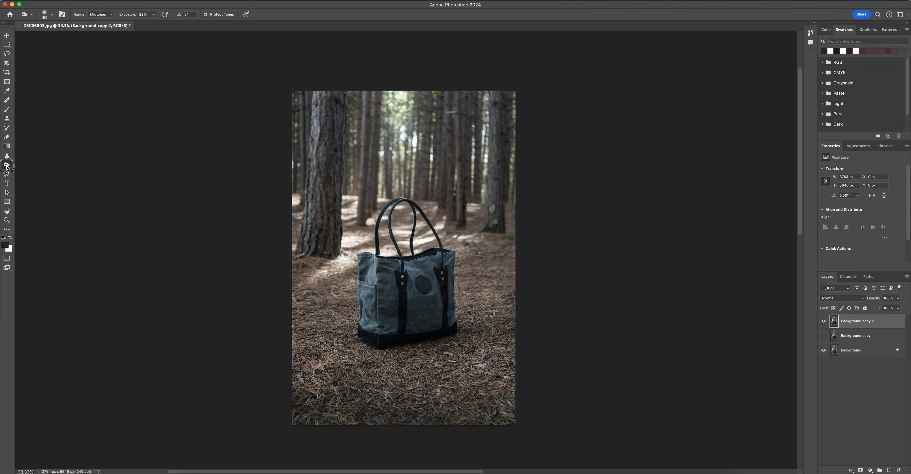
pyautogui.scroll(5, 421, 292)
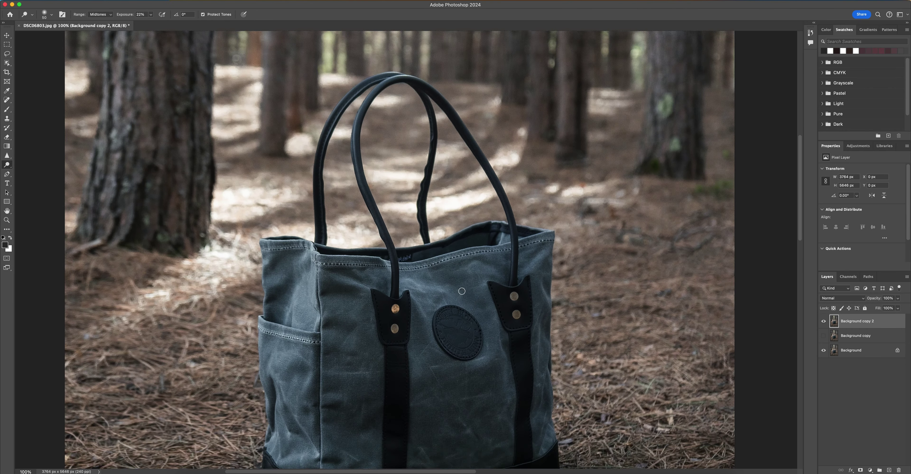
# Brighten the left side of the bag with a 400-size Dodge brush
pyautogui.press(']')
pyautogui.press(']')
pyautogui.press(']')
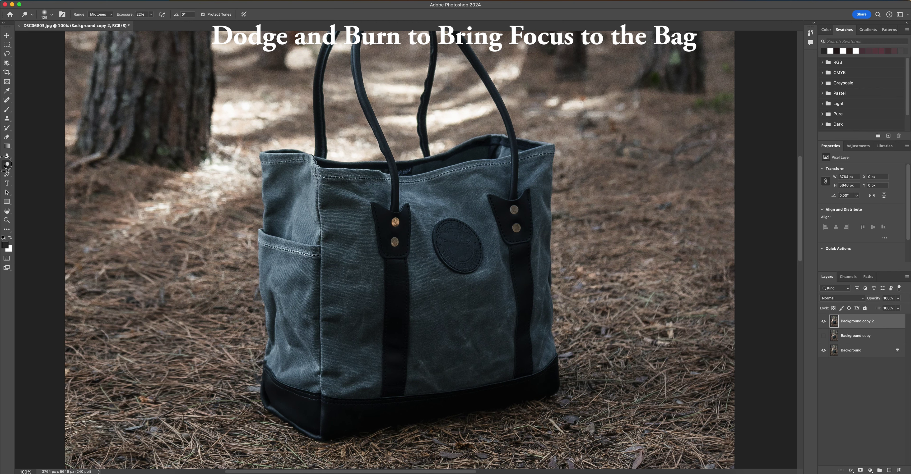
pyautogui.scroll(-1, 402, 274)
pyautogui.press(']')
pyautogui.press(']')
pyautogui.press(']')
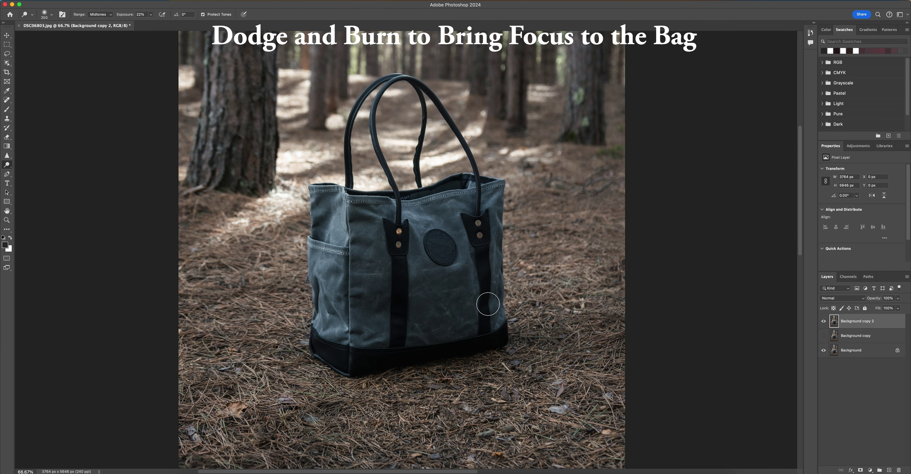
pyautogui.press(']')
pyautogui.press(']')
pyautogui.press(']')
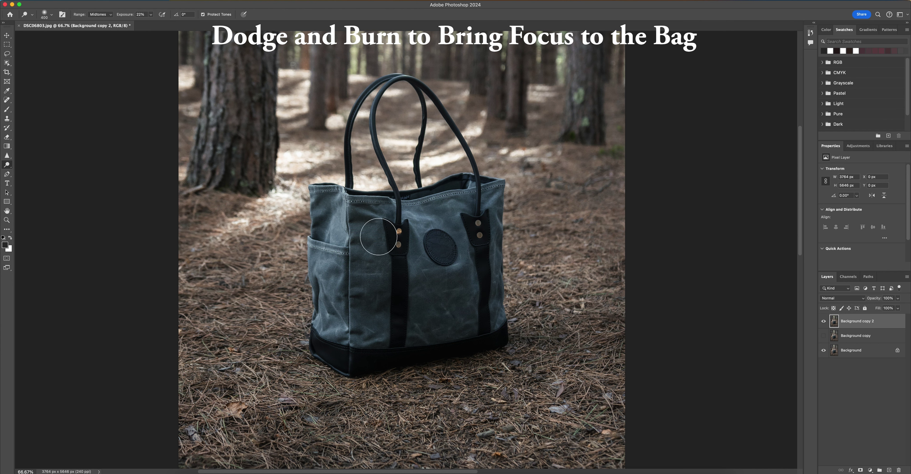
pyautogui.moveTo(320, 214); pyautogui.dragTo(329, 324)
# Lighten the three strap rivets with a smaller dodge brush at close zoom
pyautogui.press('[')
pyautogui.press('[')
pyautogui.press('[')
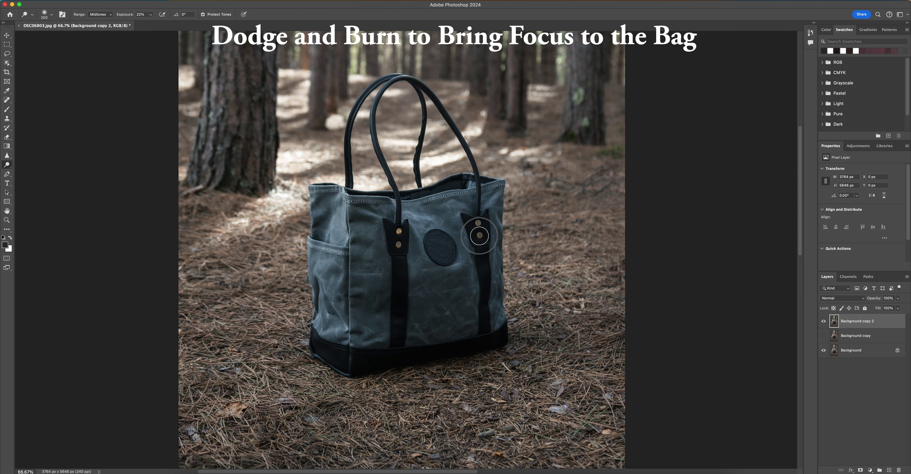
pyautogui.press('[')
pyautogui.press('[')
pyautogui.press('[')
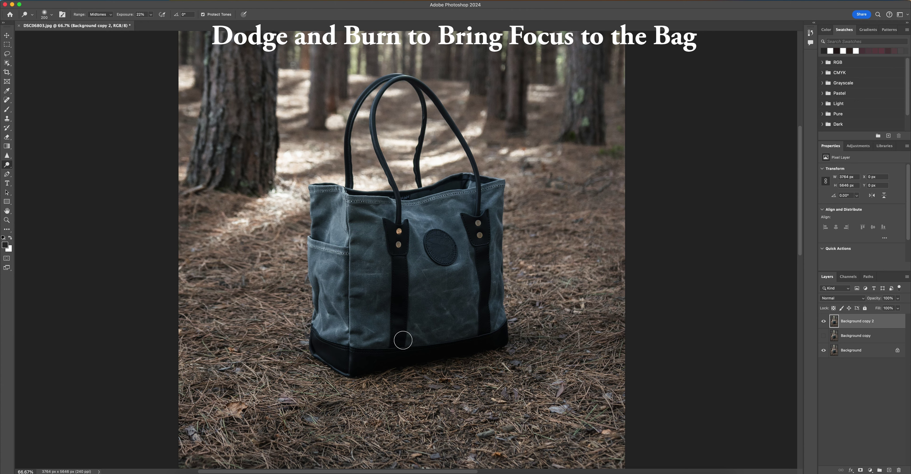
pyautogui.press('super+equal')
pyautogui.press('super+equal')
pyautogui.press('[')
pyautogui.press('[')
pyautogui.press('[')
pyautogui.click(383, 232)
pyautogui.click(622, 169)
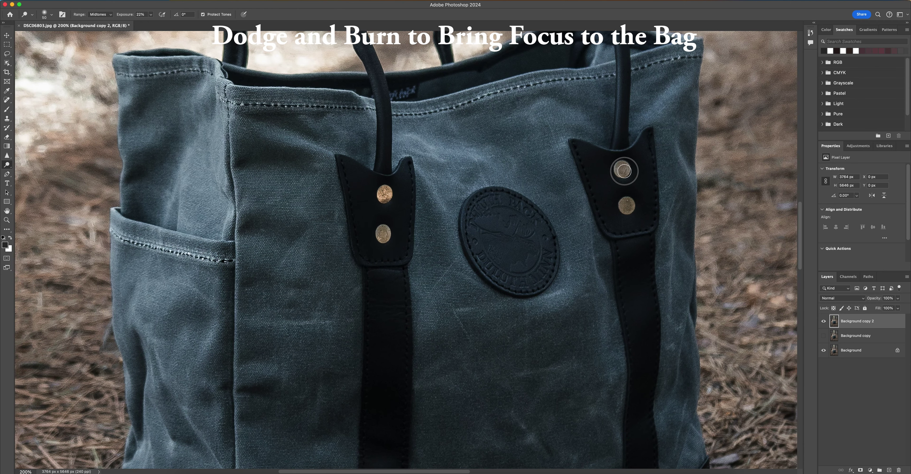
pyautogui.click(629, 205)
# Toggle Background copy 2's visibility repeatedly to compare the dodged bag before and after
pyautogui.press('super+minus')
pyautogui.press('super+minus')
pyautogui.press('super+minus')
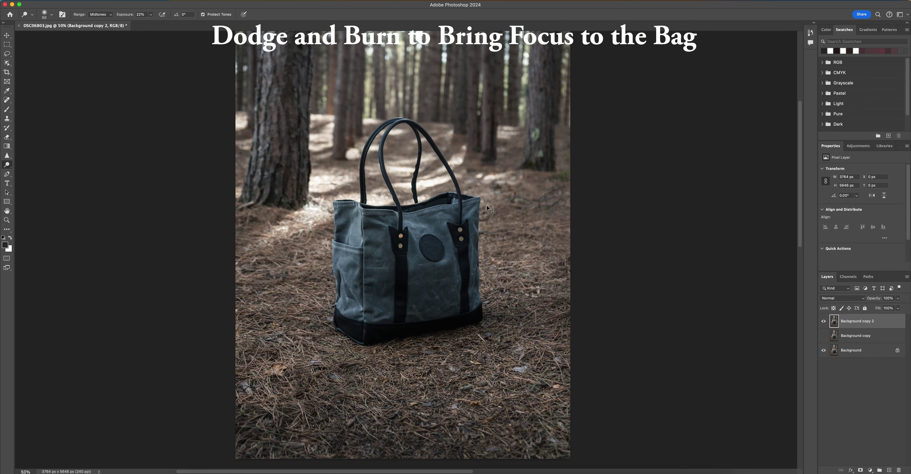
pyautogui.press('super+equal')
pyautogui.press(']')
pyautogui.press(']')
pyautogui.press(']')
pyautogui.scroll(2, 434, 204)
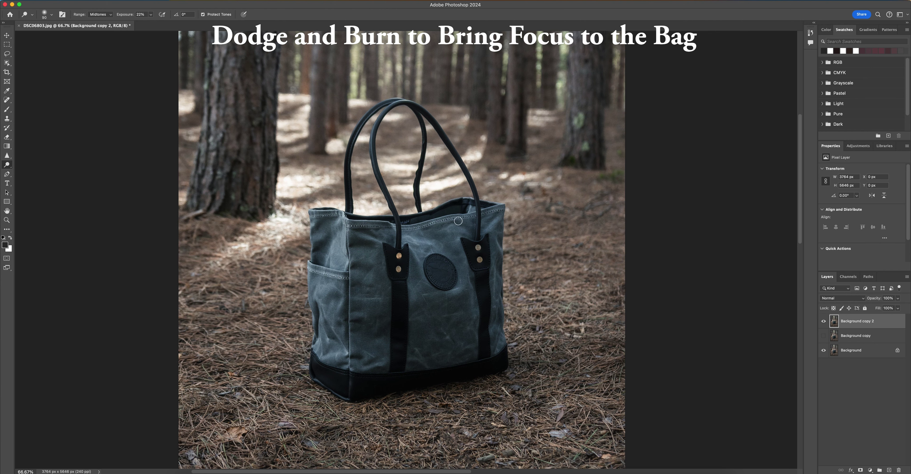
pyautogui.scroll(2, 460, 218)
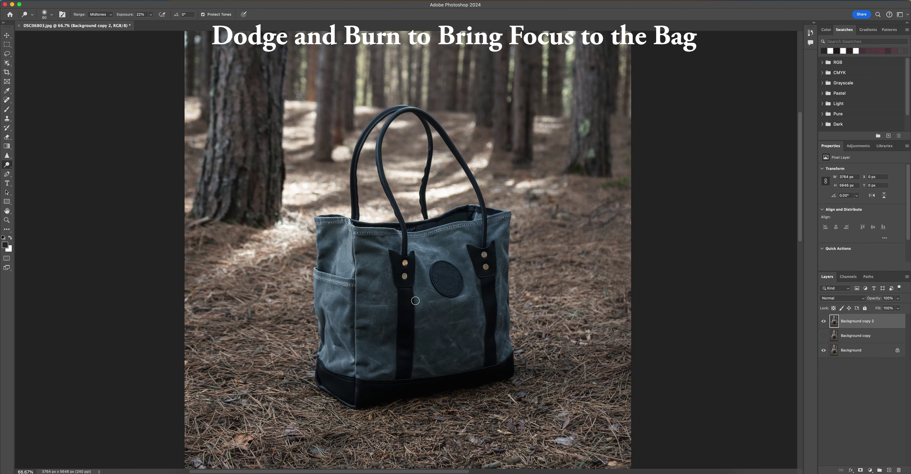
pyautogui.click(823, 321)
pyautogui.click(823, 321)
pyautogui.press('super+minus')
pyautogui.press('super+minus')
pyautogui.click(824, 321)
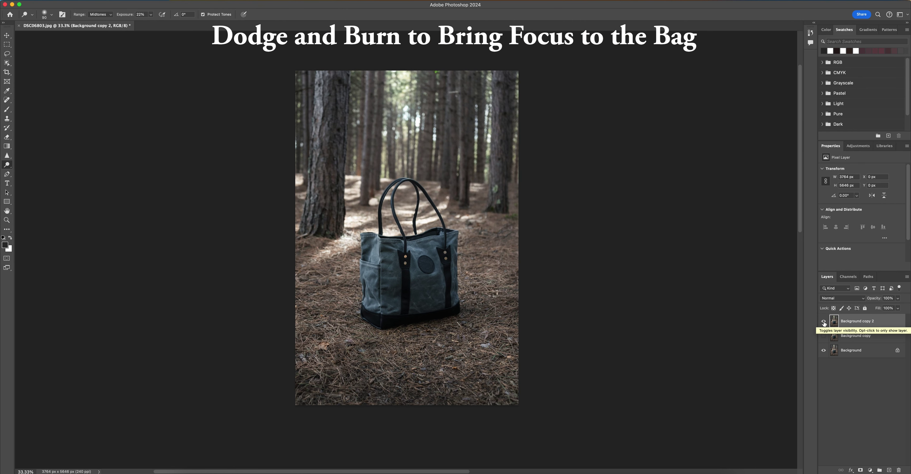
pyautogui.click(824, 322)
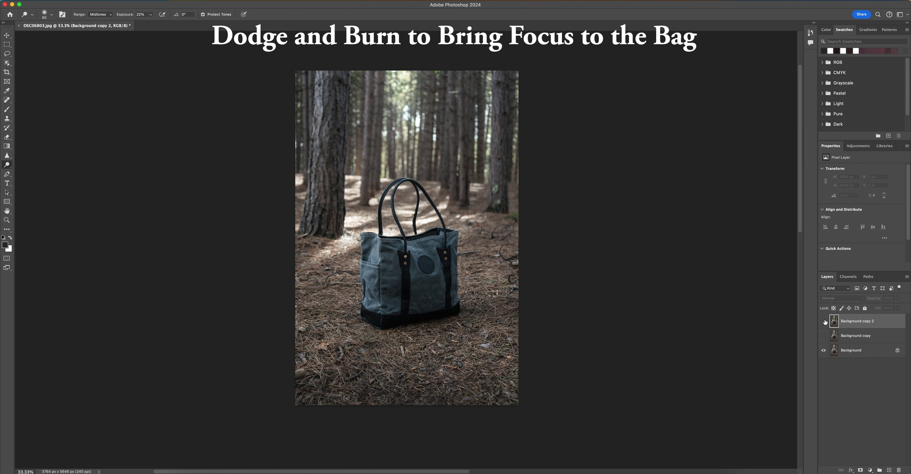
pyautogui.click(824, 321)
pyautogui.click(824, 322)
pyautogui.click(823, 322)
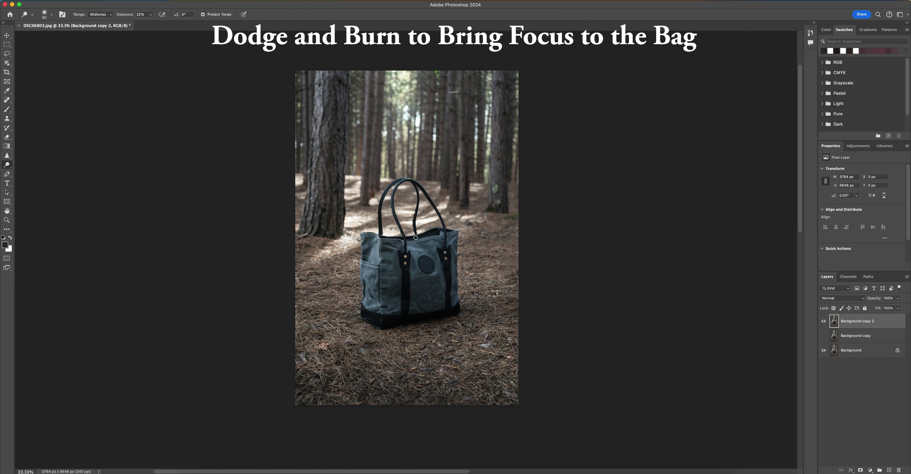
pyautogui.hscroll(1, 415, 237)
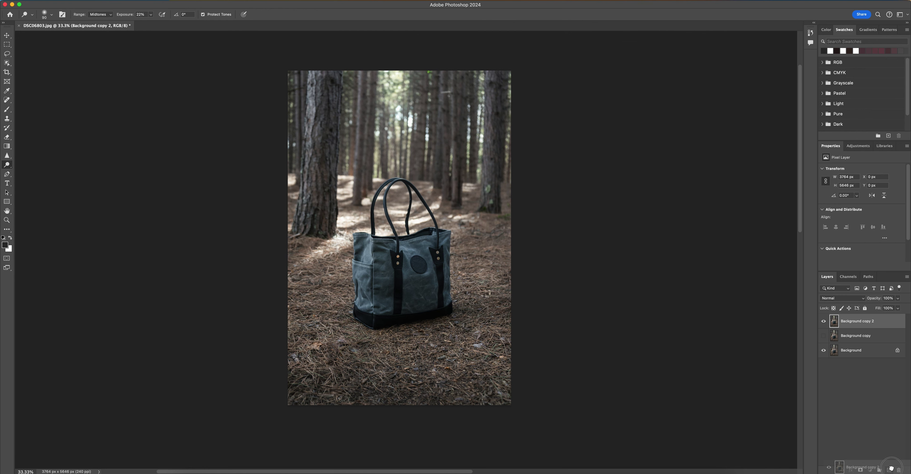
# Duplicate Background copy 2 and clip a Black & White adjustment layer to the copy
pyautogui.moveTo(852, 322); pyautogui.dragTo(889, 471)
pyautogui.click(870, 471)
pyautogui.click(877, 448)
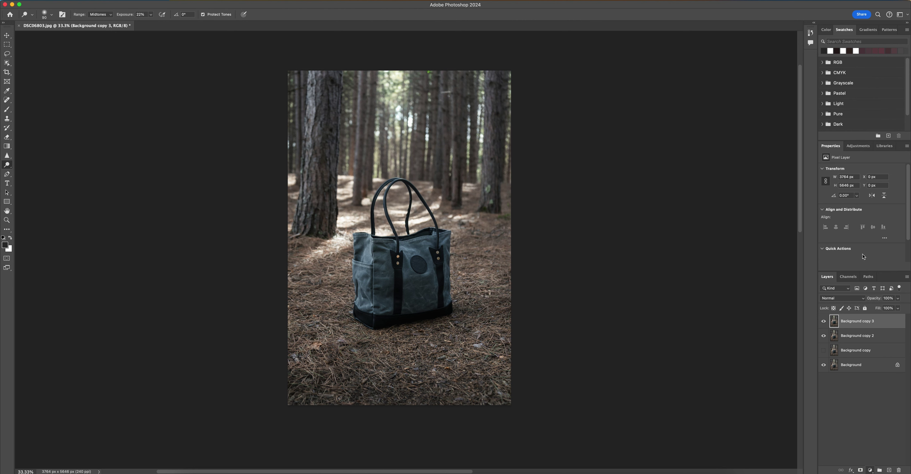
pyautogui.click(857, 266)
pyautogui.hotkey('alt', '[')
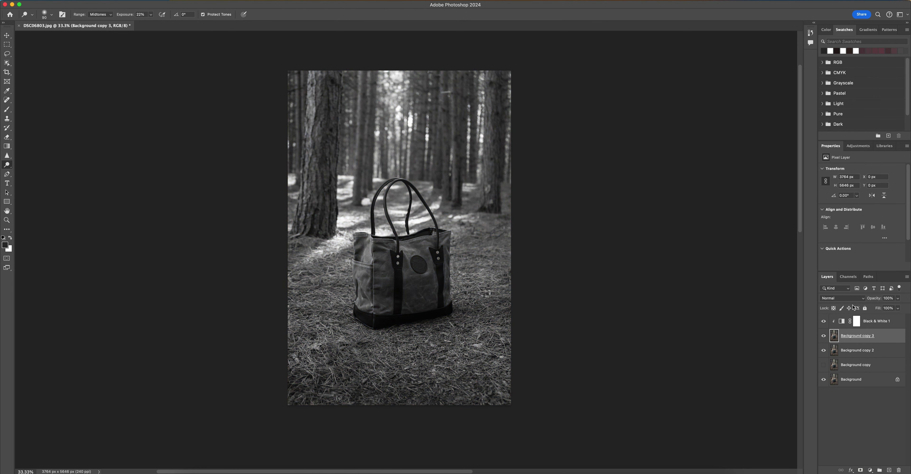
# Set Background copy 3 to Soft Light at about 26% opacity, then deselect it
pyautogui.click(855, 297)
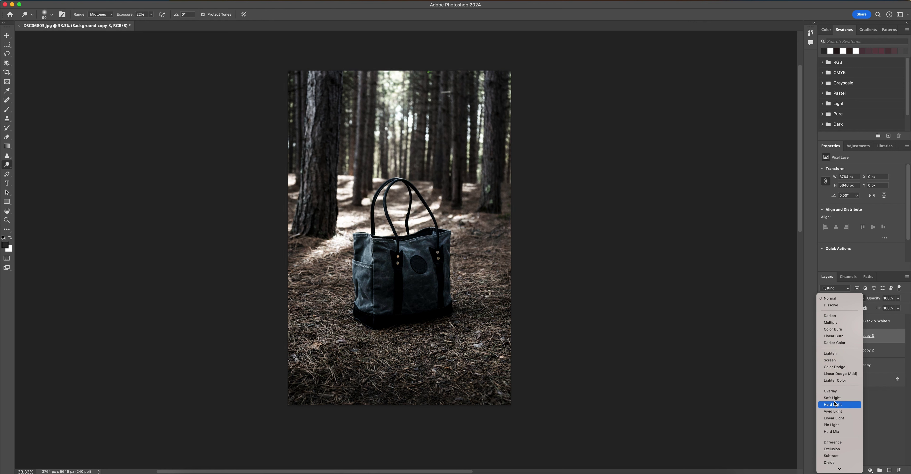
pyautogui.click(832, 398)
pyautogui.click(898, 299)
pyautogui.moveTo(898, 307); pyautogui.dragTo(876, 309)
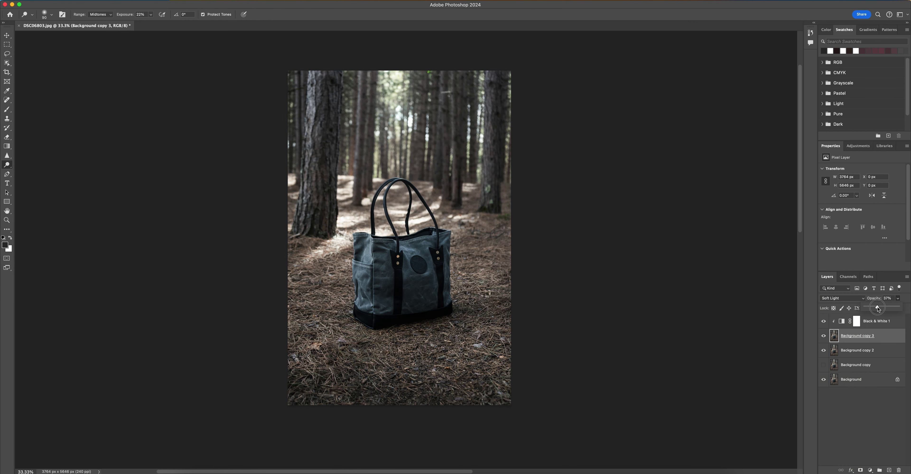
pyautogui.moveTo(877, 309); pyautogui.dragTo(878, 309)
pyautogui.click(7, 36)
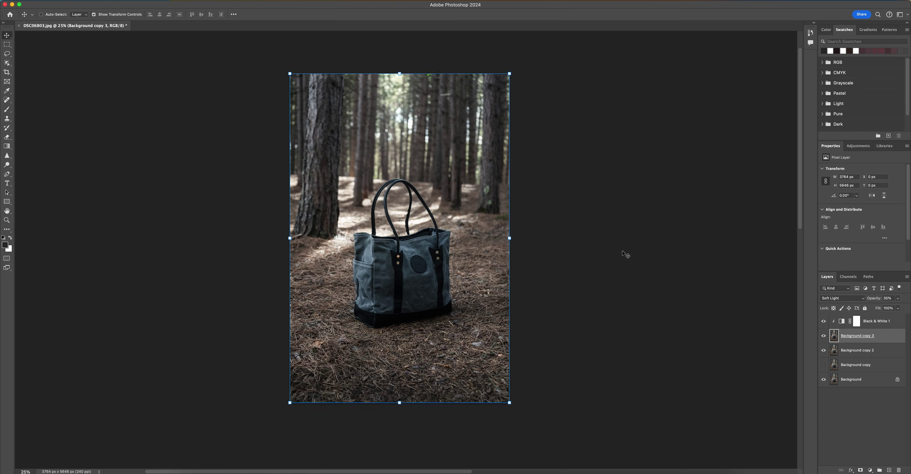
pyautogui.press('super+plus')
pyautogui.press('super+minus')
pyautogui.press('super+minus')
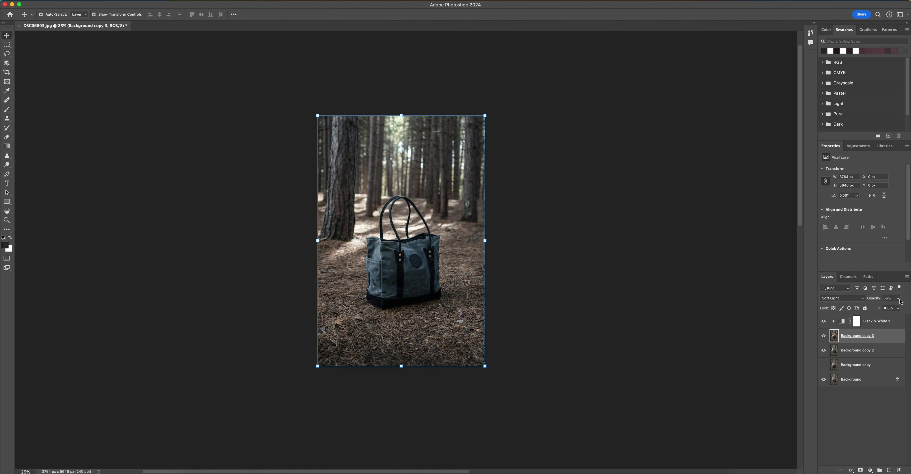
pyautogui.click(810, 351)
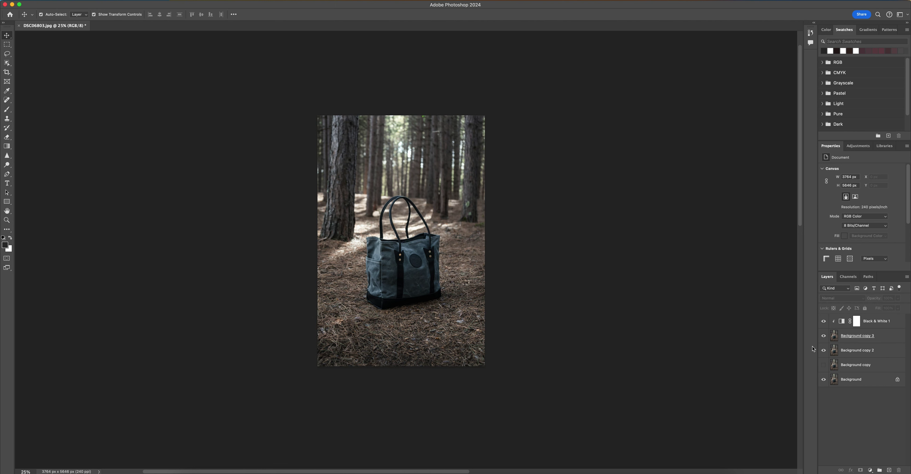
# Dodge the bag's fabric and left strap on Background copy 2 with a 300-size brush
pyautogui.click(835, 349)
pyautogui.click(7, 165)
pyautogui.press('super+plus')
pyautogui.press(']')
pyautogui.press(']')
pyautogui.press(']')
pyautogui.press(']')
pyautogui.press(']')
pyautogui.press(']')
pyautogui.moveTo(462, 242)
pyautogui.mouseDown()
pyautogui.moveTo(429, 334)
pyautogui.moveTo(382, 244)
pyautogui.mouseUp()
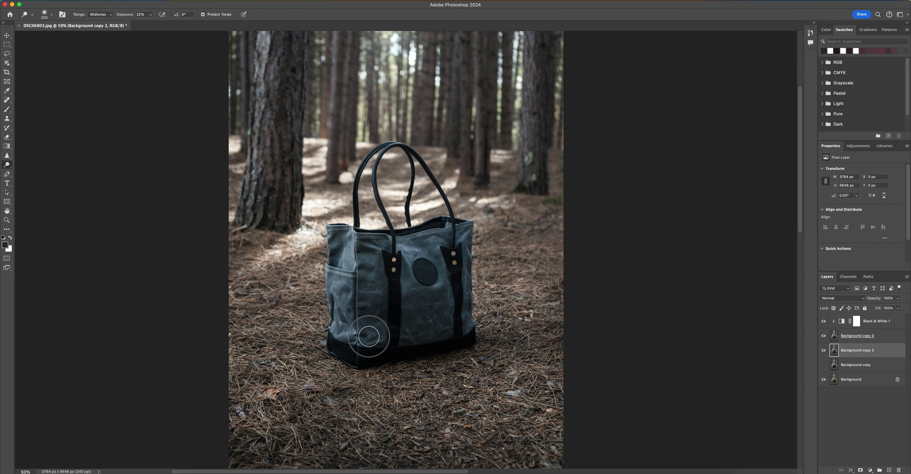
pyautogui.moveTo(381, 244); pyautogui.dragTo(362, 336)
pyautogui.press('super+minus')
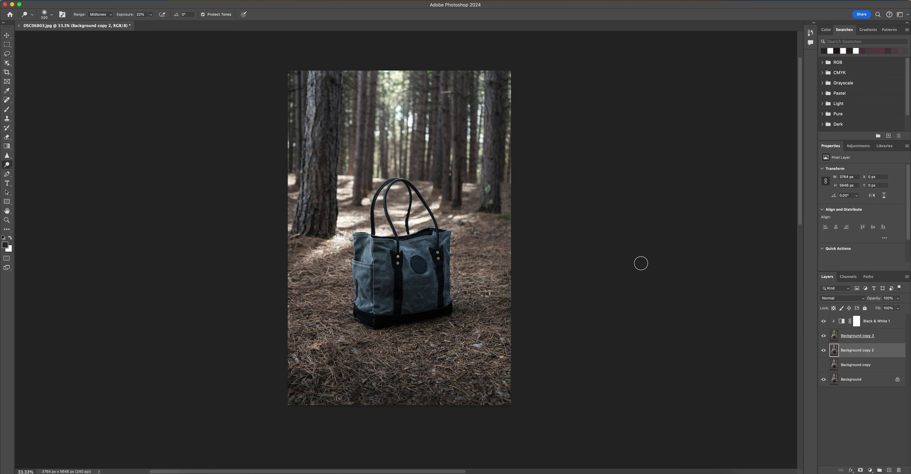
# Hide the layer to compare, then dodge the upper fabric with a 150-size brush
pyautogui.click(824, 351)
pyautogui.press('super+equal')
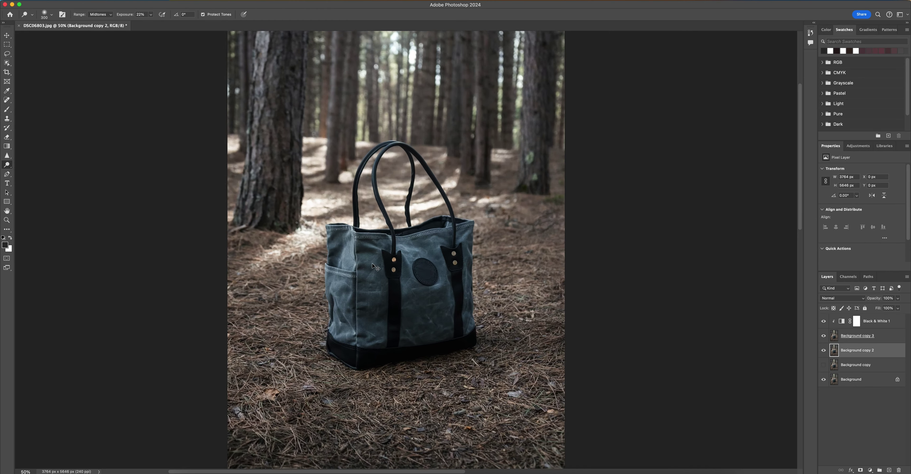
pyautogui.press('super+equal')
pyautogui.press('super+equal')
pyautogui.press('[')
pyautogui.press('[')
pyautogui.press('[')
pyautogui.press('super+minus')
pyautogui.press('super+minus')
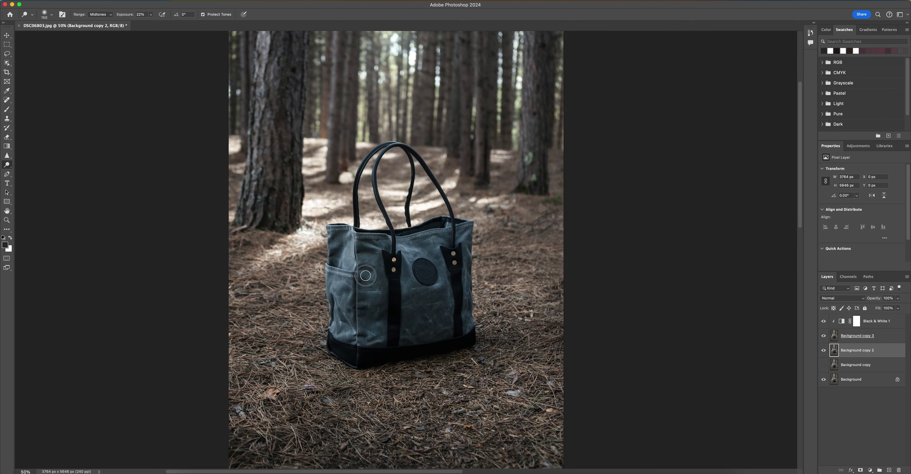
pyautogui.moveTo(449, 242); pyautogui.dragTo(438, 242)
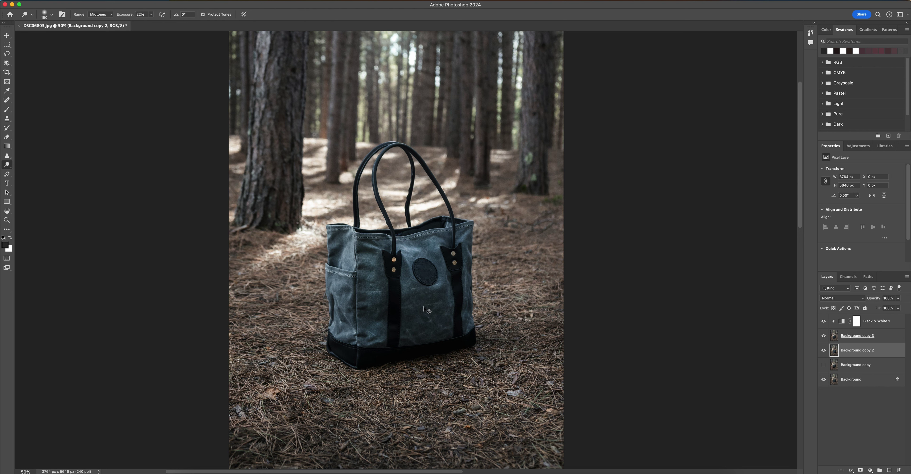
pyautogui.hscroll(2, 575, 336)
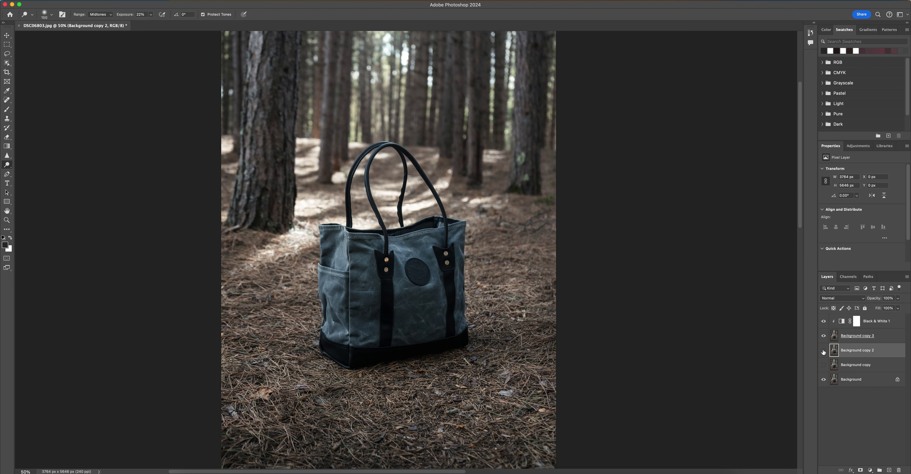
# Compare the dodging before and after by toggling Background copy 2 and undoing/redoing the strokes
pyautogui.click(823, 351)
pyautogui.click(823, 351)
pyautogui.press('super+z')
pyautogui.press('super+shift+z')
pyautogui.press('super+z')
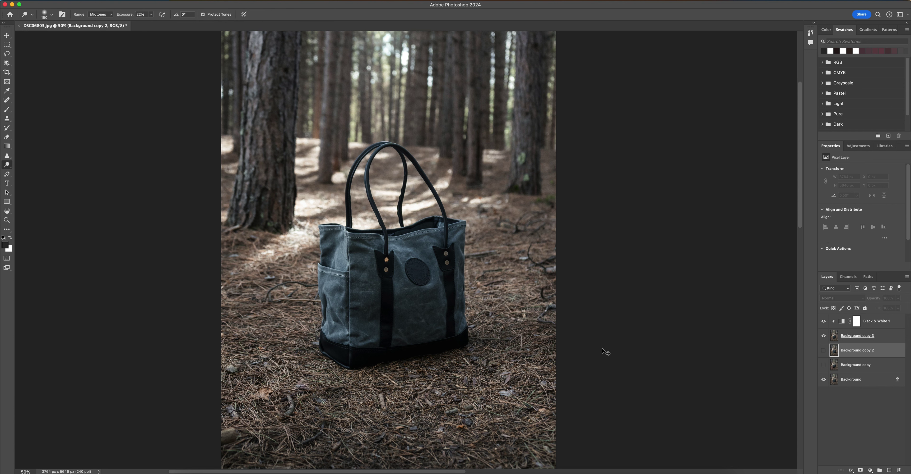
pyautogui.press('super+shift+z')
pyautogui.rightClick(4, 157)
# Blur the bag's fabric texture, right strap and upper-left pocket with the Blur tool
pyautogui.click(33, 152)
pyautogui.moveTo(445, 332)
pyautogui.mouseDown()
pyautogui.moveTo(401, 284)
pyautogui.moveTo(371, 316)
pyautogui.moveTo(406, 248)
pyautogui.mouseUp()
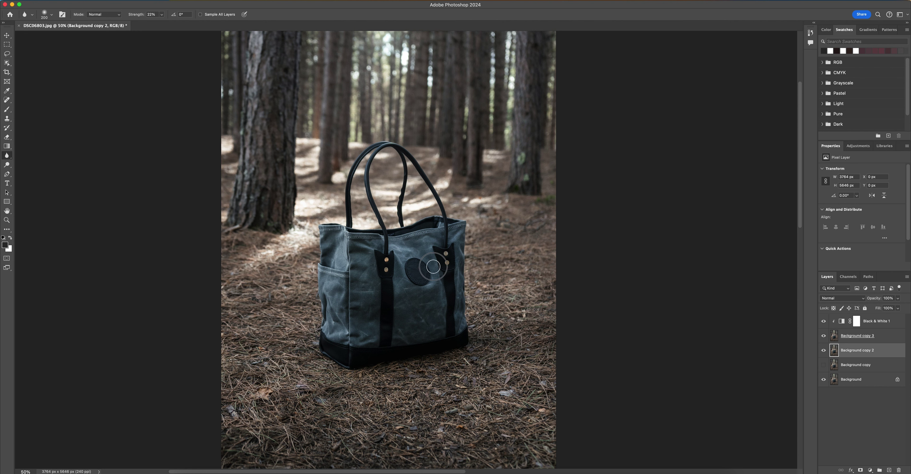
pyautogui.moveTo(406, 247); pyautogui.dragTo(466, 328)
pyautogui.moveTo(360, 294); pyautogui.dragTo(315, 241)
pyautogui.press('super+minus')
pyautogui.scroll(2, 601, 275)
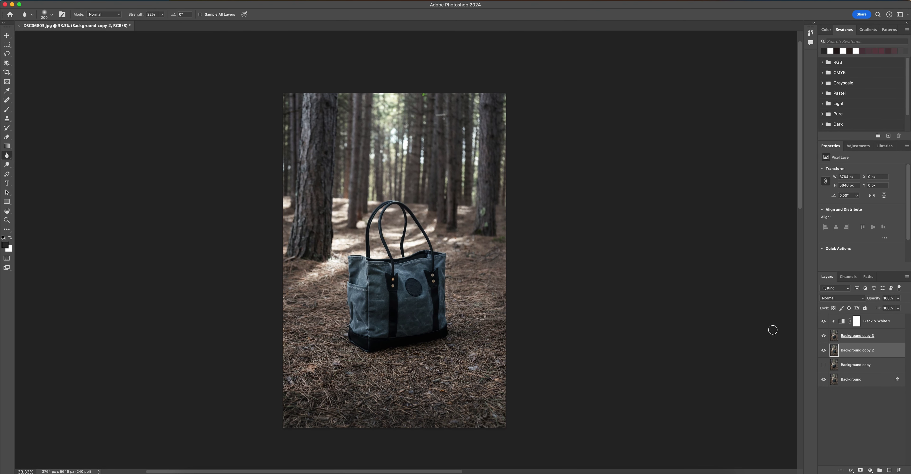
pyautogui.moveTo(824, 321); pyautogui.dragTo(823, 350)
pyautogui.click(824, 351)
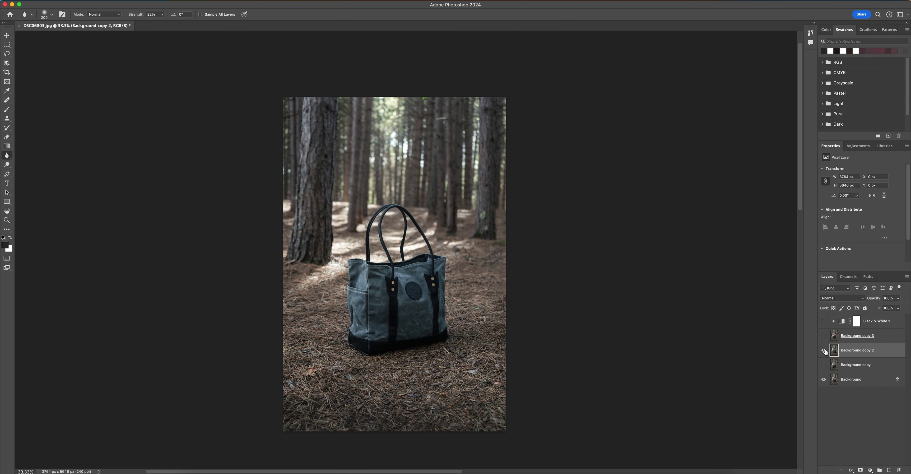
pyautogui.click(824, 336)
pyautogui.click(824, 351)
pyautogui.click(823, 321)
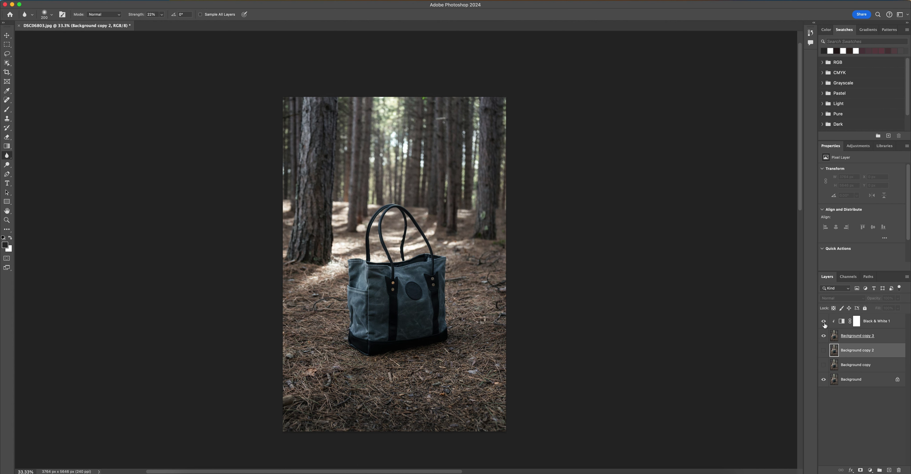
pyautogui.click(824, 323)
pyautogui.click(853, 339)
pyautogui.click(823, 351)
pyautogui.click(824, 321)
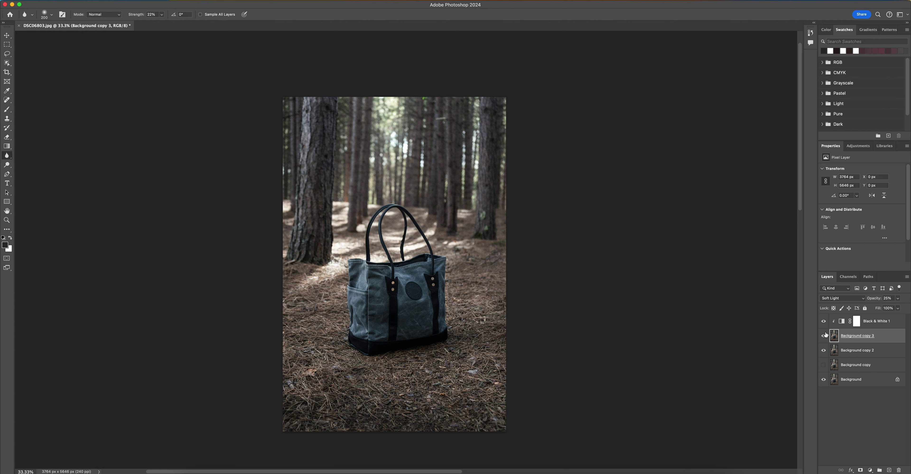
pyautogui.click(823, 351)
pyautogui.click(824, 335)
pyautogui.click(824, 351)
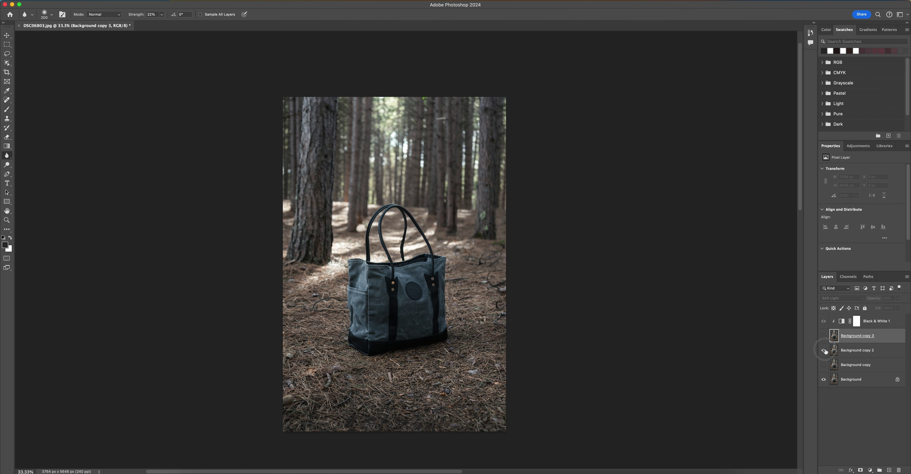
pyautogui.click(824, 337)
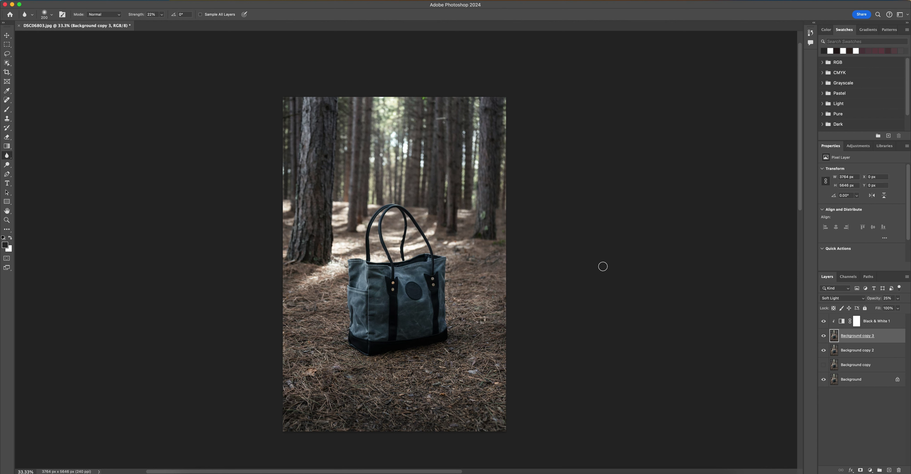
# Switch from the Blur tool group to the Burn tool in the Dodge flyout
pyautogui.rightClick(6, 156)
pyautogui.click(35, 163)
pyautogui.moveTo(7, 165); pyautogui.dragTo(34, 169)
pyautogui.click(35, 171)
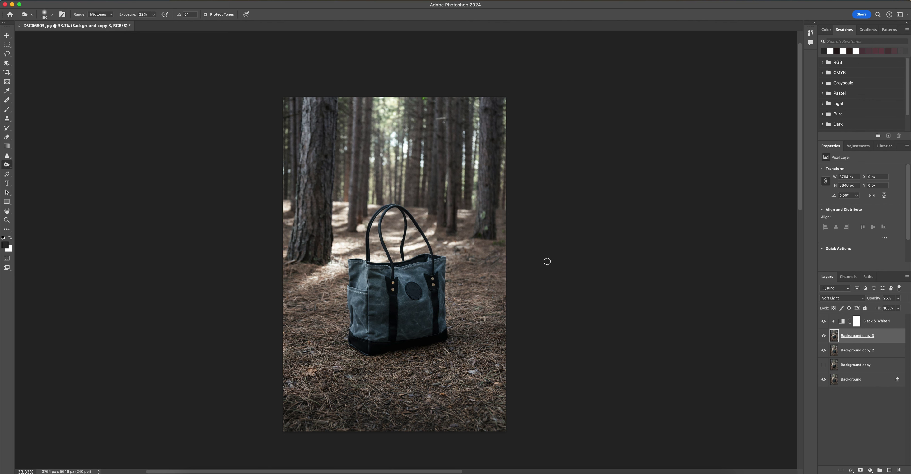
# Burn the fabric around the round patch on Background copy 2 with a 125-size brush
pyautogui.click(856, 350)
pyautogui.hotkey('ctrl', '+')
pyautogui.hotkey('ctrl', '+')
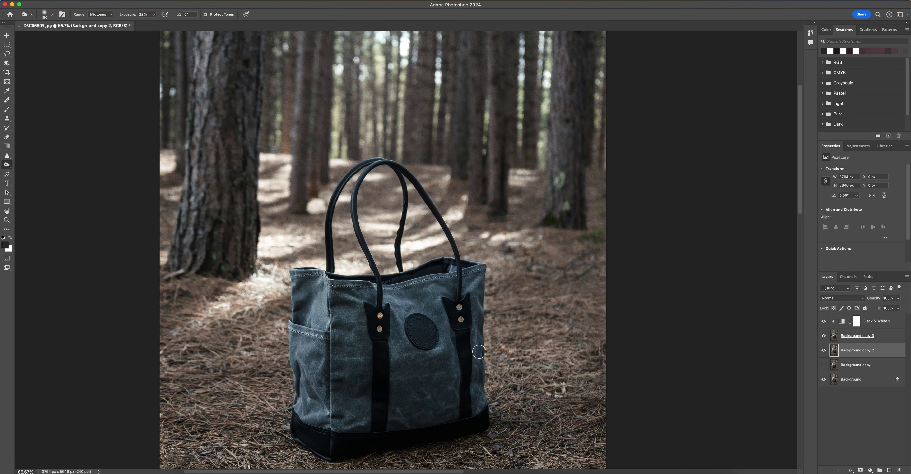
pyautogui.press(']')
pyautogui.press(']')
pyautogui.scroll(-2, 405, 306)
pyautogui.scroll(-1, 405, 306)
pyautogui.press('[')
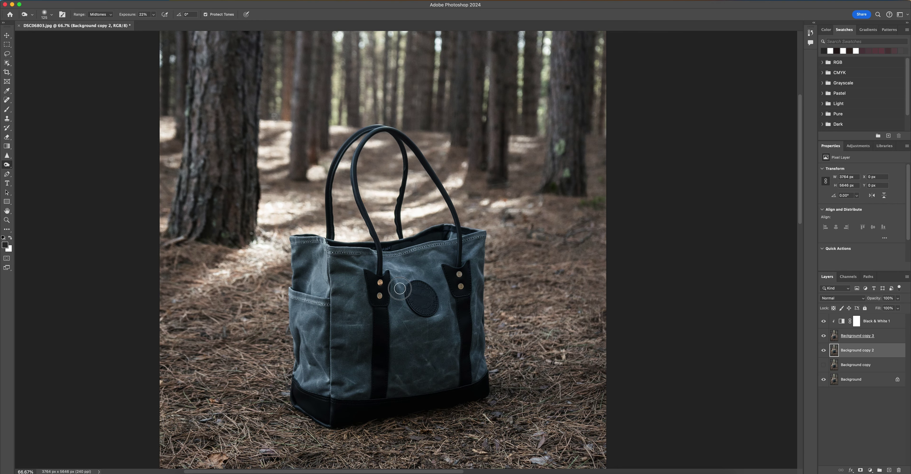
pyautogui.moveTo(396, 279); pyautogui.dragTo(421, 274)
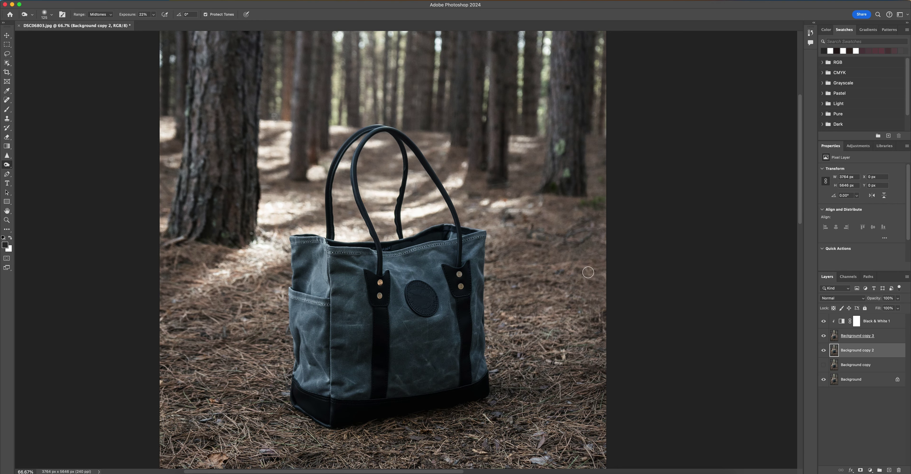
# Compare the burn by toggling Background copy 2, then make Background copy 3 visible again
pyautogui.hotkey('ctrl', '-')
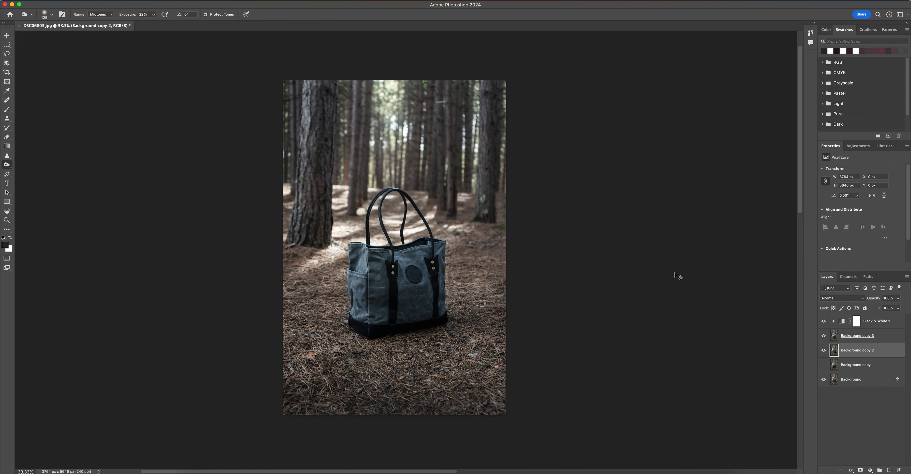
pyautogui.hotkey('ctrl', '-')
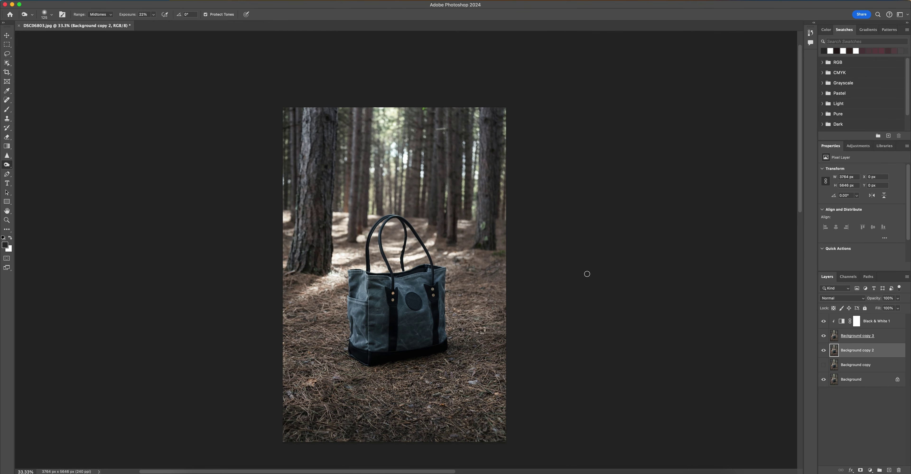
pyautogui.hotkey('ctrl', '+')
pyautogui.click(823, 351)
pyautogui.click(823, 350)
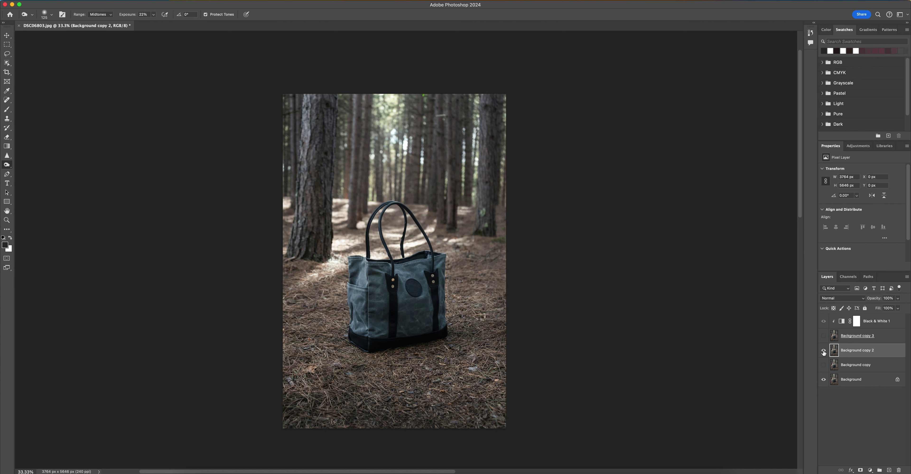
pyautogui.click(822, 339)
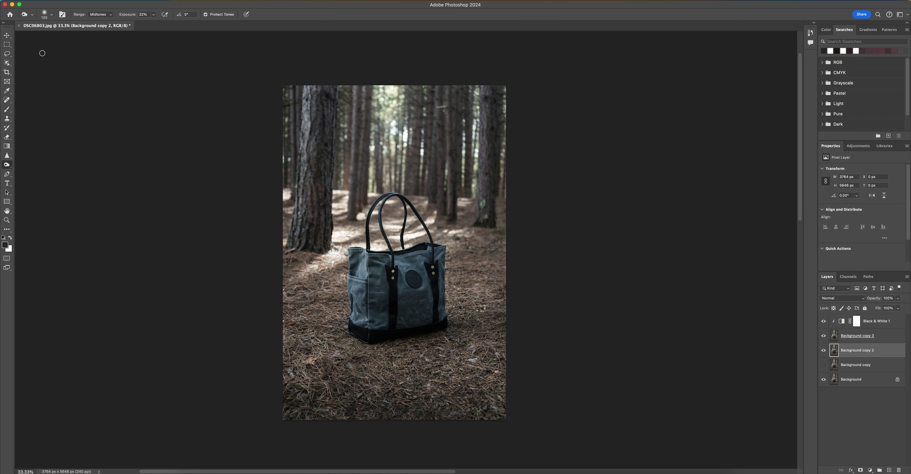
pyautogui.press('v')
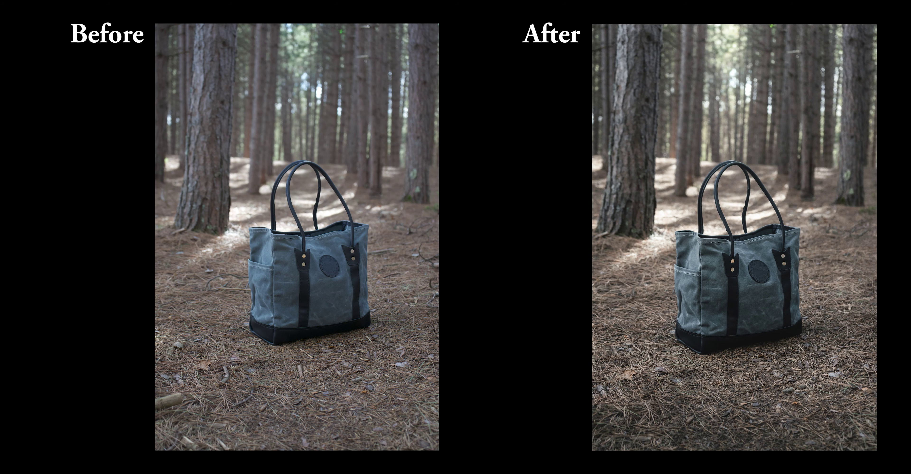